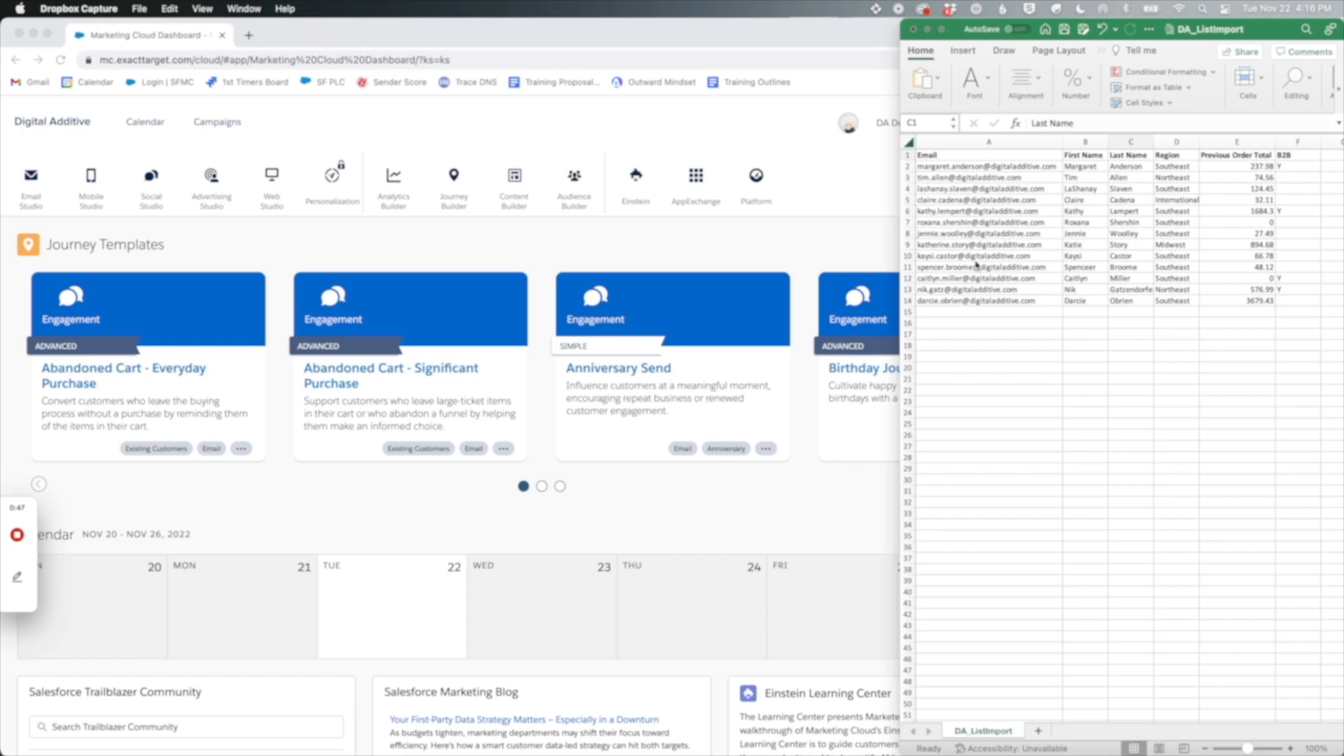
- Switch to the Marketing Cloud dashboard in Chrome and open the subscribers' Data Extensions list in Email Studio
click(39, 208)
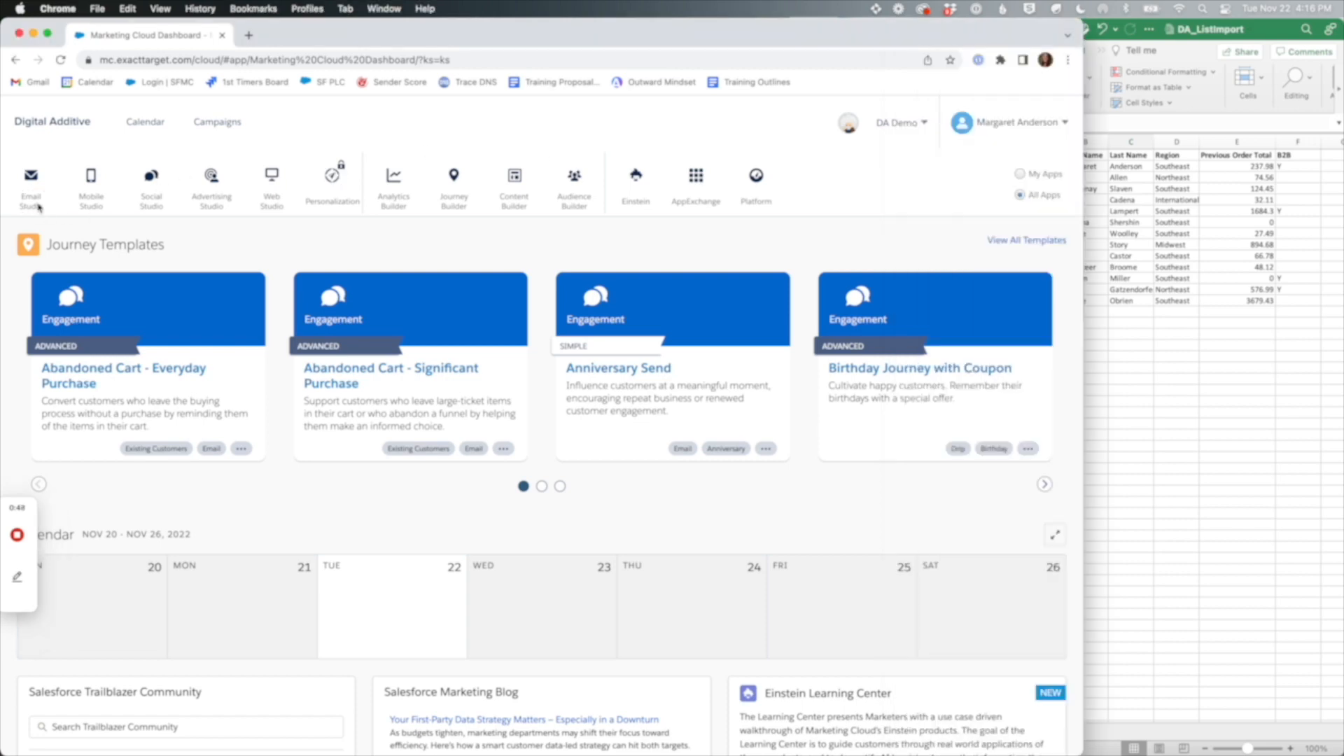
click(31, 181)
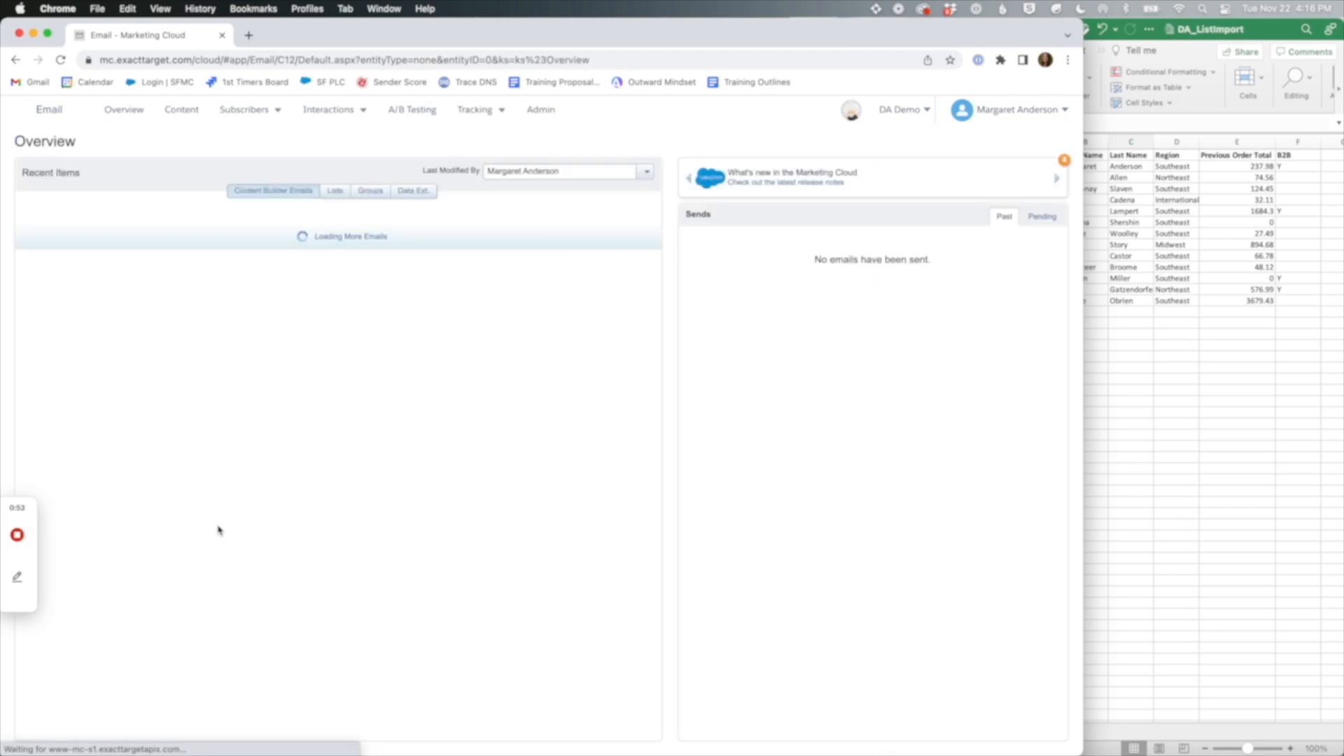
mouse_move(278, 119)
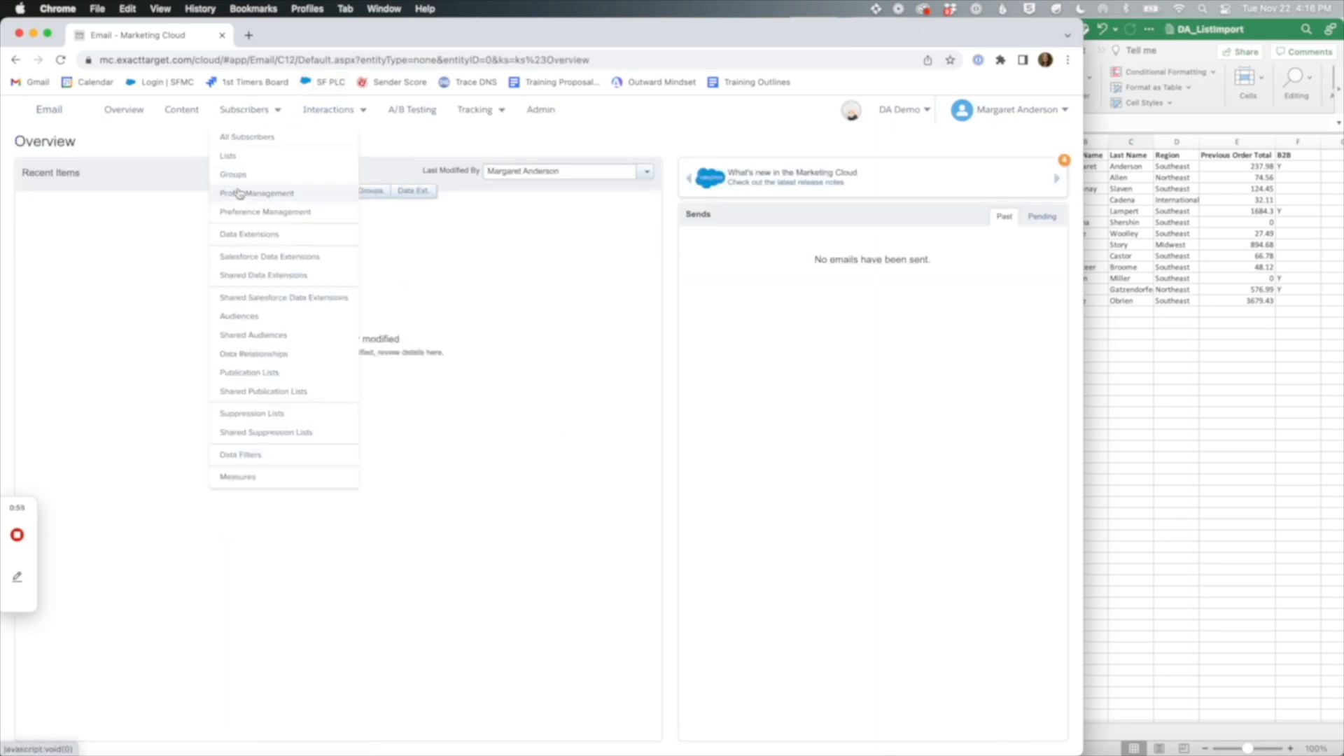
click(237, 233)
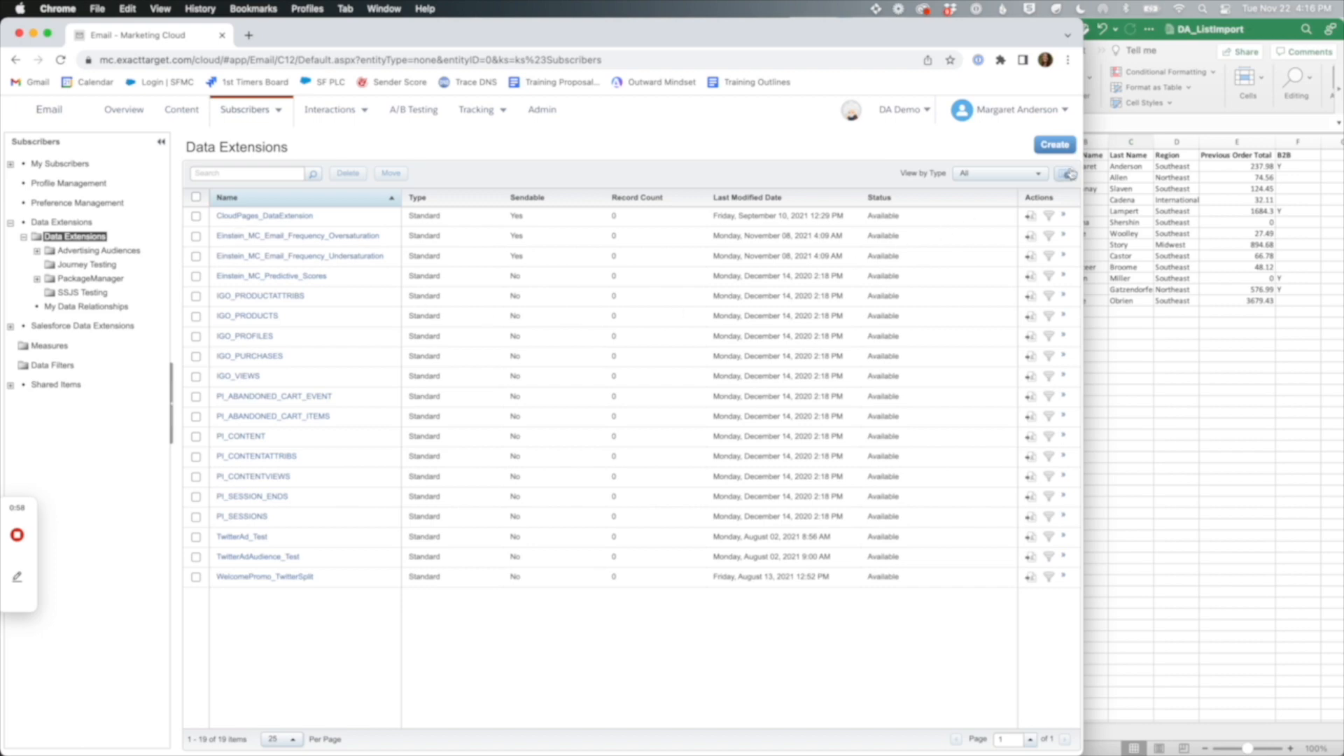
- Start a new Standard Data Extension with the creation method Create from New
click(1056, 147)
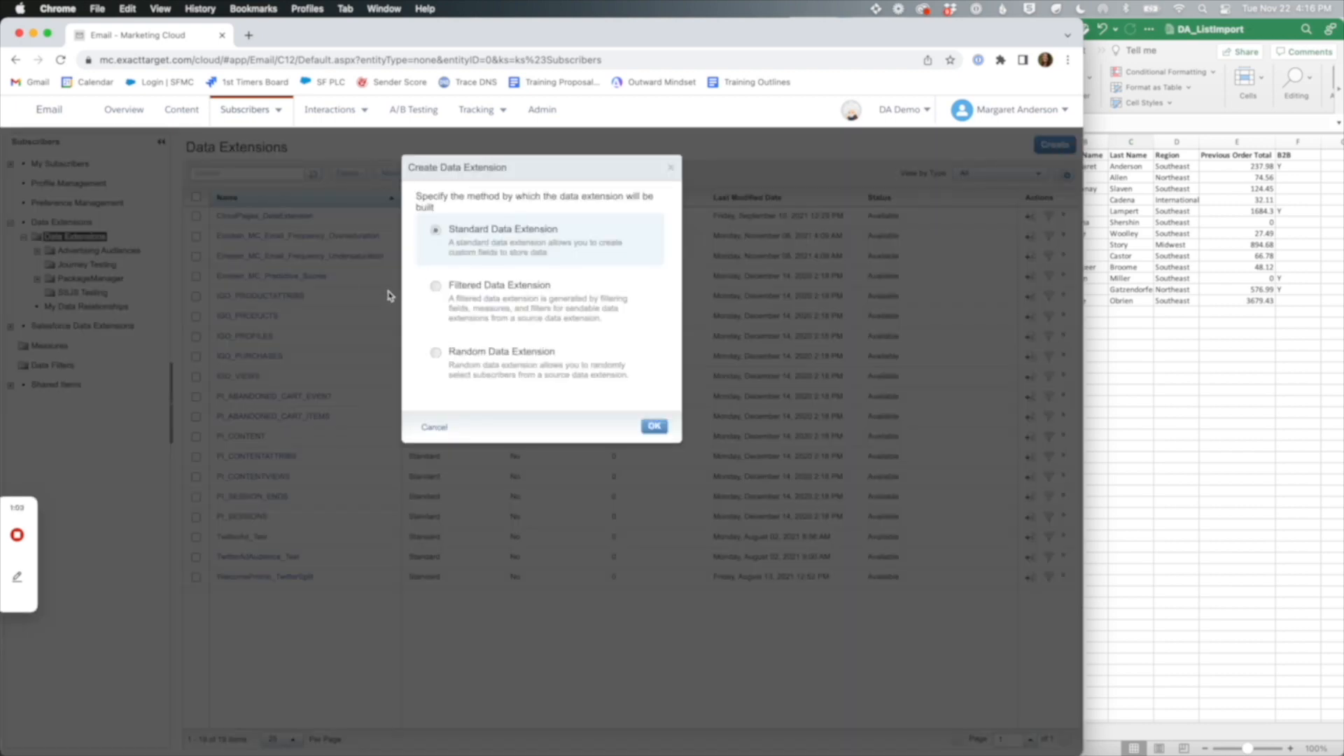
click(653, 426)
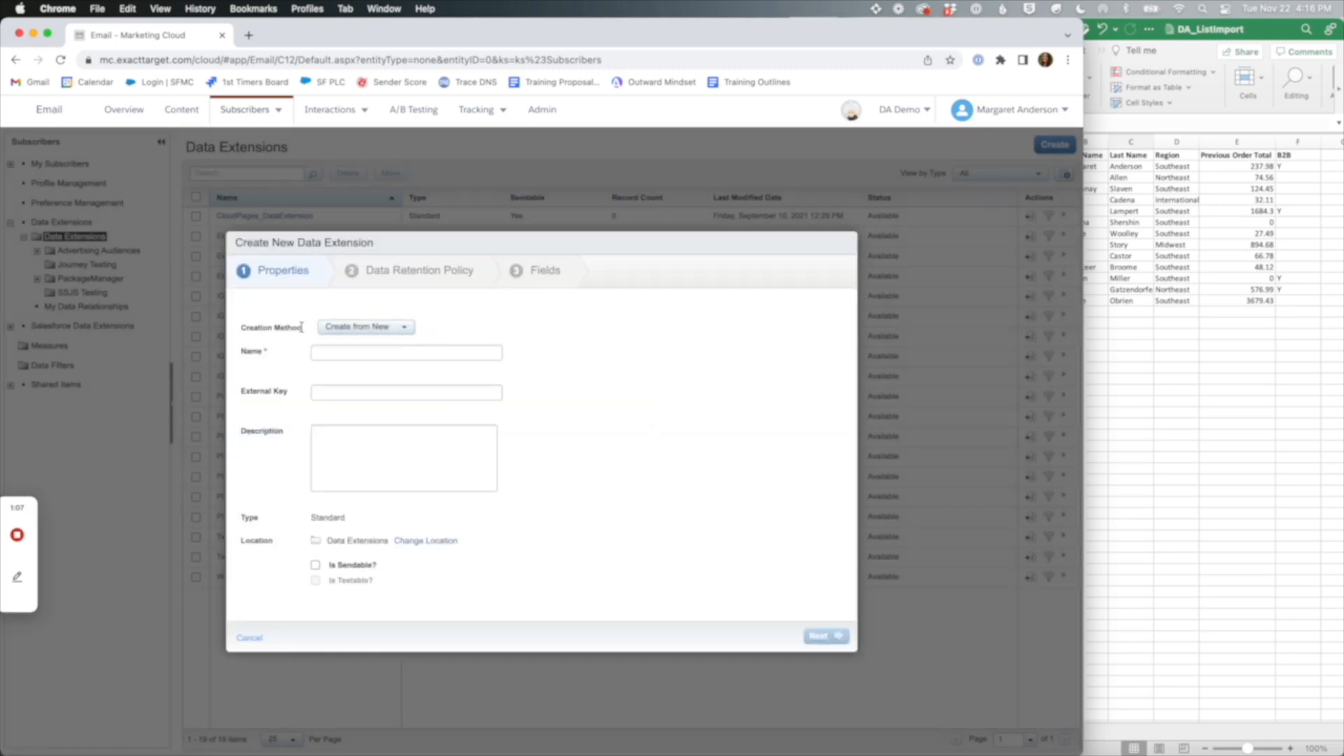
click(369, 331)
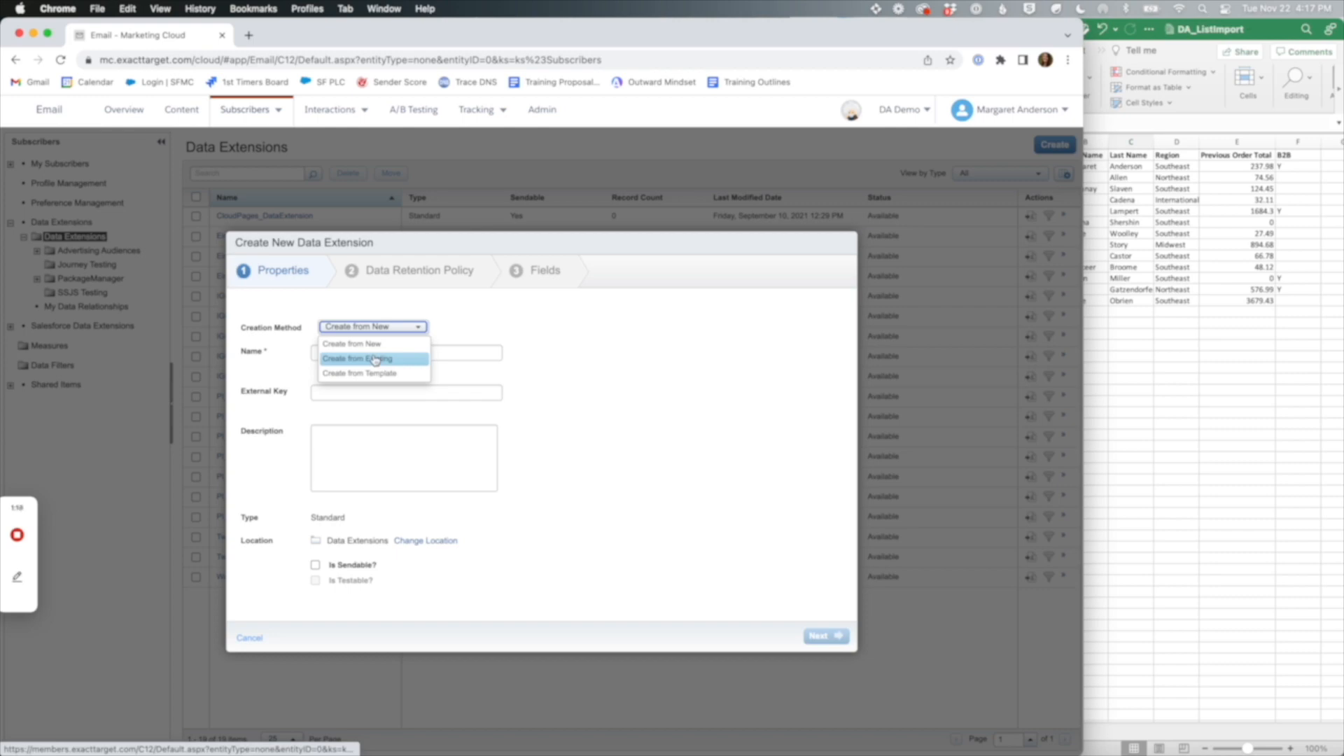
click(375, 346)
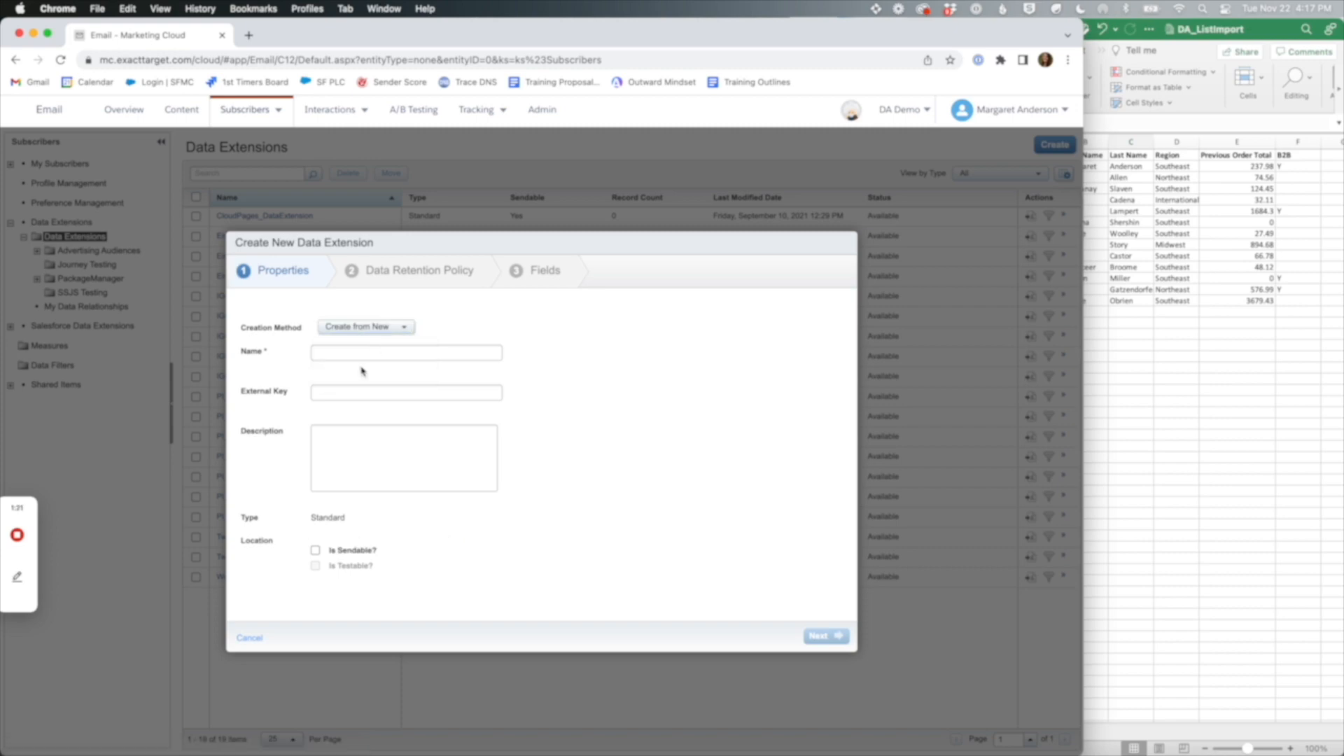
- Enter DA_ListImport as the data extension's name, external key and description
click(324, 352)
text(DA_List)
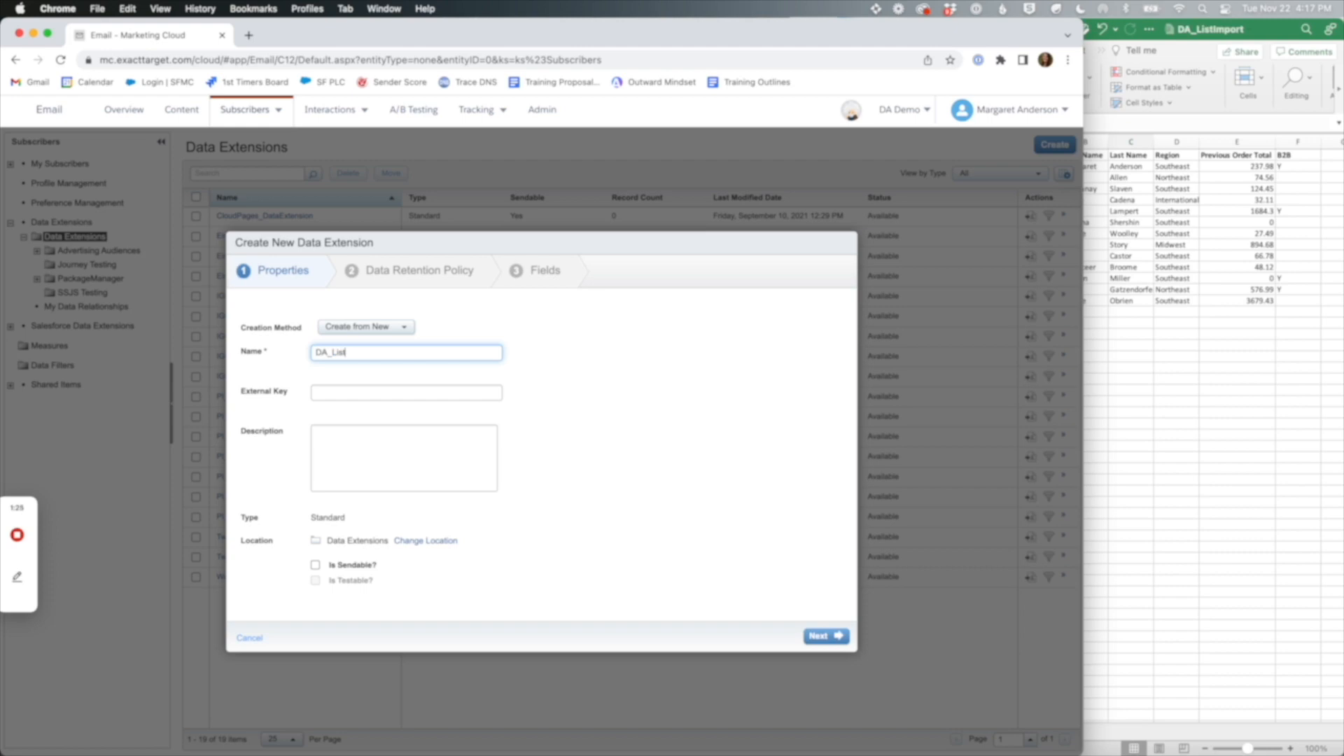
text(Import)
key(super+a)
key(super+c)
click(338, 390)
key(super+v)
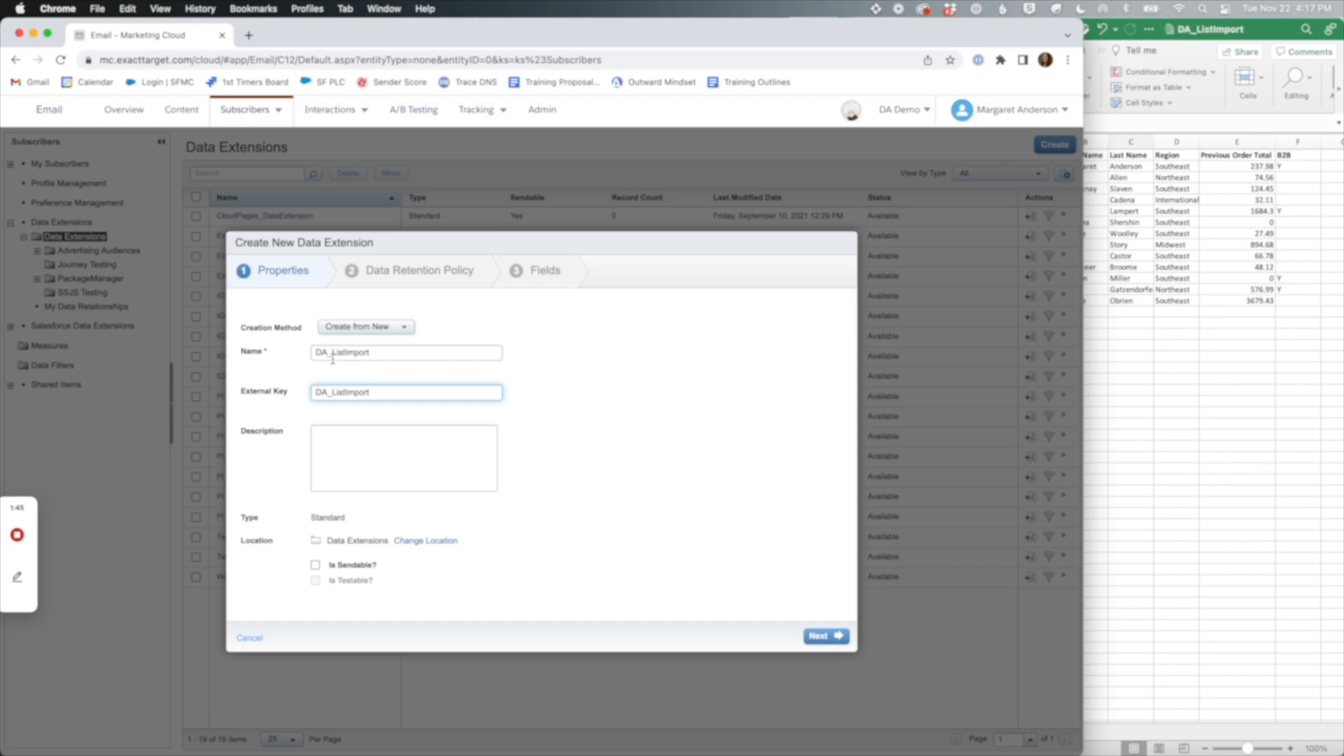
click(331, 446)
key(super+v)
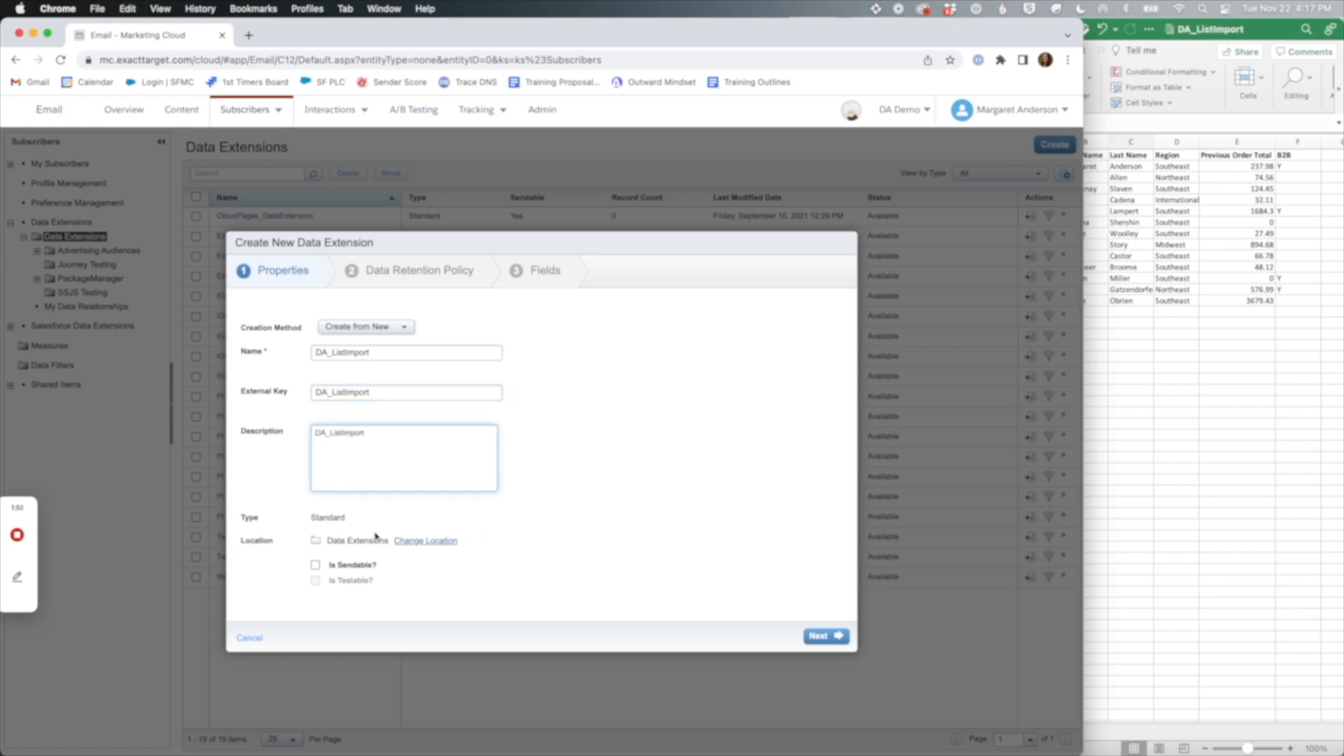
- Make the data extension sendable and proceed to its field definitions, leaving the retention setting off
click(421, 542)
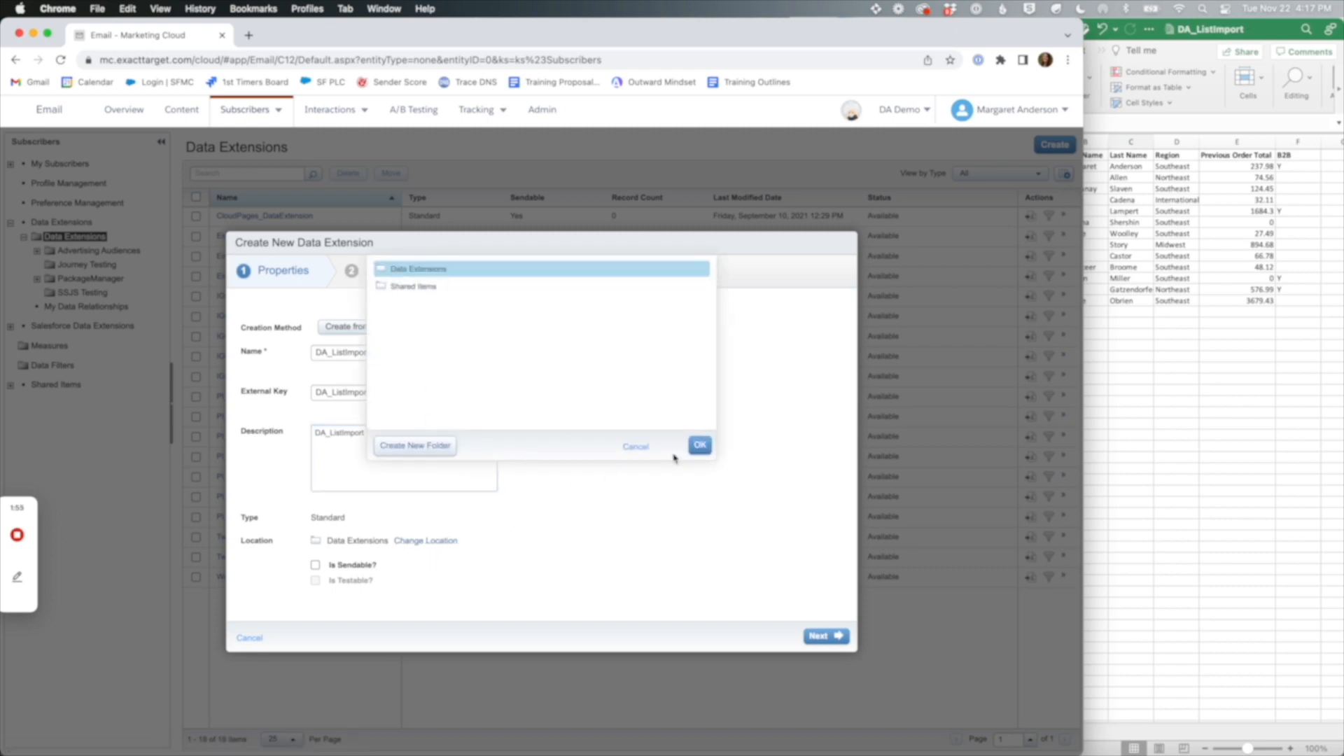
click(635, 448)
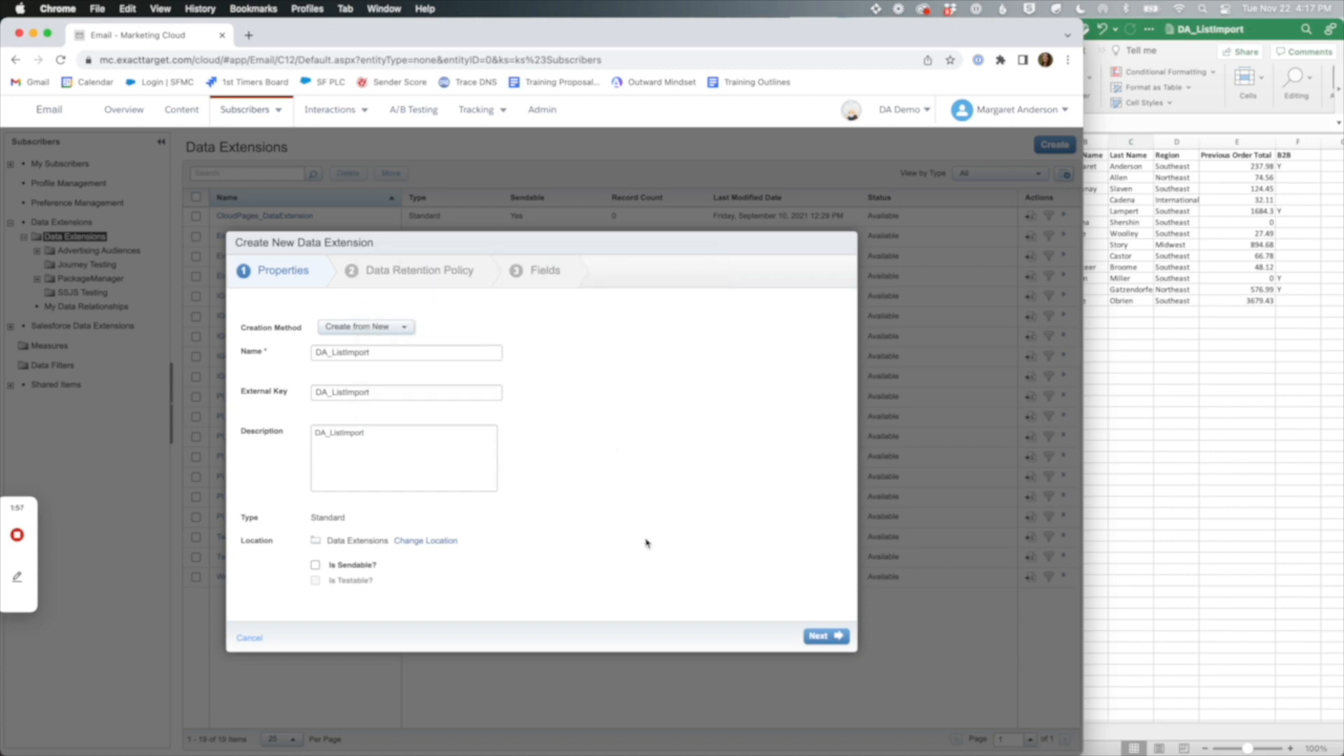
click(318, 573)
click(827, 637)
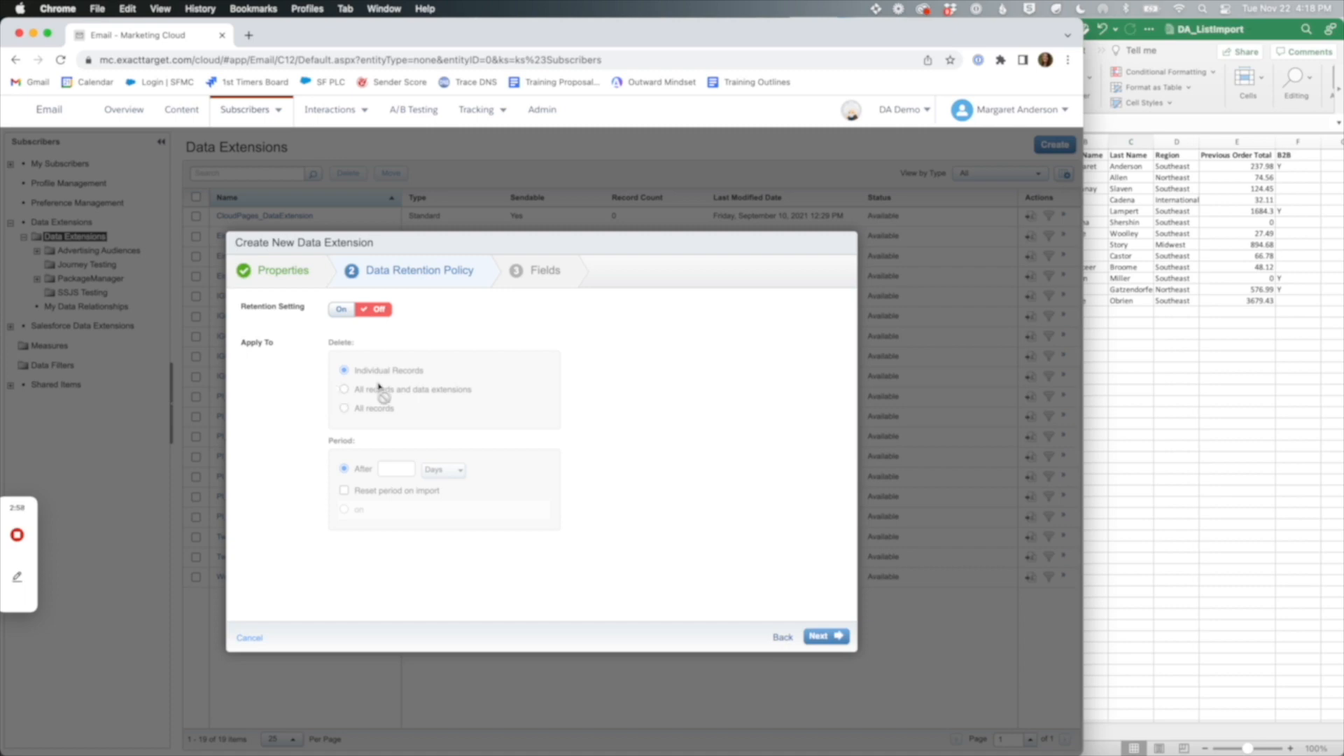
click(825, 637)
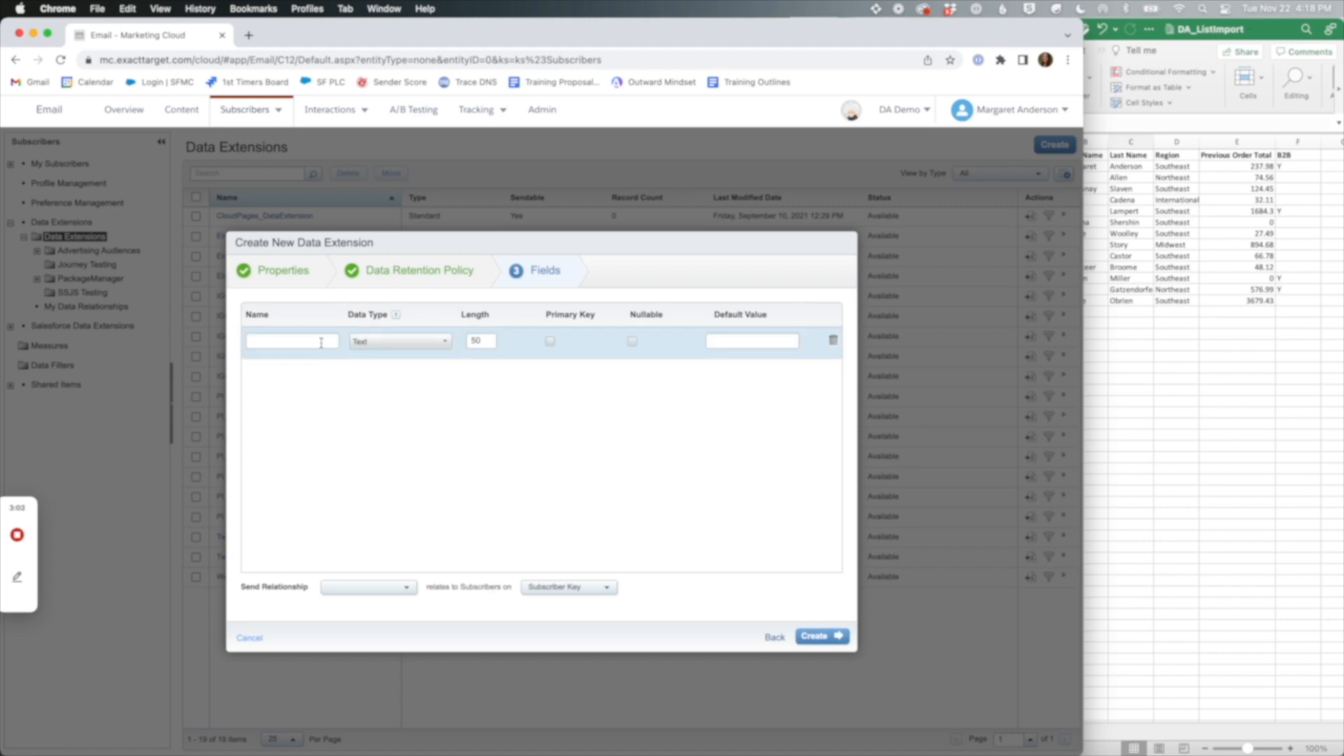
- Name the first field Email, copying the header from the DA_ListImport spreadsheet in Excel
click(1174, 257)
click(938, 156)
click(1042, 122)
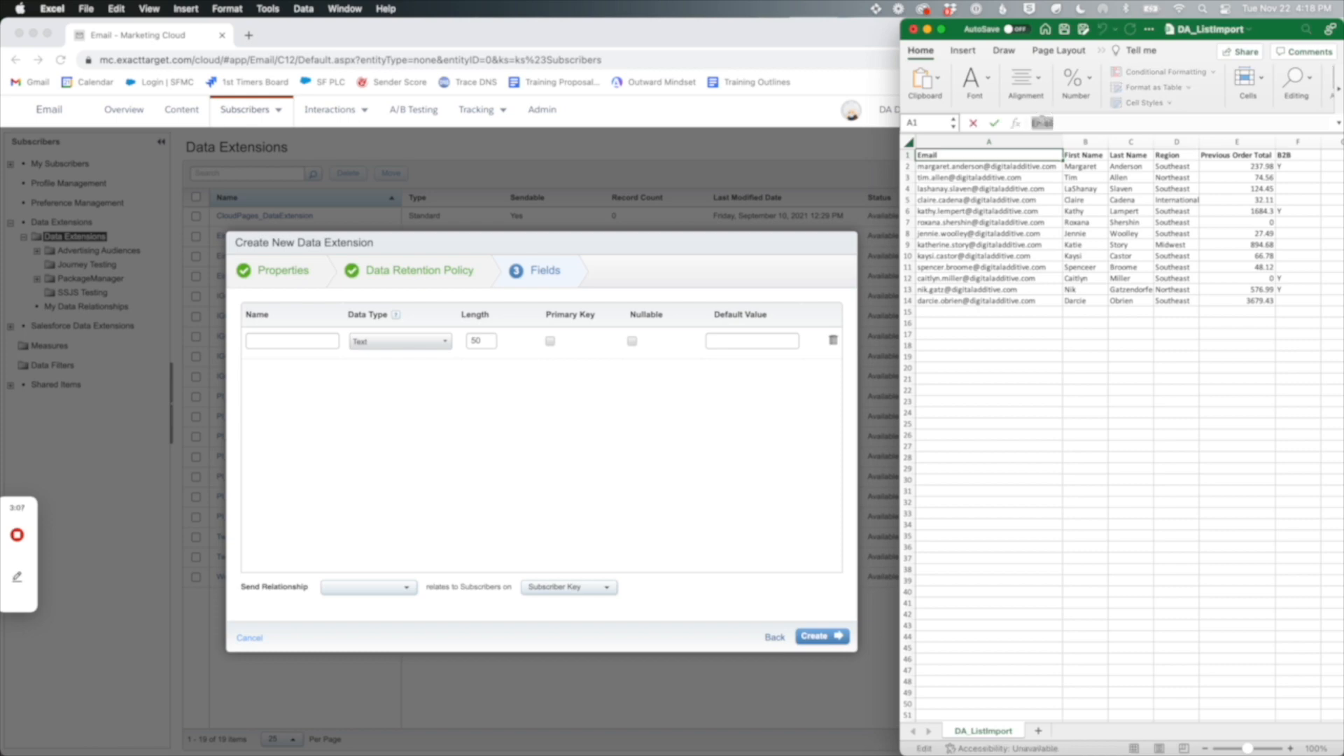
click(273, 348)
text(Email)
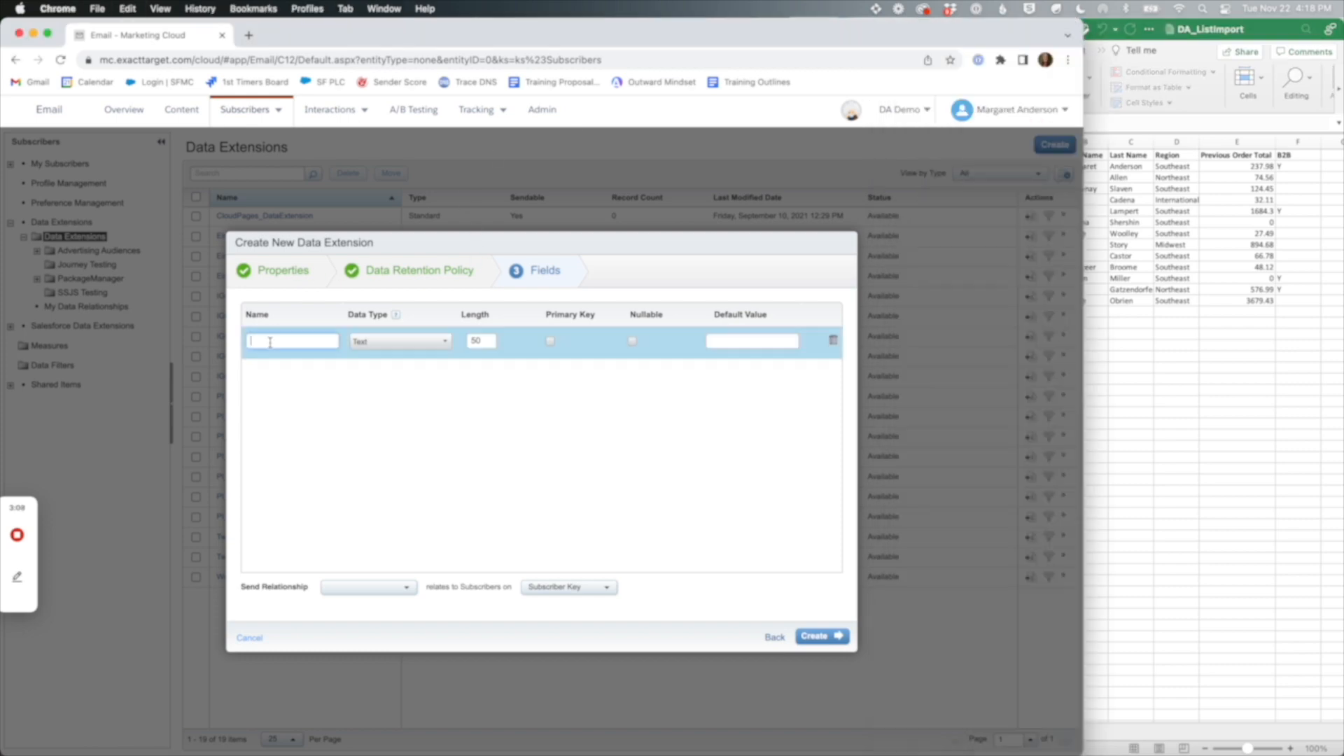
- Add a First Name field to the data extension, copying its name from the spreadsheet header
click(1069, 157)
click(1072, 157)
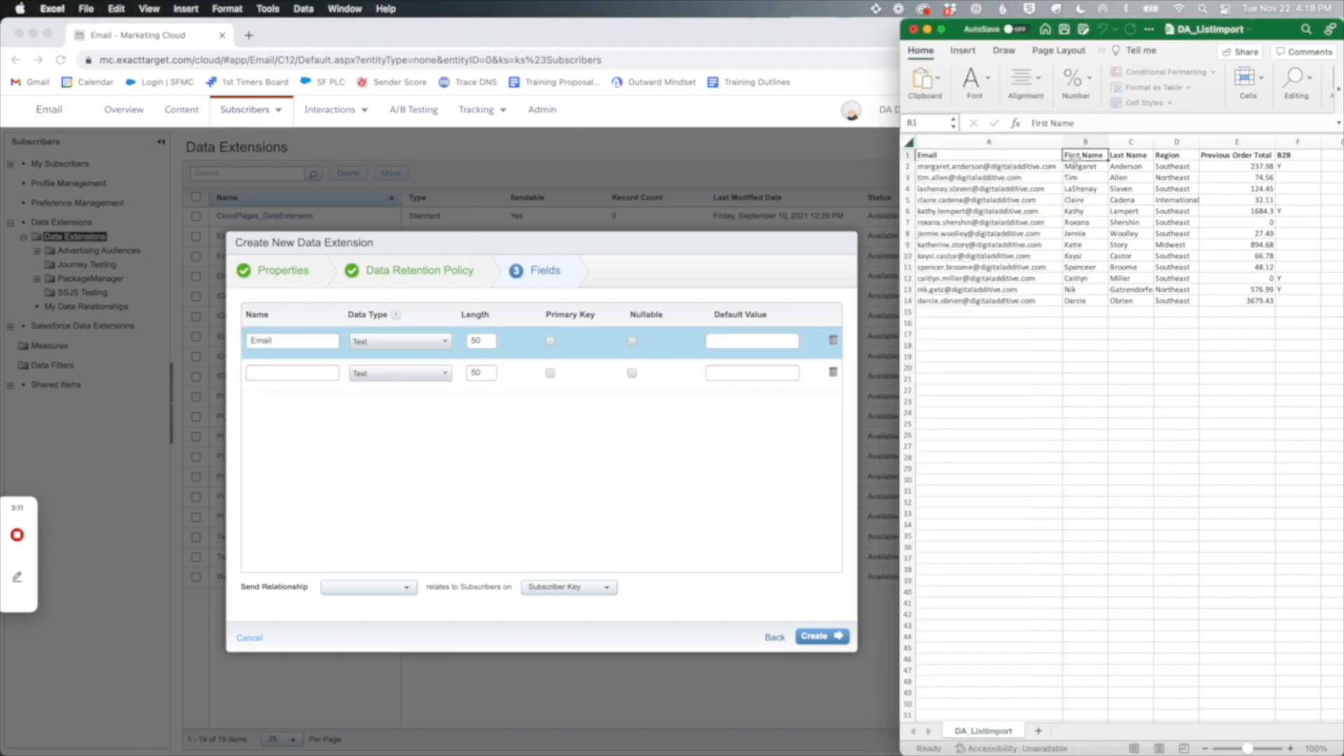
drag(1075, 124, 1030, 124)
key(super+c)
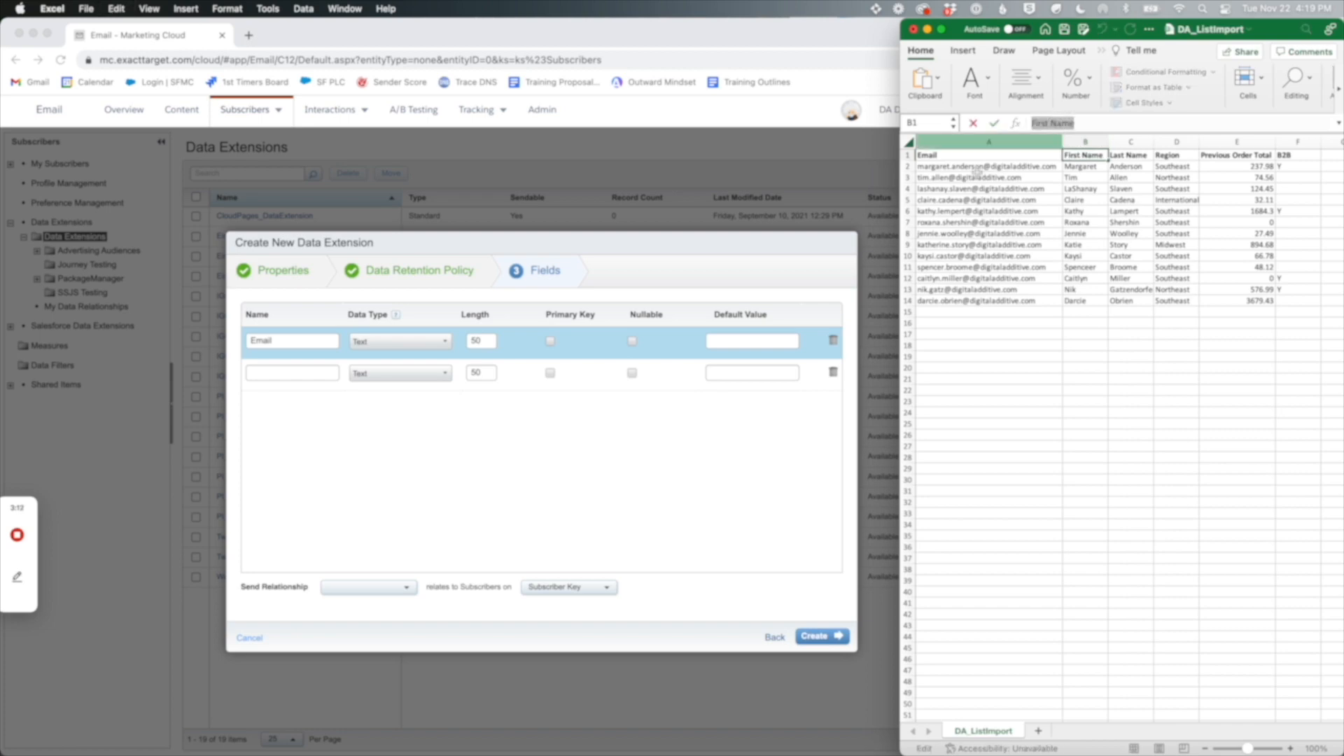
click(306, 378)
key(super+v)
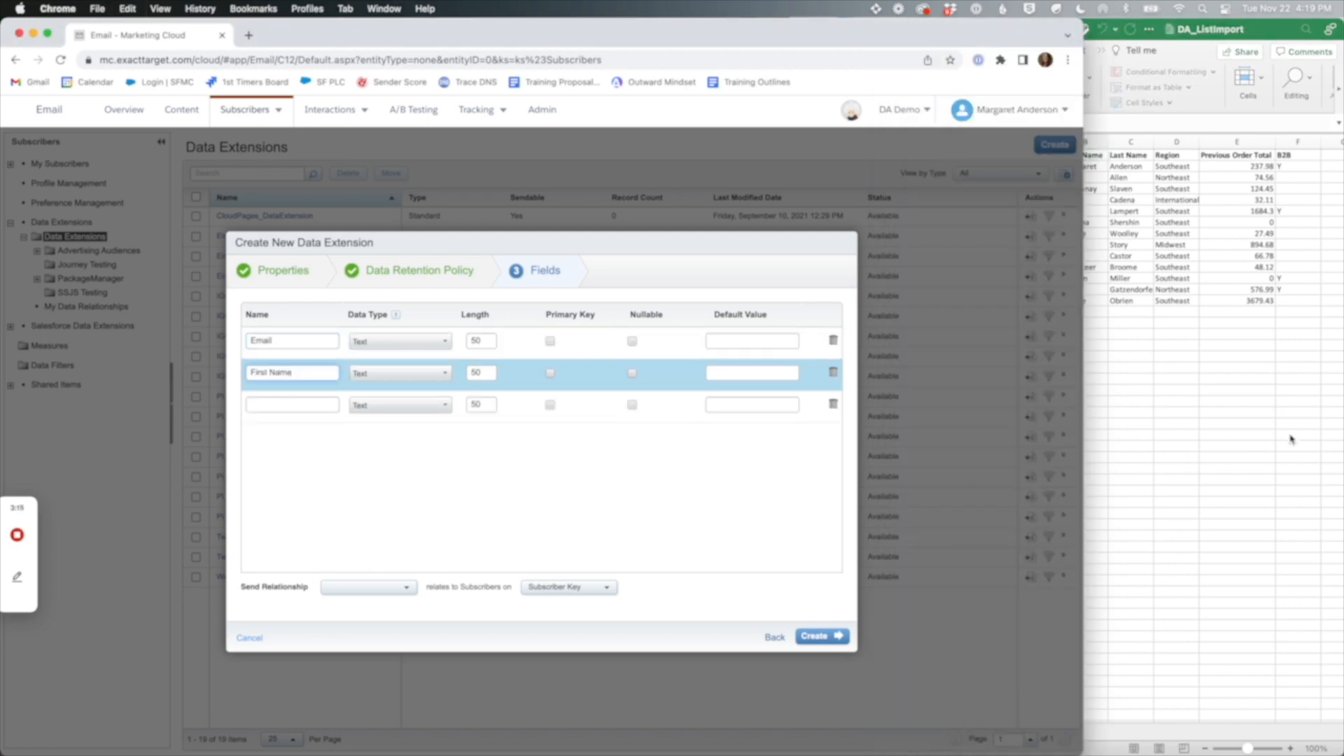
- Add a Last Name field by copying that column header from the spreadsheet into the third field row
click(1199, 375)
click(1123, 155)
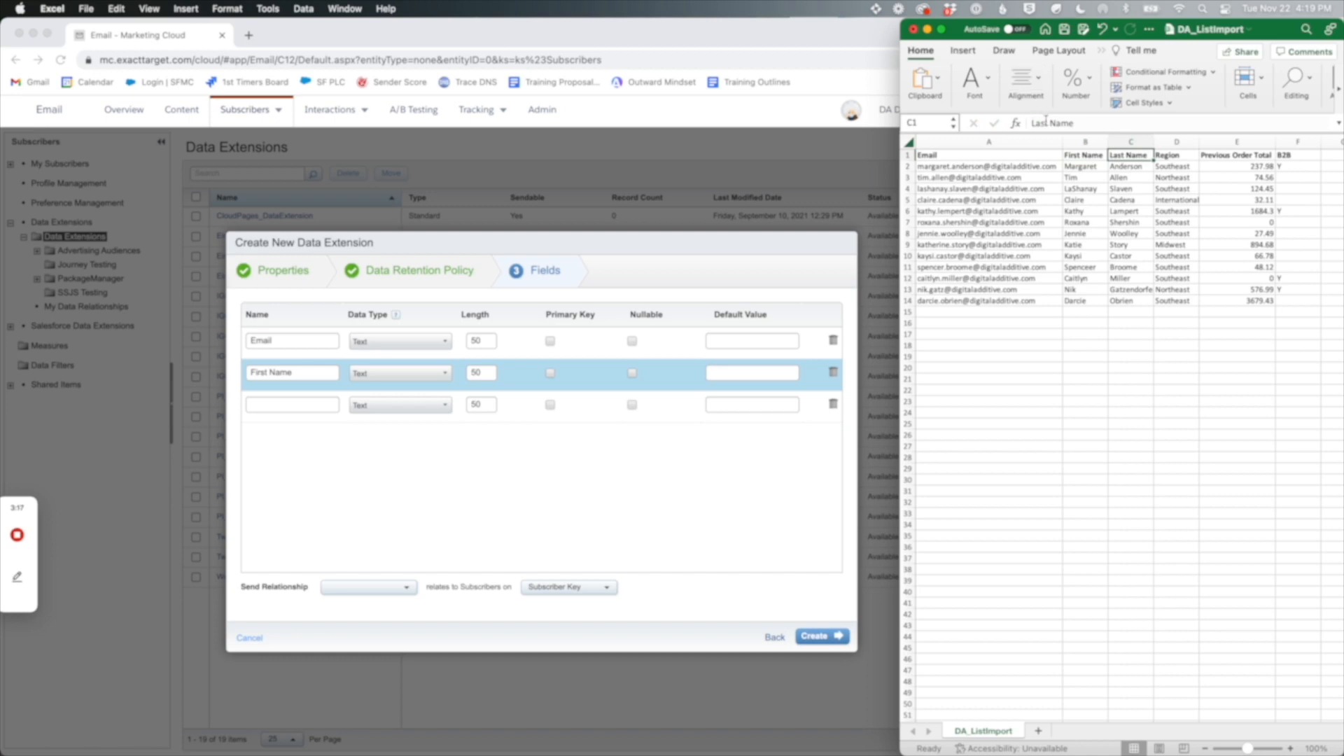
drag(1031, 124, 1076, 124)
key(super+c)
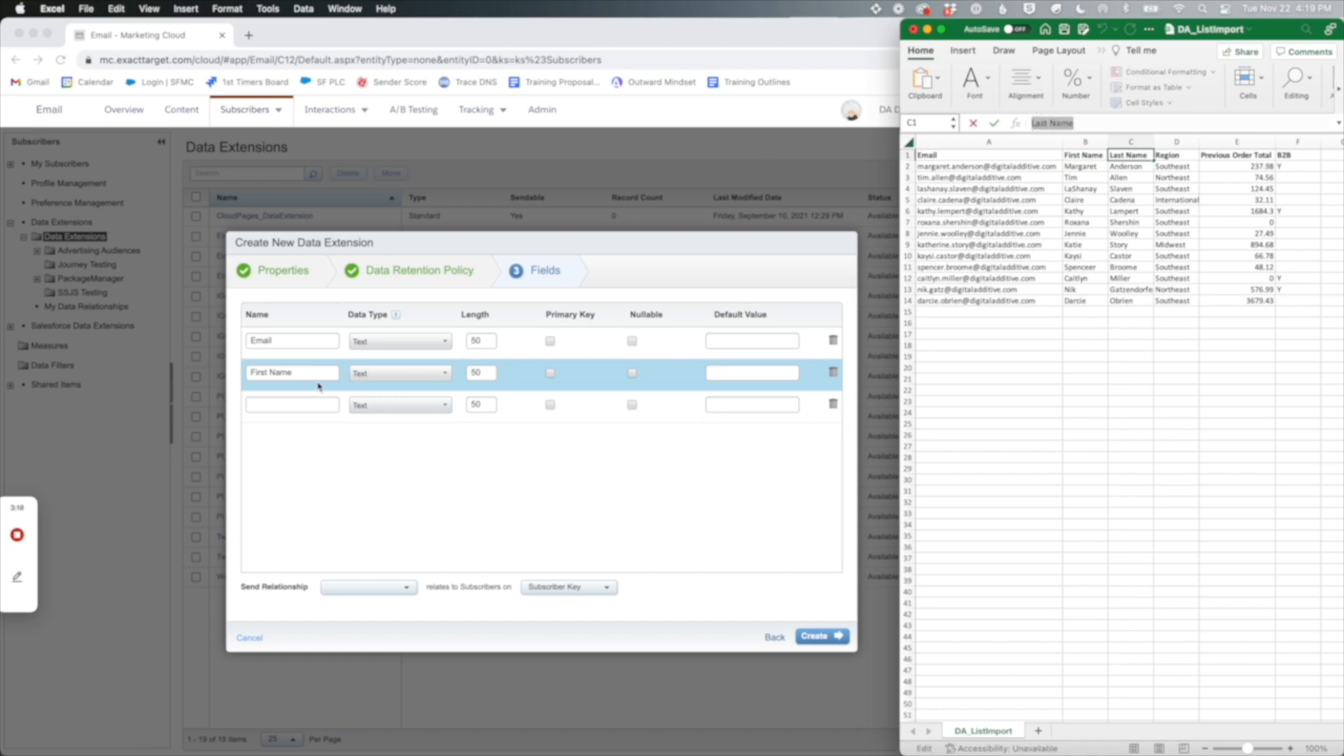
click(275, 404)
key(super+v)
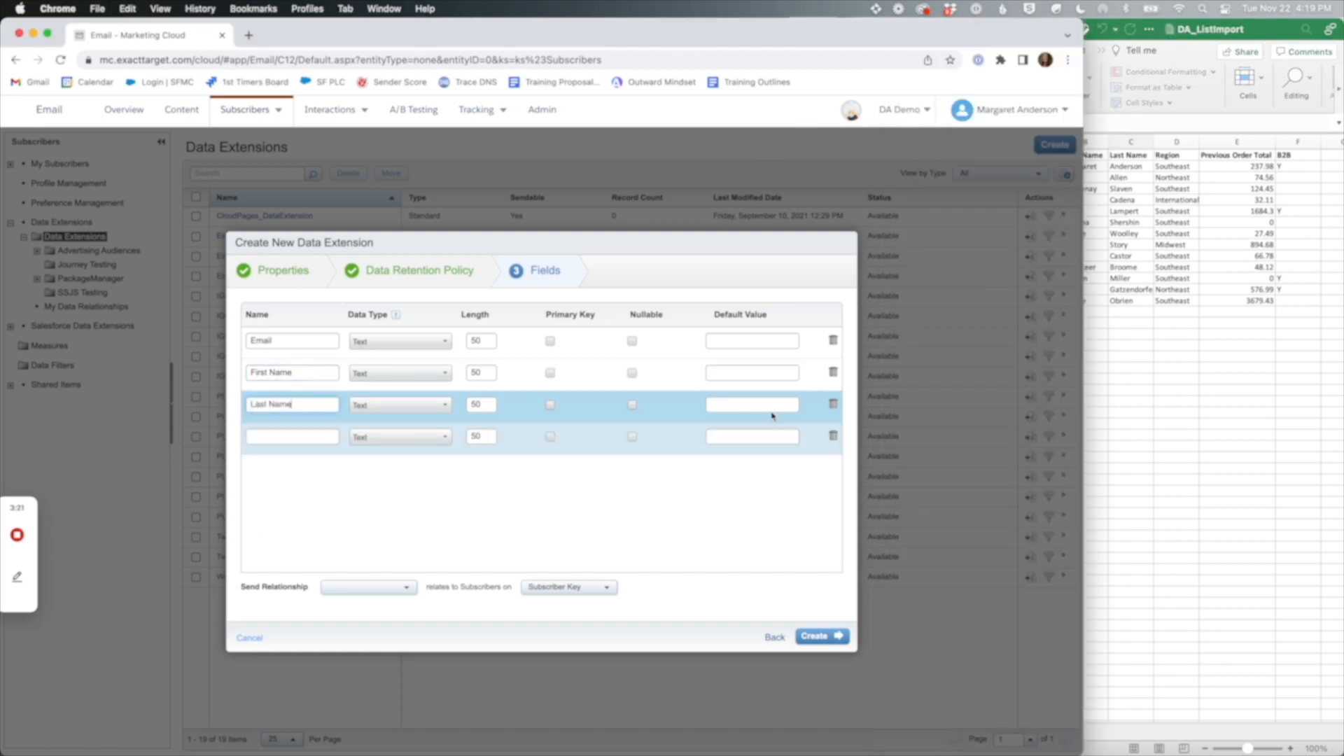
- Copy the Region header from the spreadsheet and use it as the fourth field's name
click(1264, 293)
click(1171, 155)
drag(1031, 124, 1061, 124)
key(super+c)
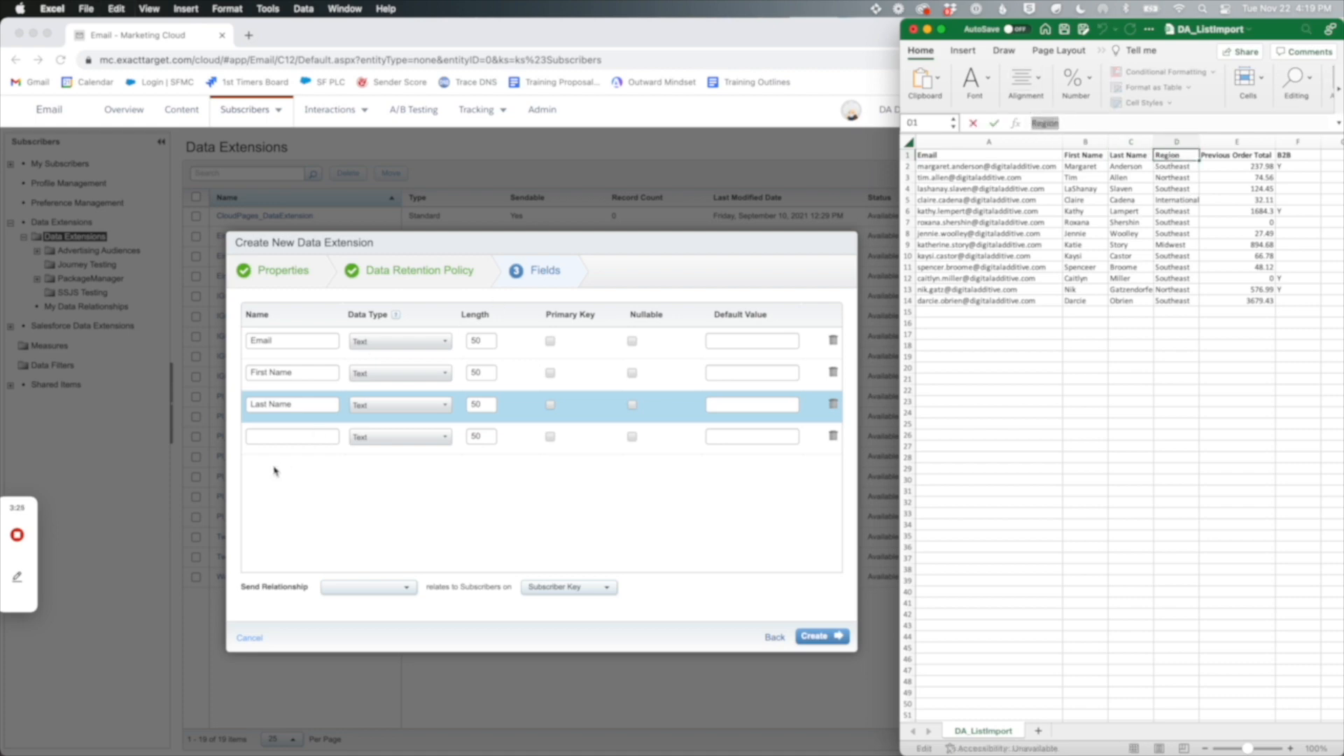
click(271, 436)
key(super+v)
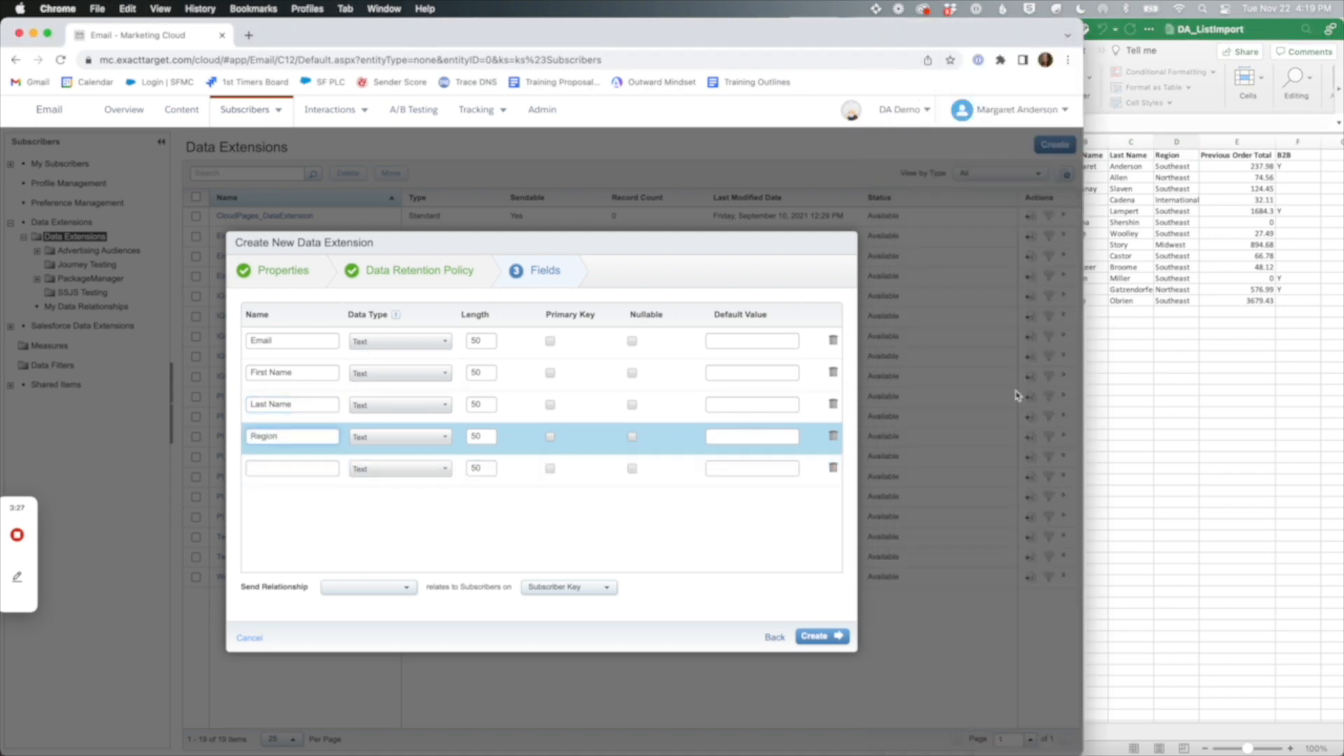
- Add a Previous Order Total field, copying the name from the matching spreadsheet header
click(1222, 170)
click(1229, 155)
drag(1112, 124, 1031, 124)
key(super+c)
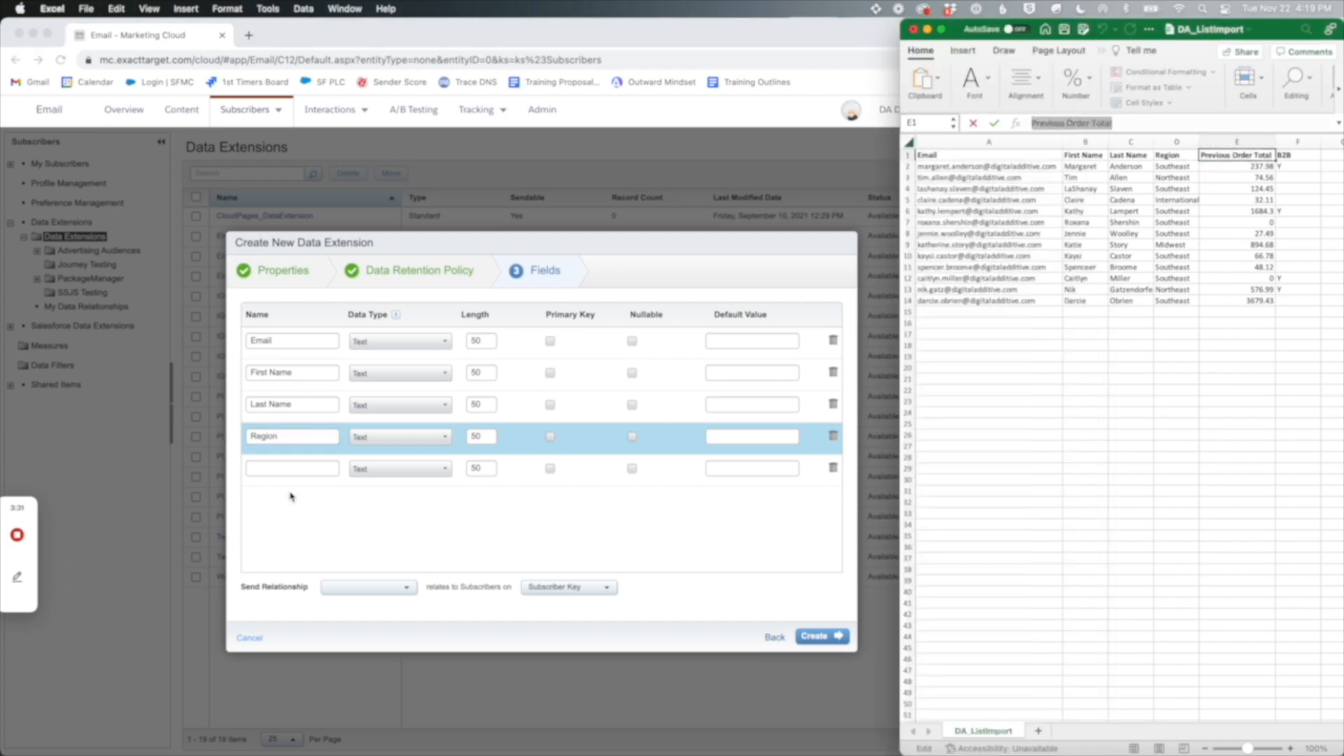
click(287, 467)
key(super+v)
- Copy the B2B header from the spreadsheet into the sixth field's name
click(1266, 177)
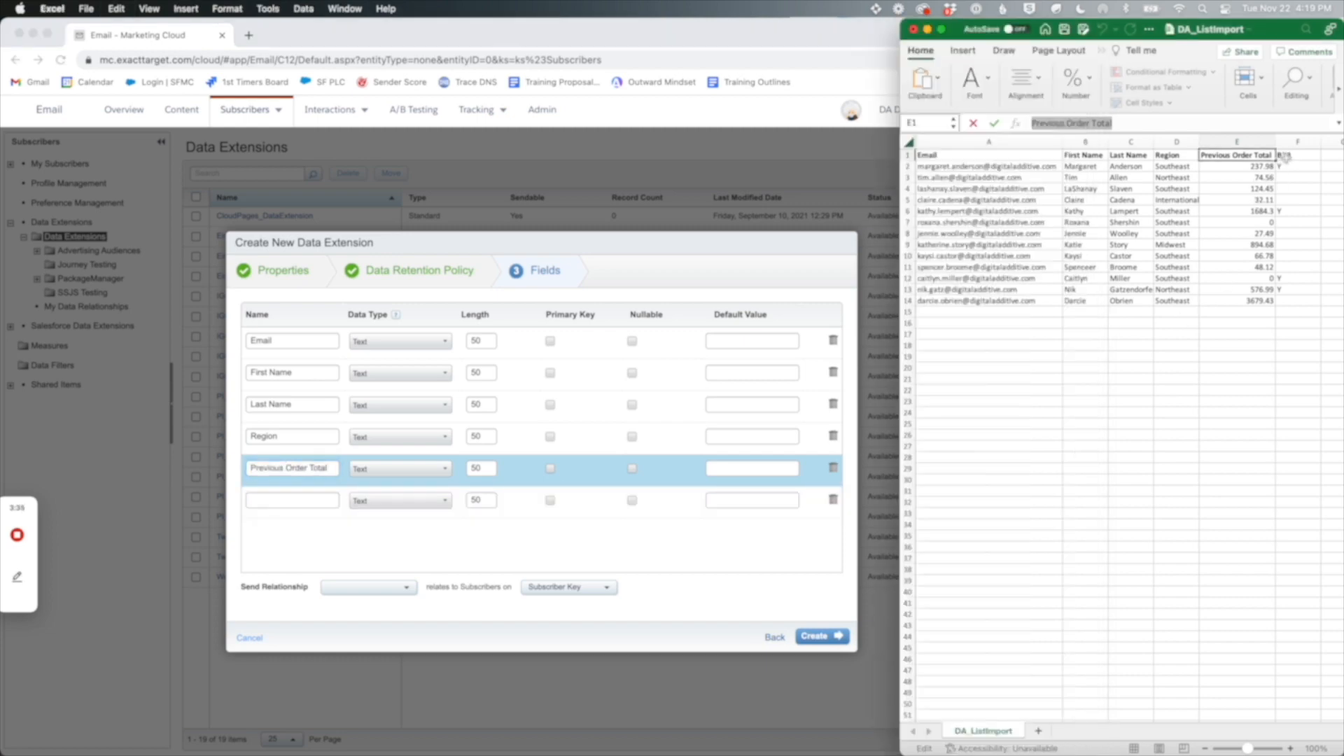
click(1286, 156)
double_click(1039, 123)
key(super+c)
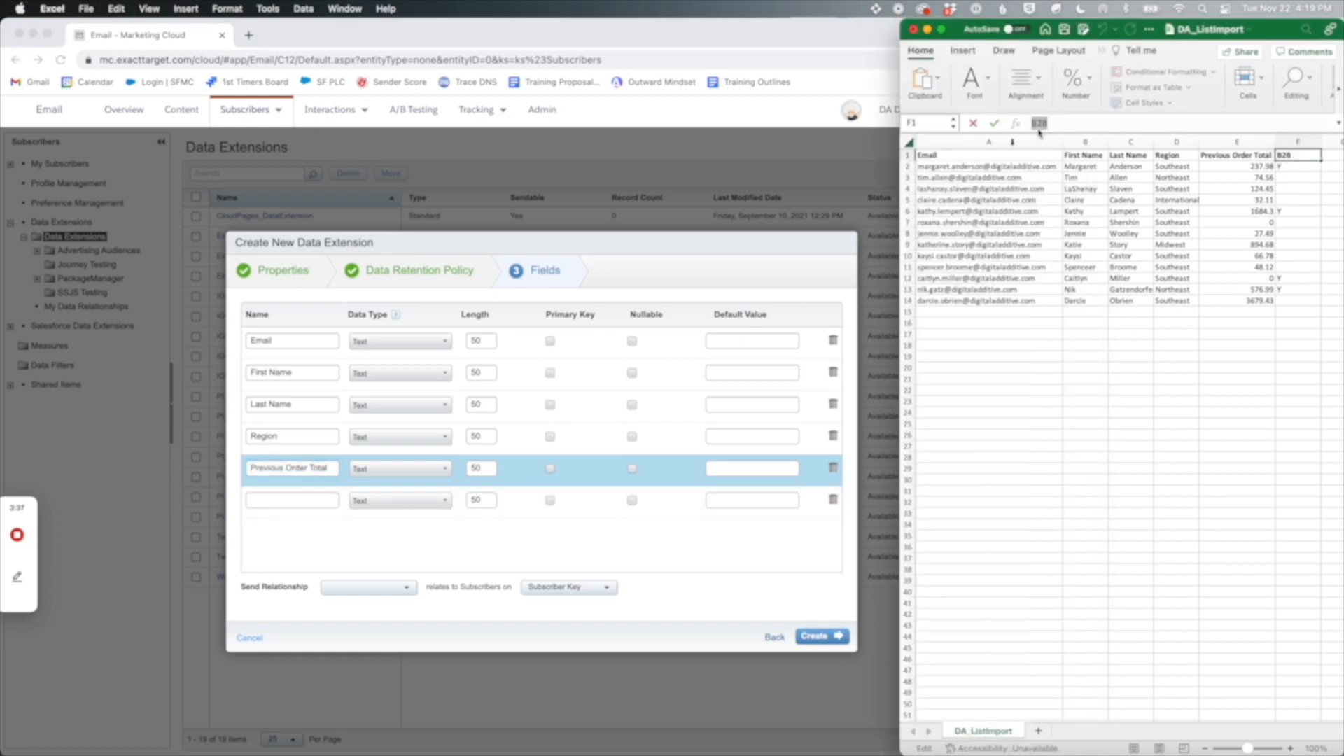
click(283, 499)
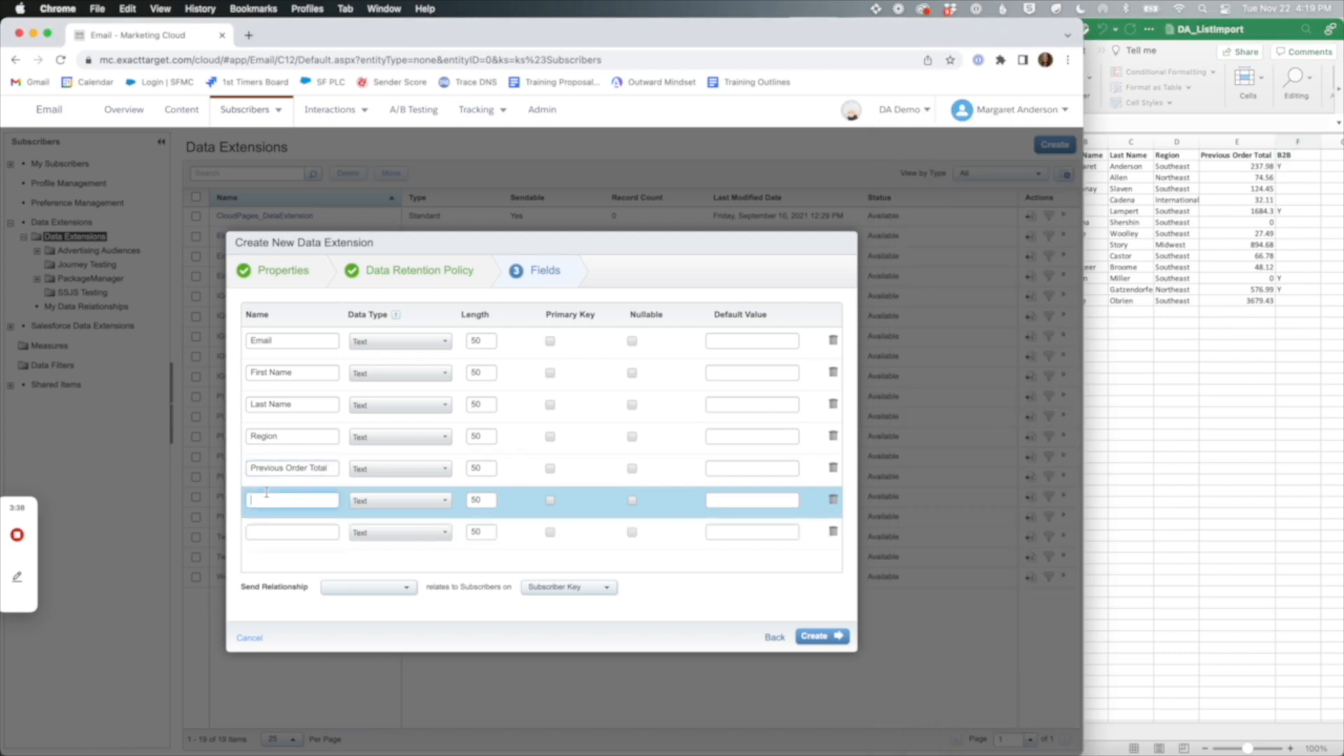
key(super+v)
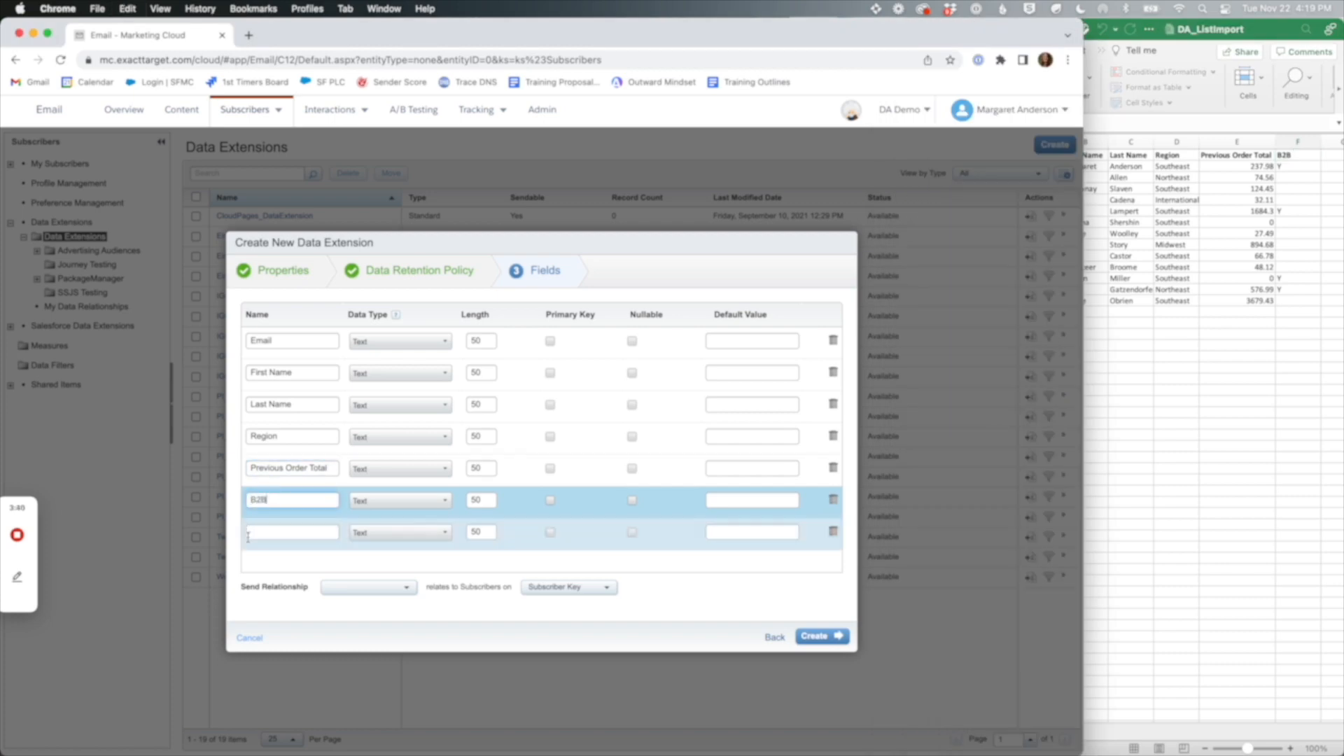
- Shorten the field names First Name and Last Name to FName and LName
click(269, 373)
key(BackSpace)
key(BackSpace)
key(BackSpace)
key(BackSpace)
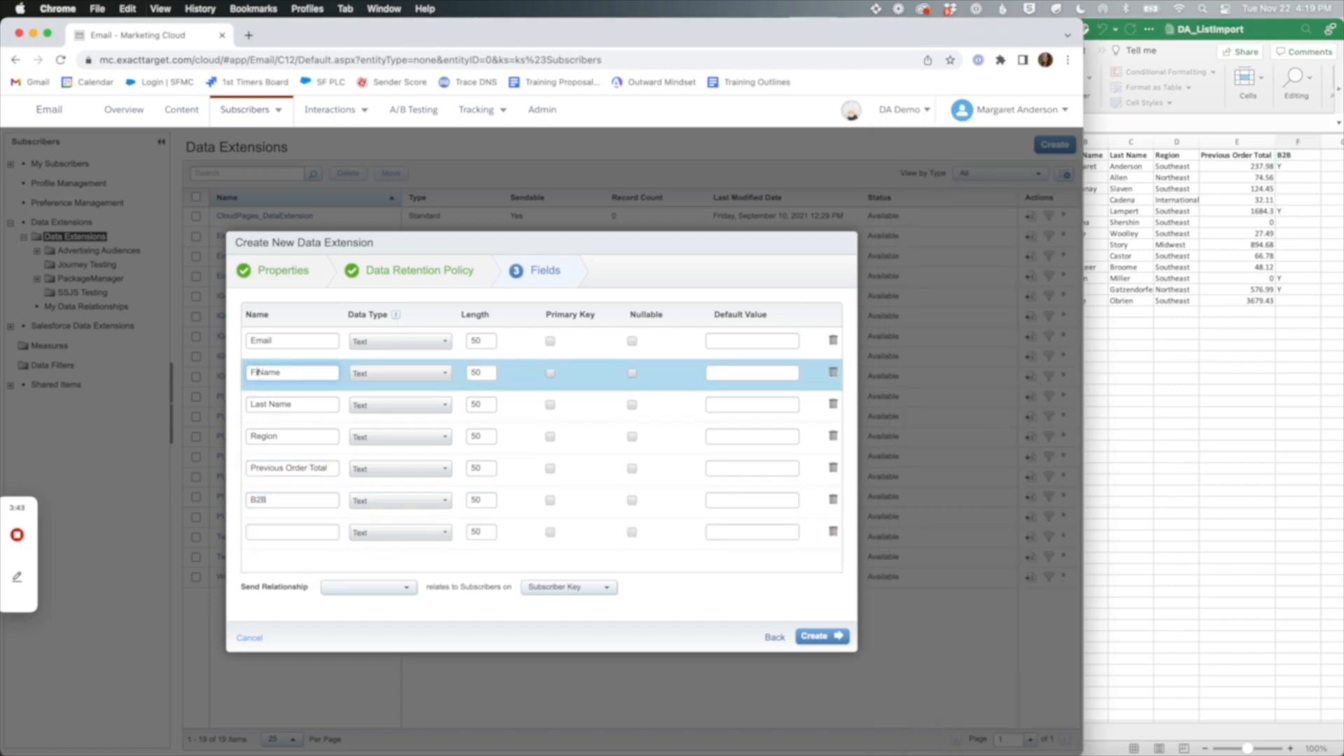
click(270, 404)
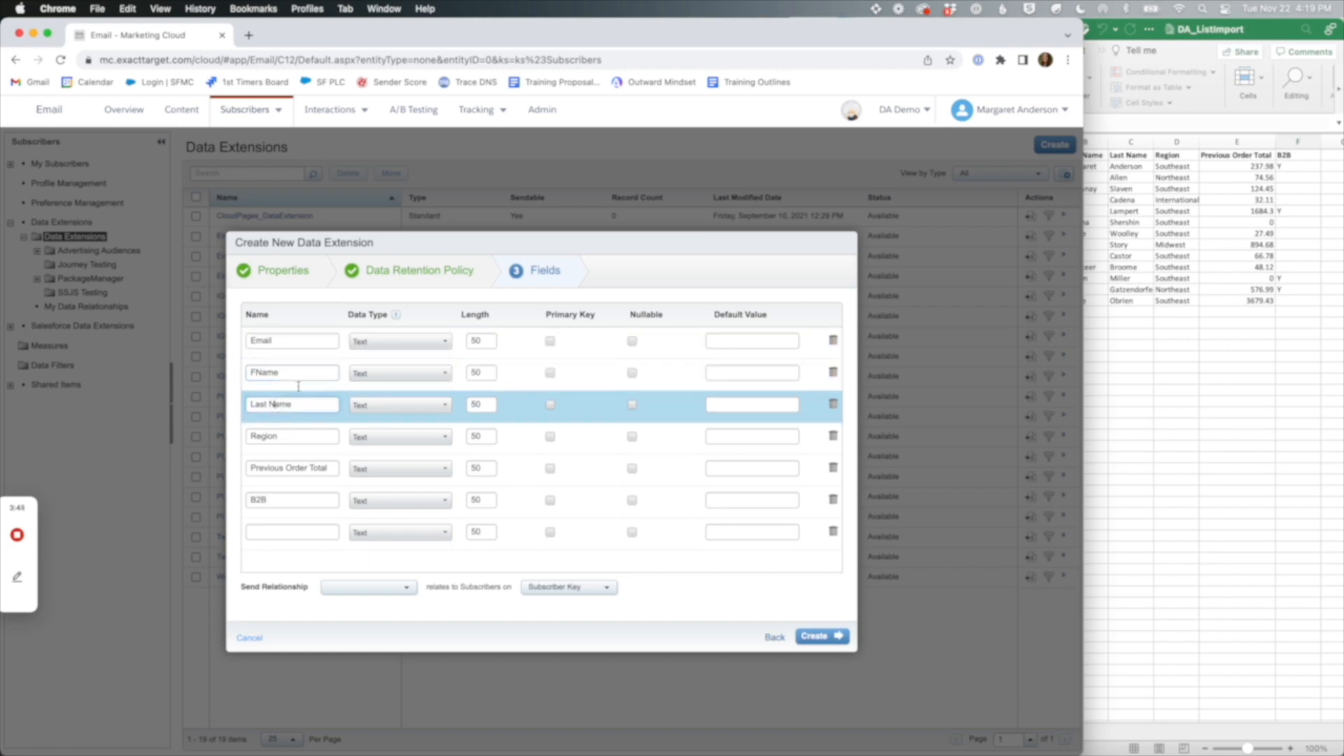
key(BackSpace)
key(BackSpace)
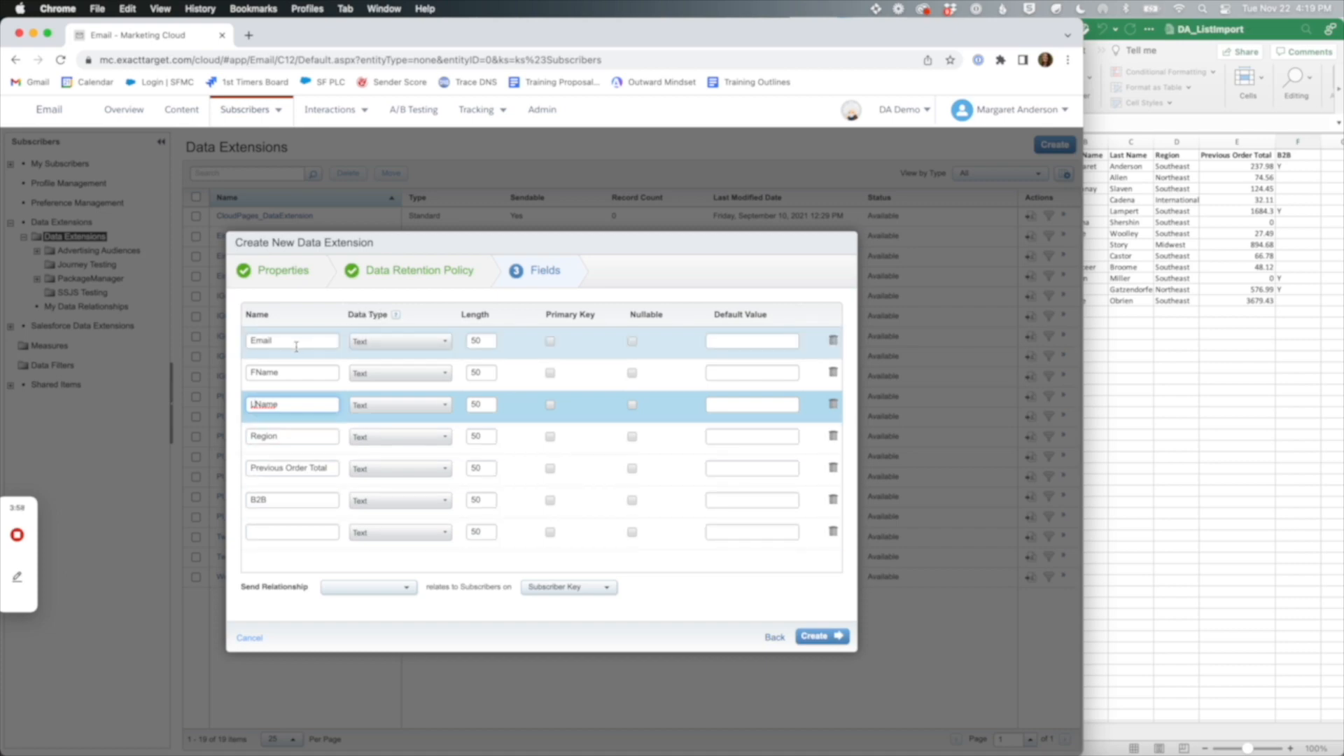
- Set the Email field's data type to EmailAddress
click(394, 346)
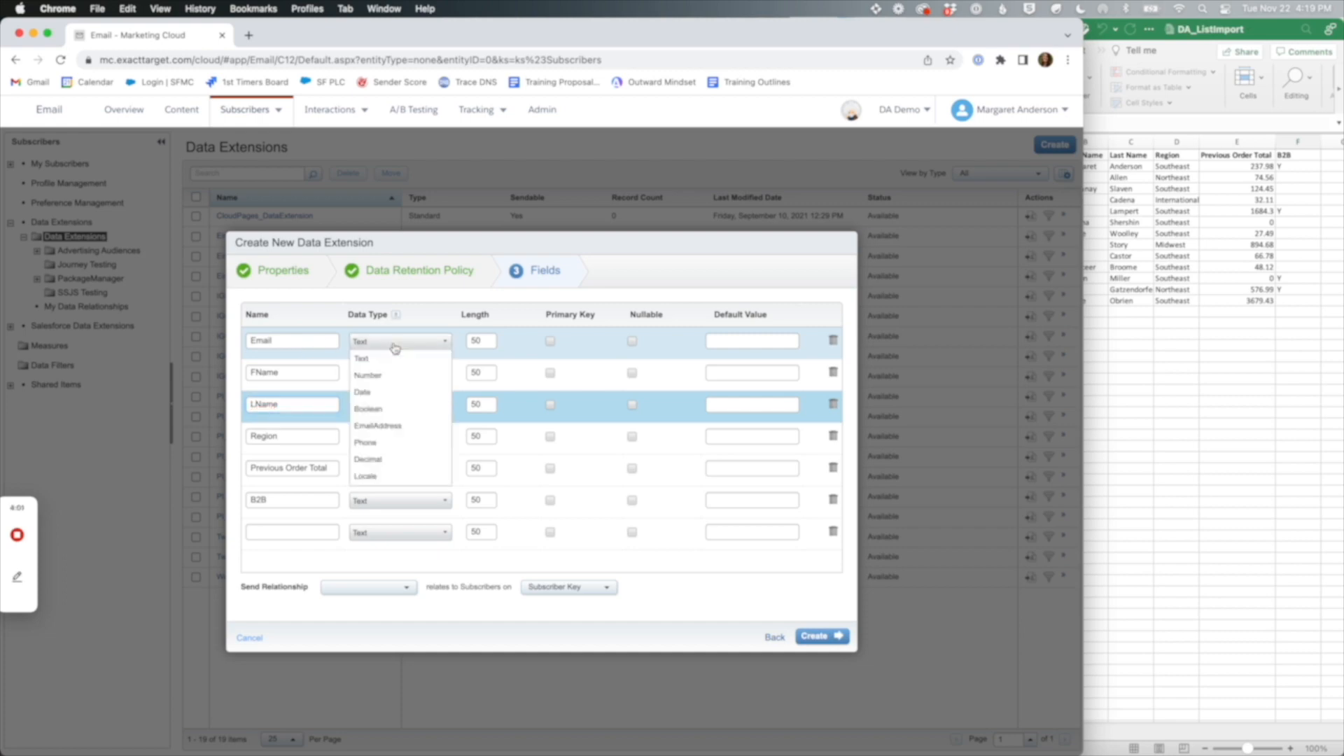
click(390, 423)
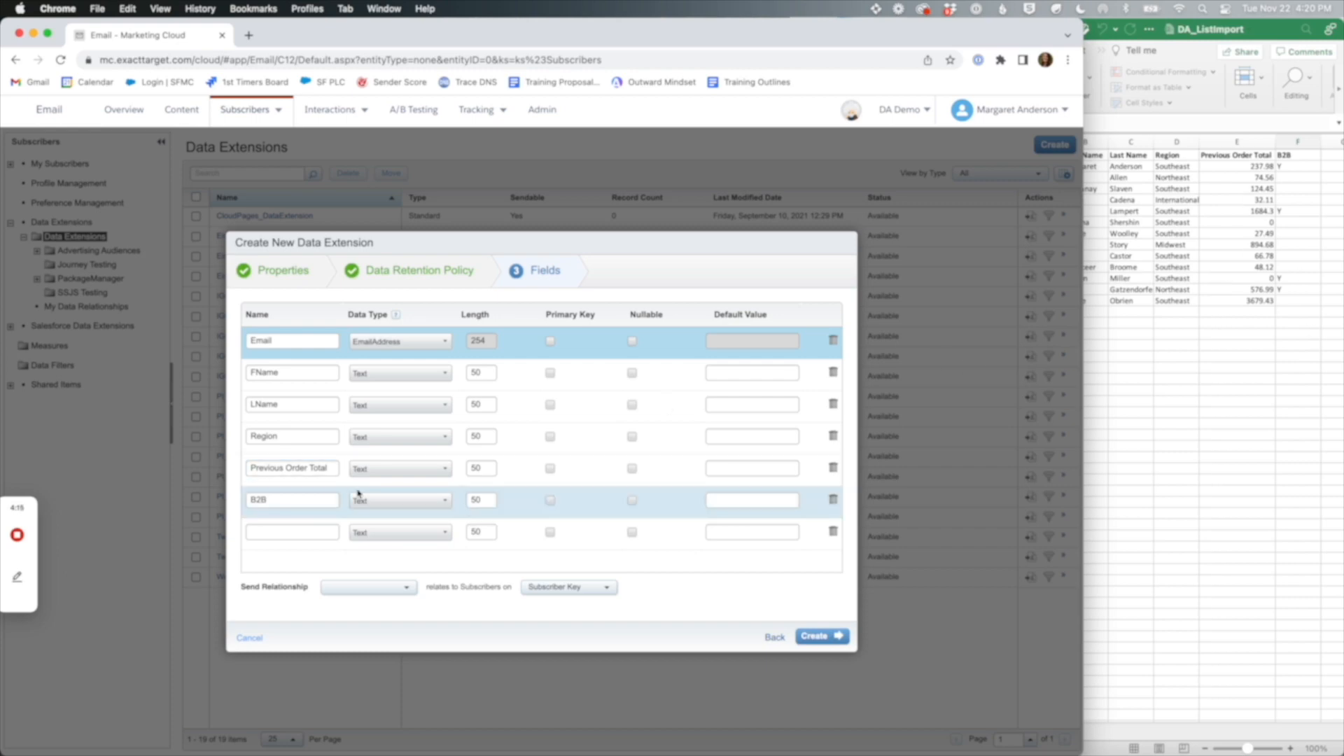
- Review the available data types for the Previous Order Total field and choose Text
click(382, 470)
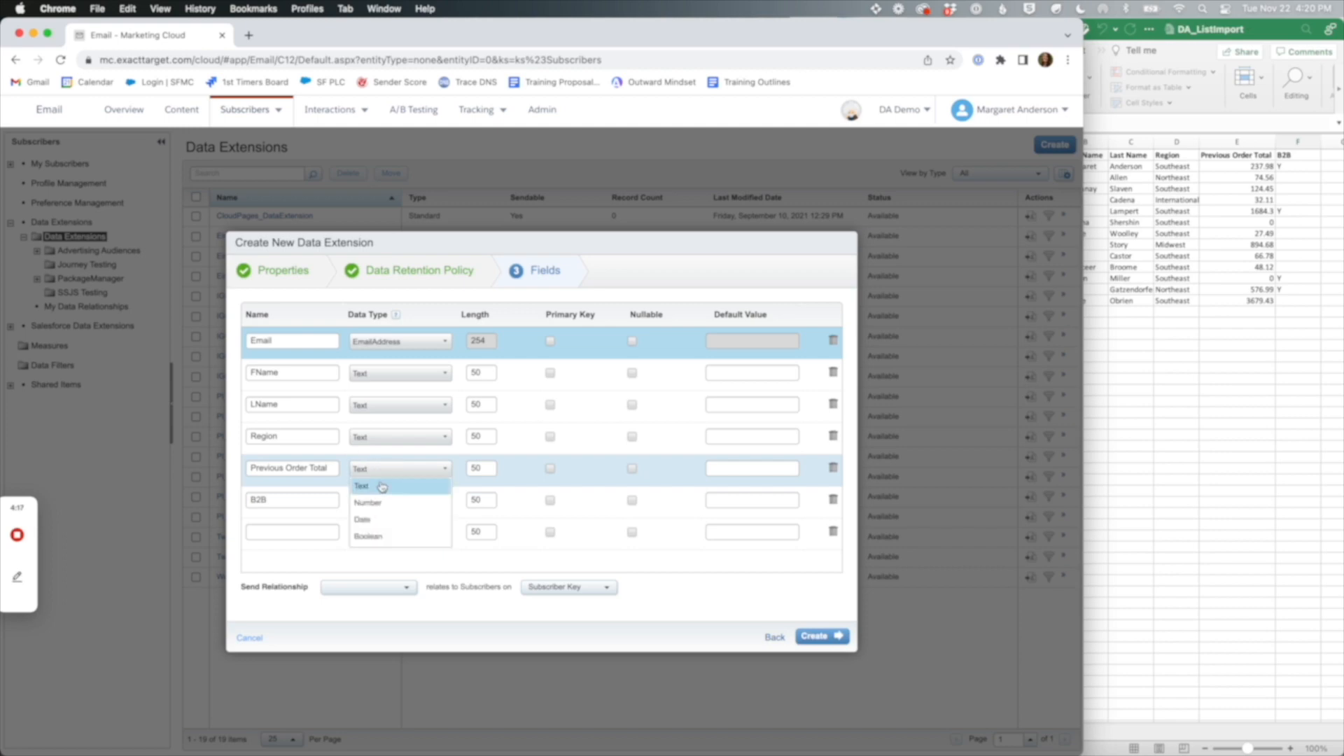
scroll(378, 522, down, 1)
scroll(379, 525, down, 3)
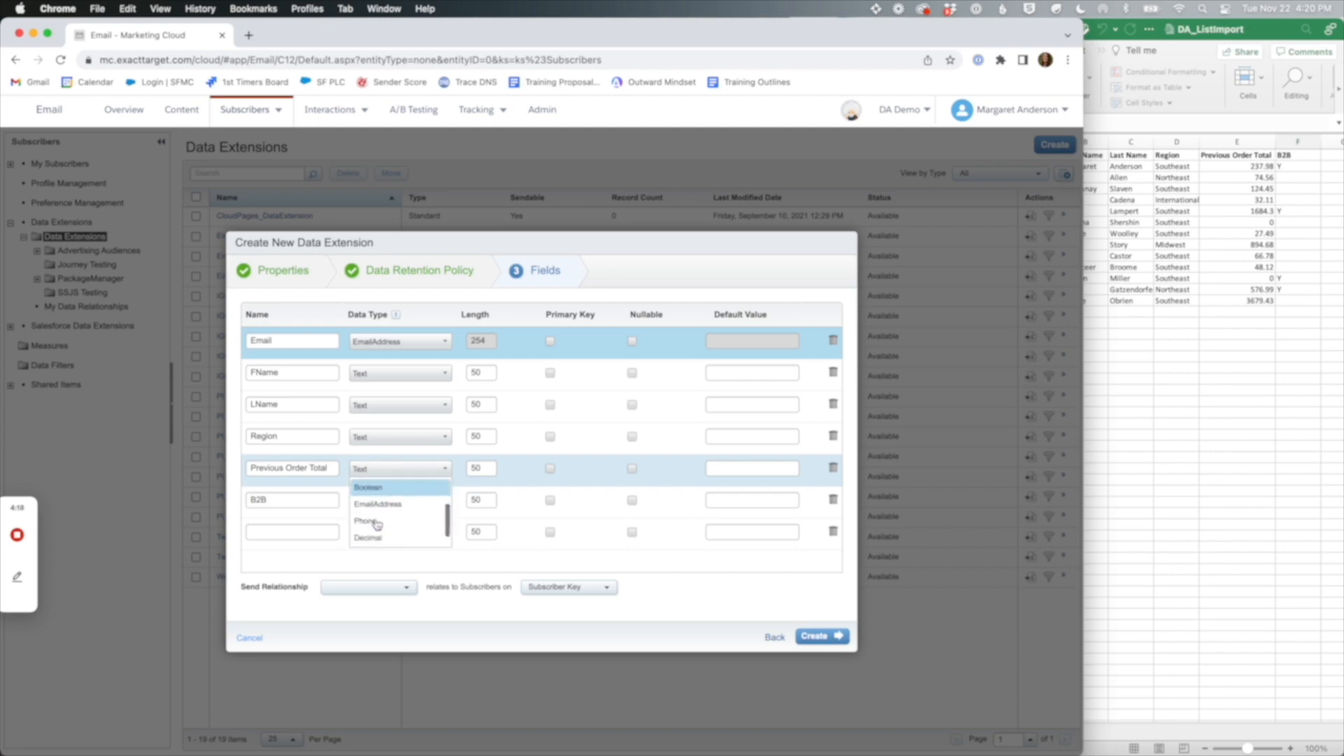
scroll(399, 540, up, 3)
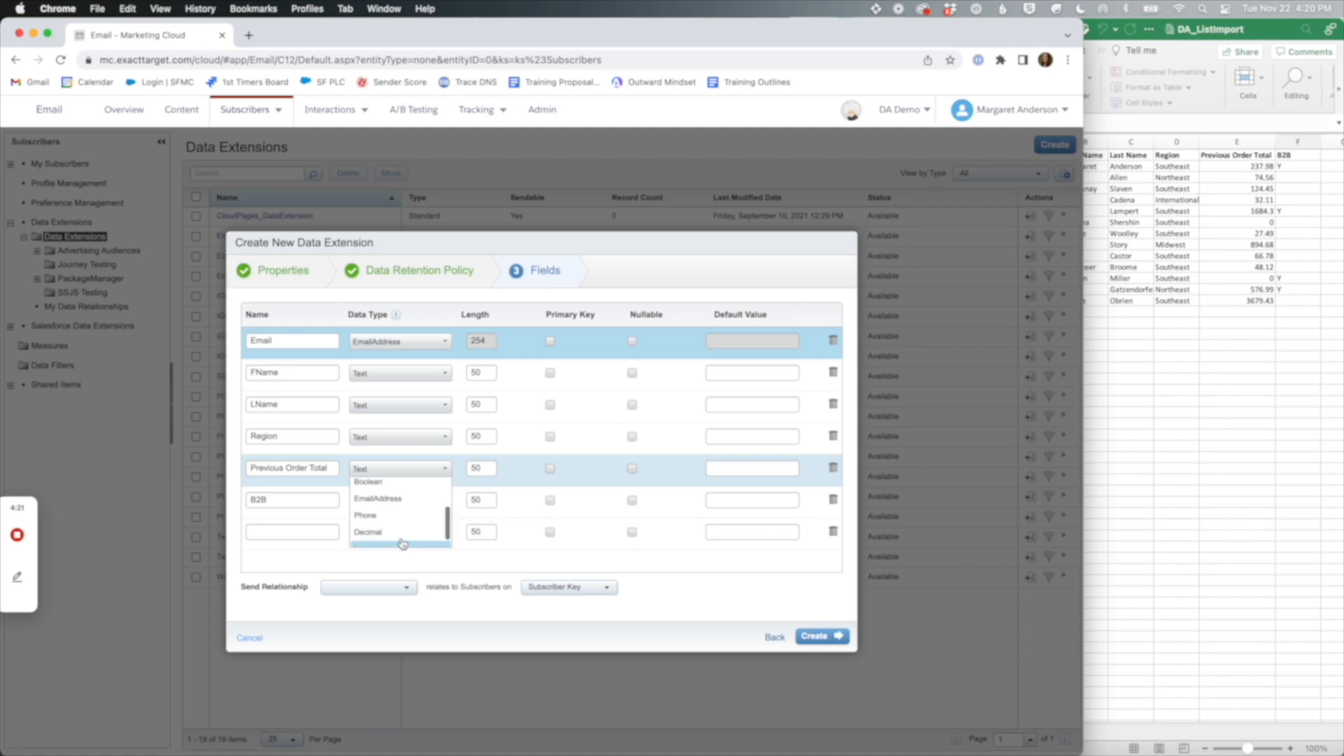
scroll(392, 525, up, 2)
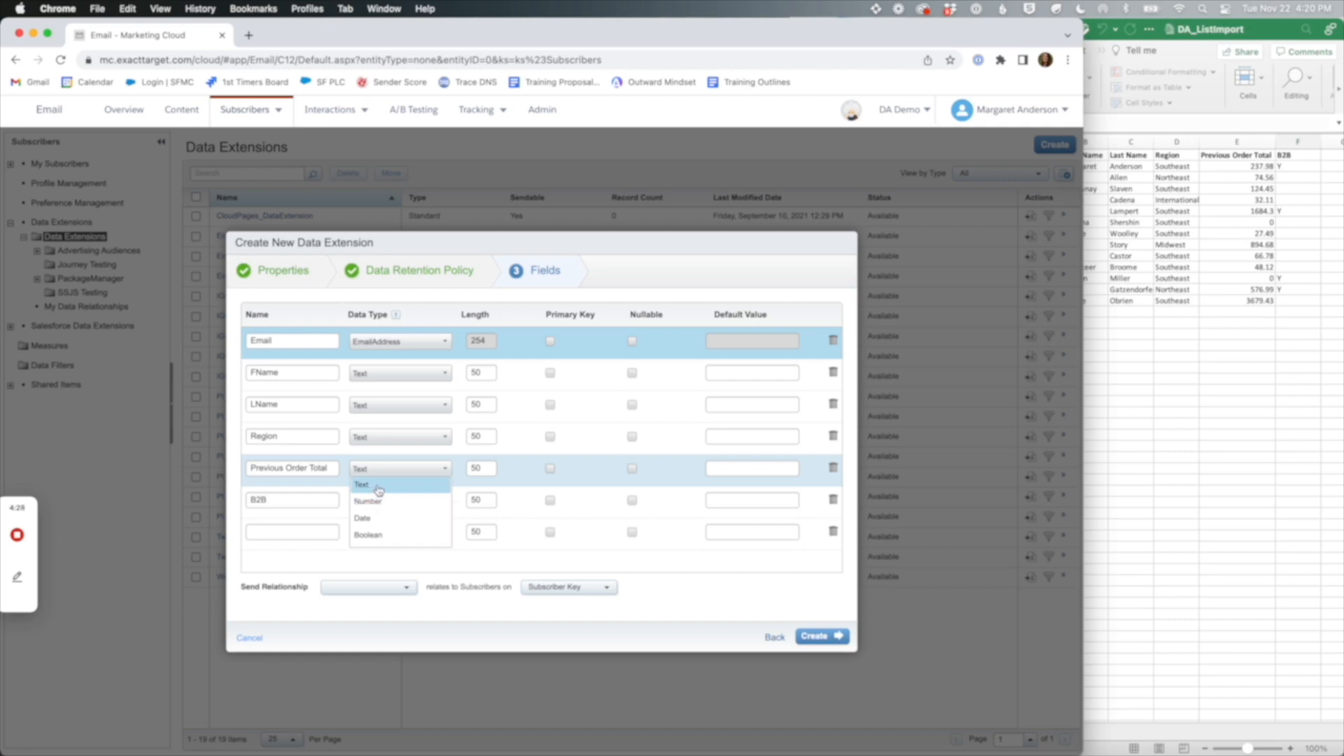
click(378, 490)
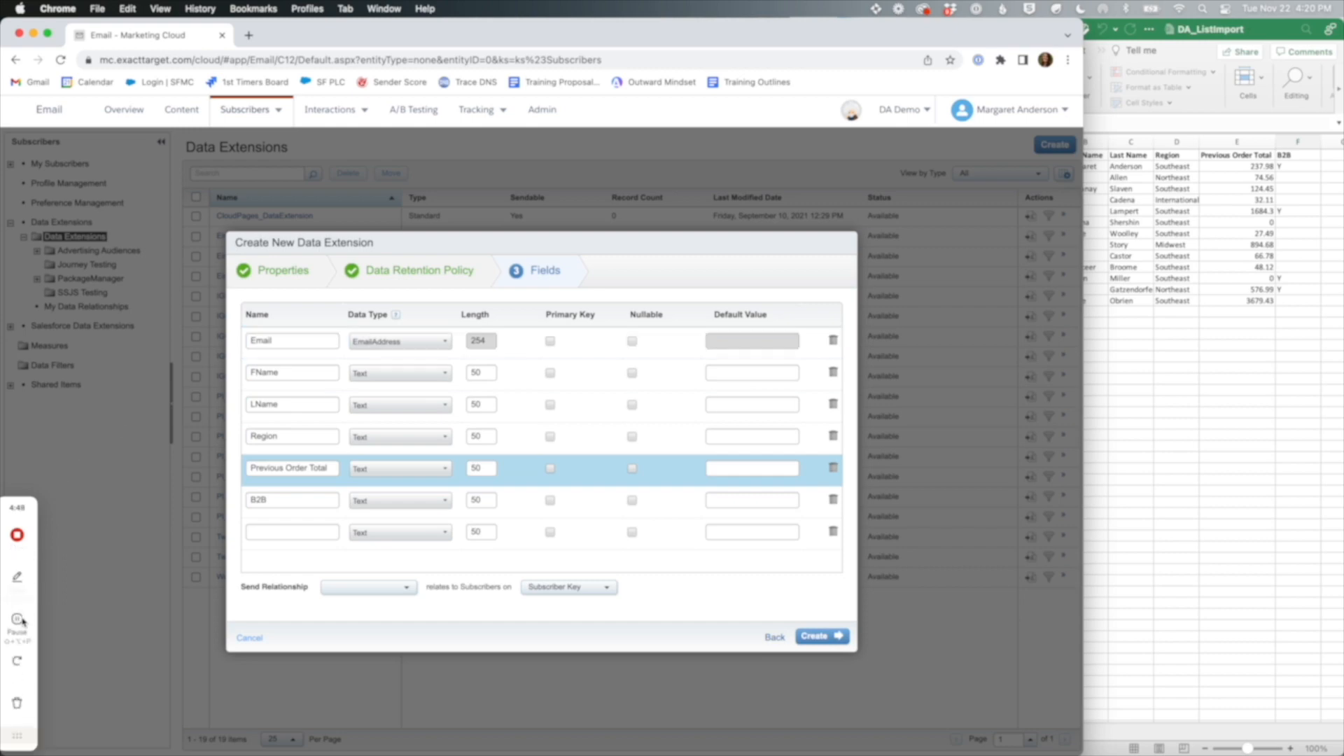
click(20, 620)
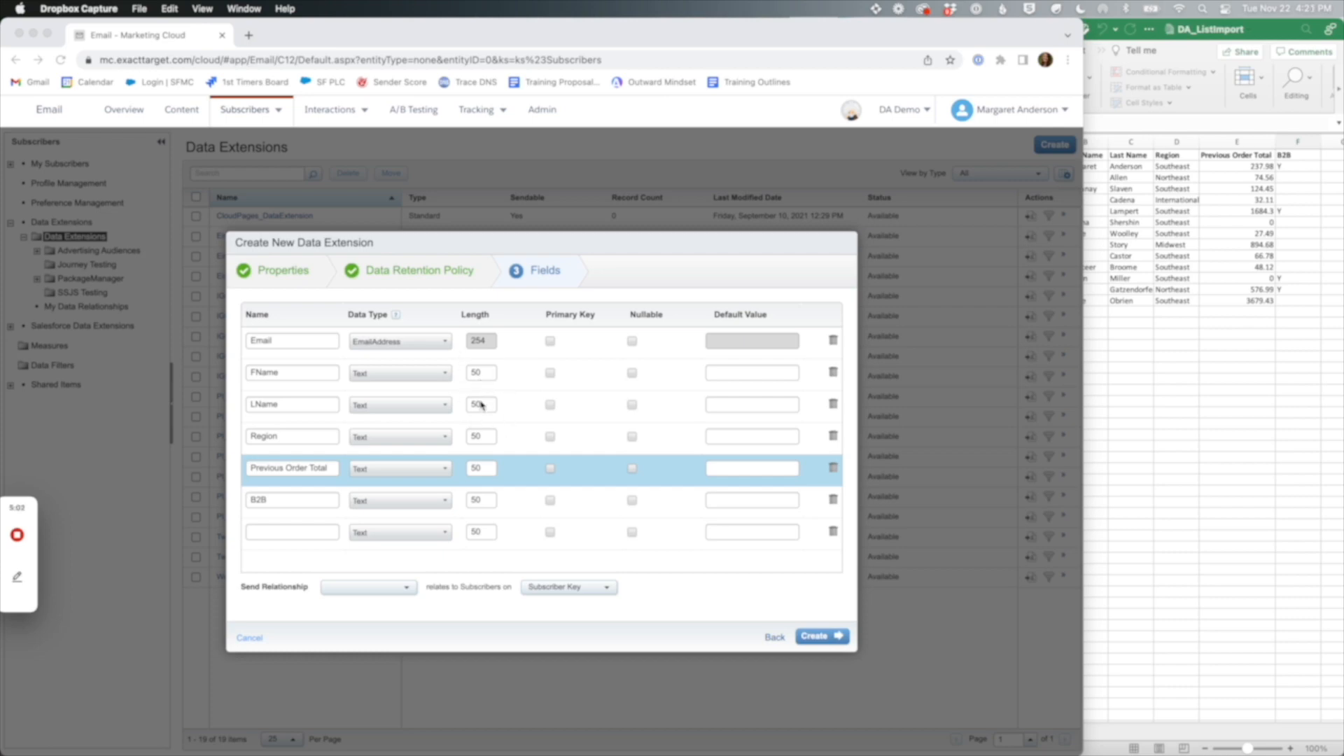
- Set the length of both the Region and Previous Order Total fields to 25
click(482, 440)
double_click(482, 440)
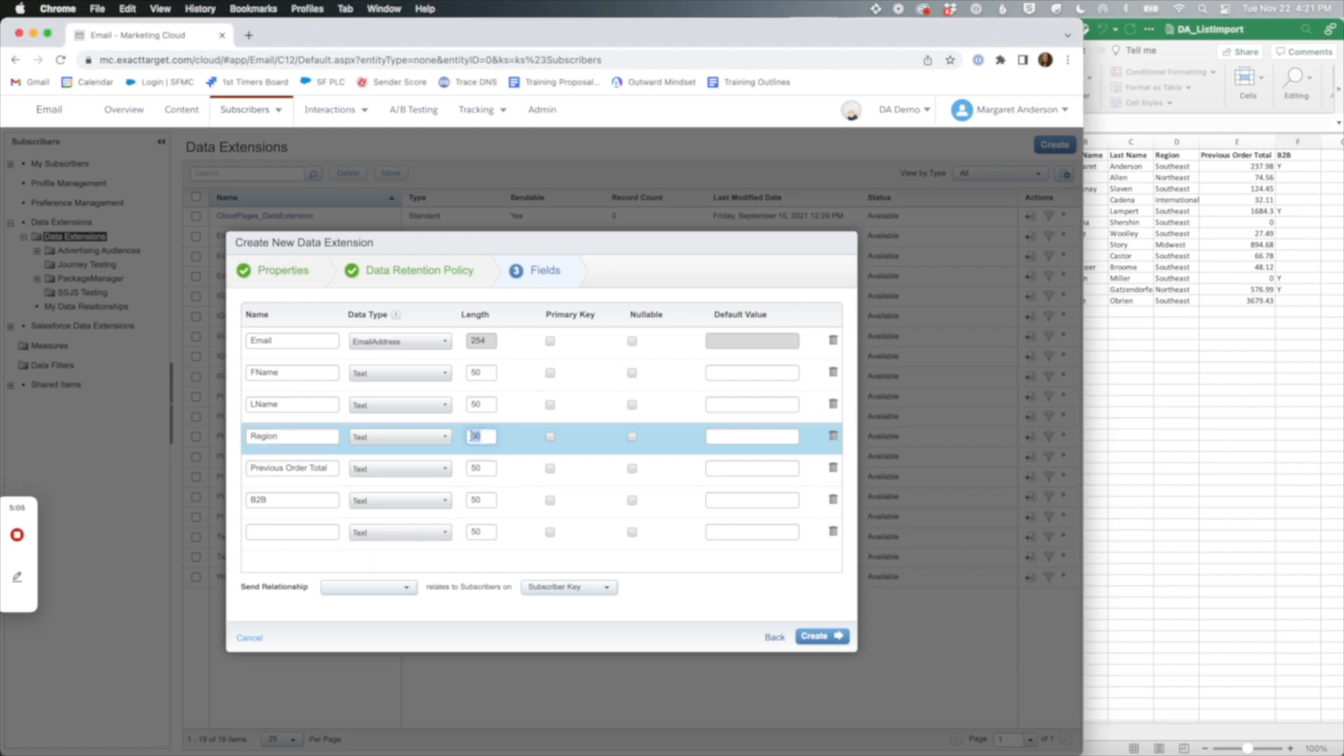
text(25)
click(484, 470)
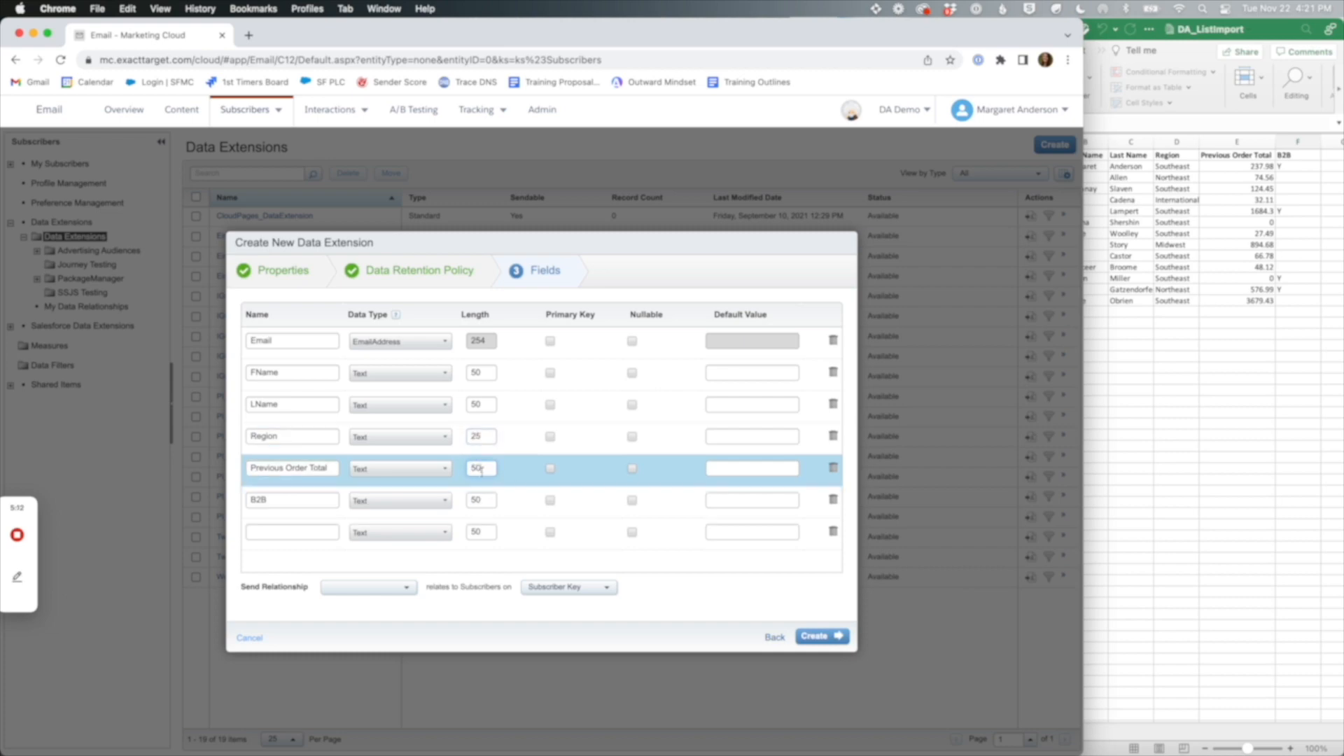
drag(484, 469, 467, 467)
text(25)
- Check the B2B column in the spreadsheet and set the B2B field's length to 10
click(484, 500)
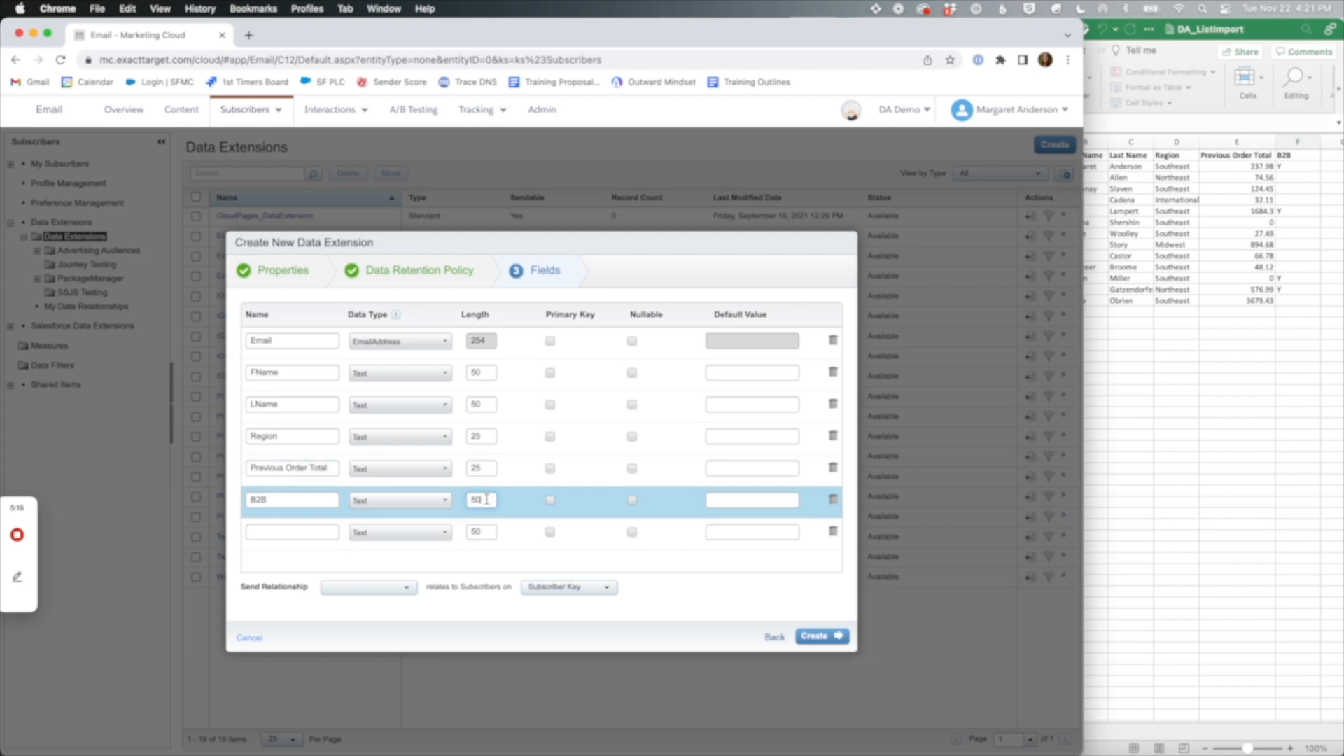
click(1299, 158)
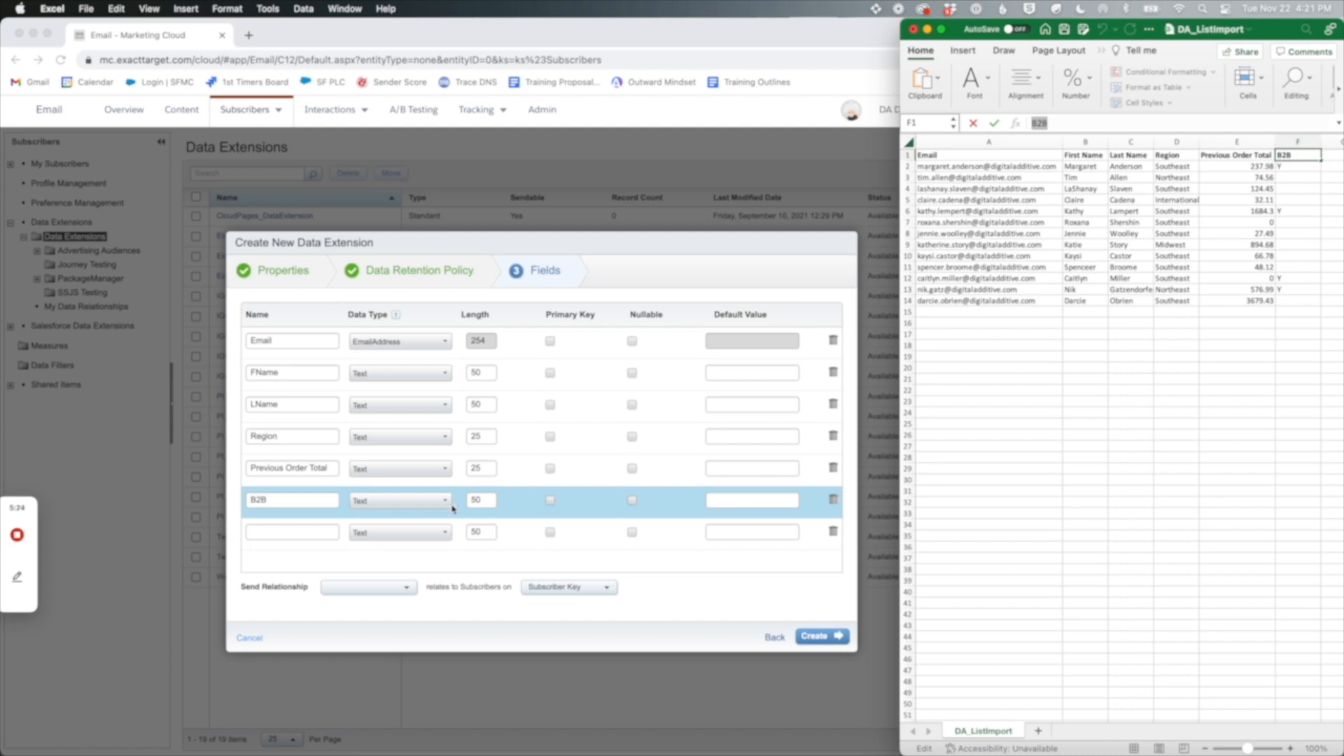
click(482, 500)
double_click(482, 500)
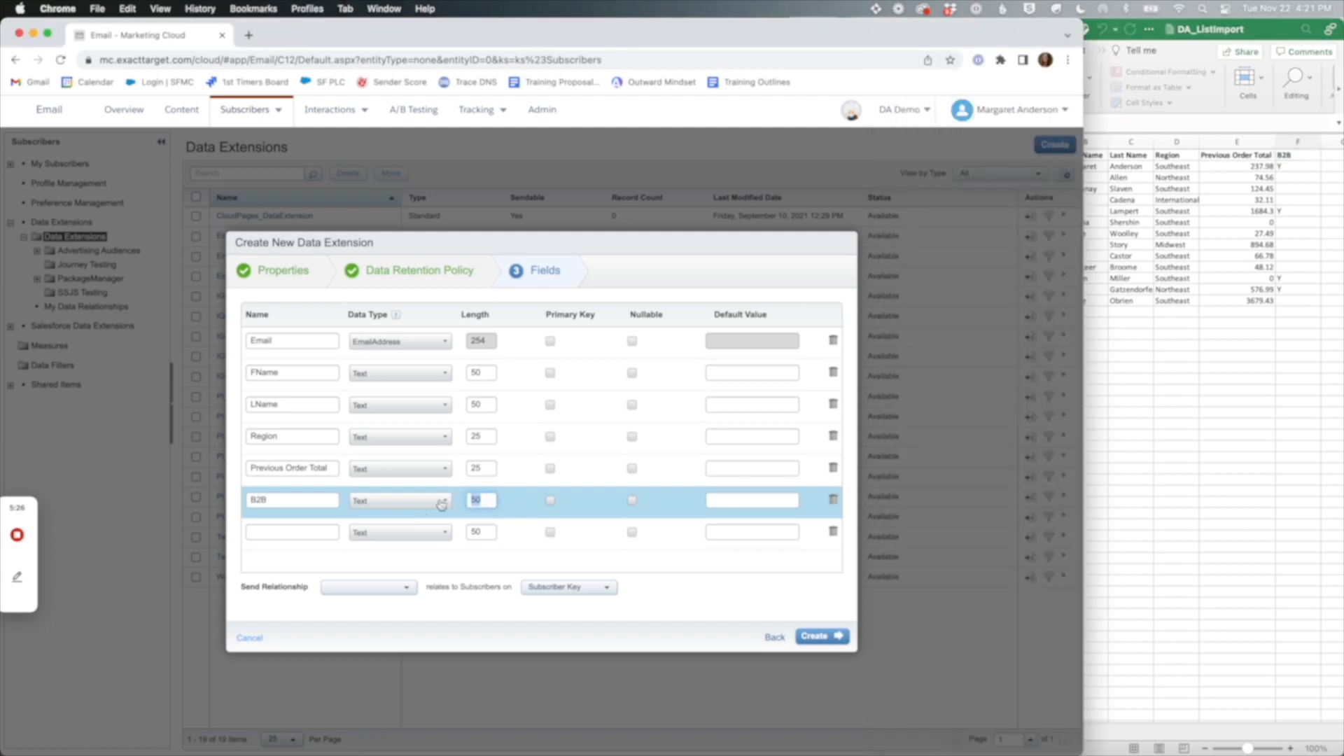
text(1)
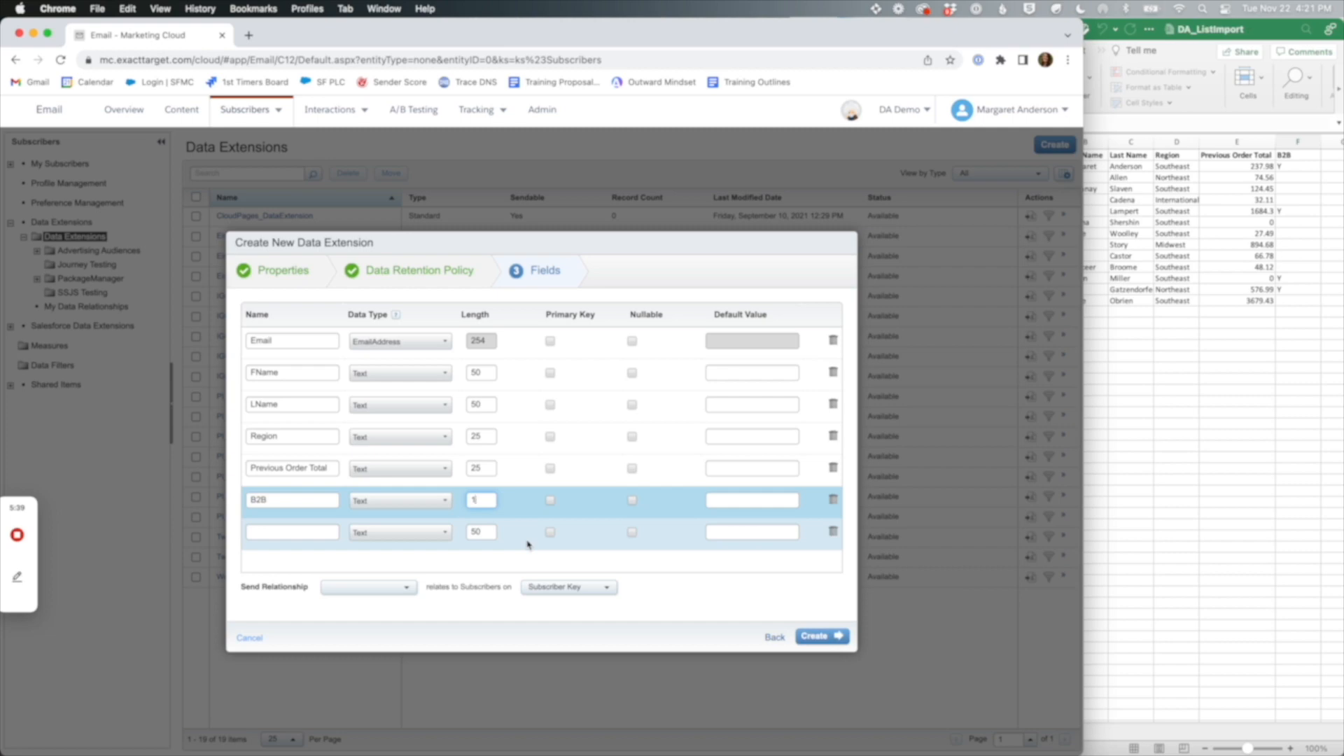
text(0)
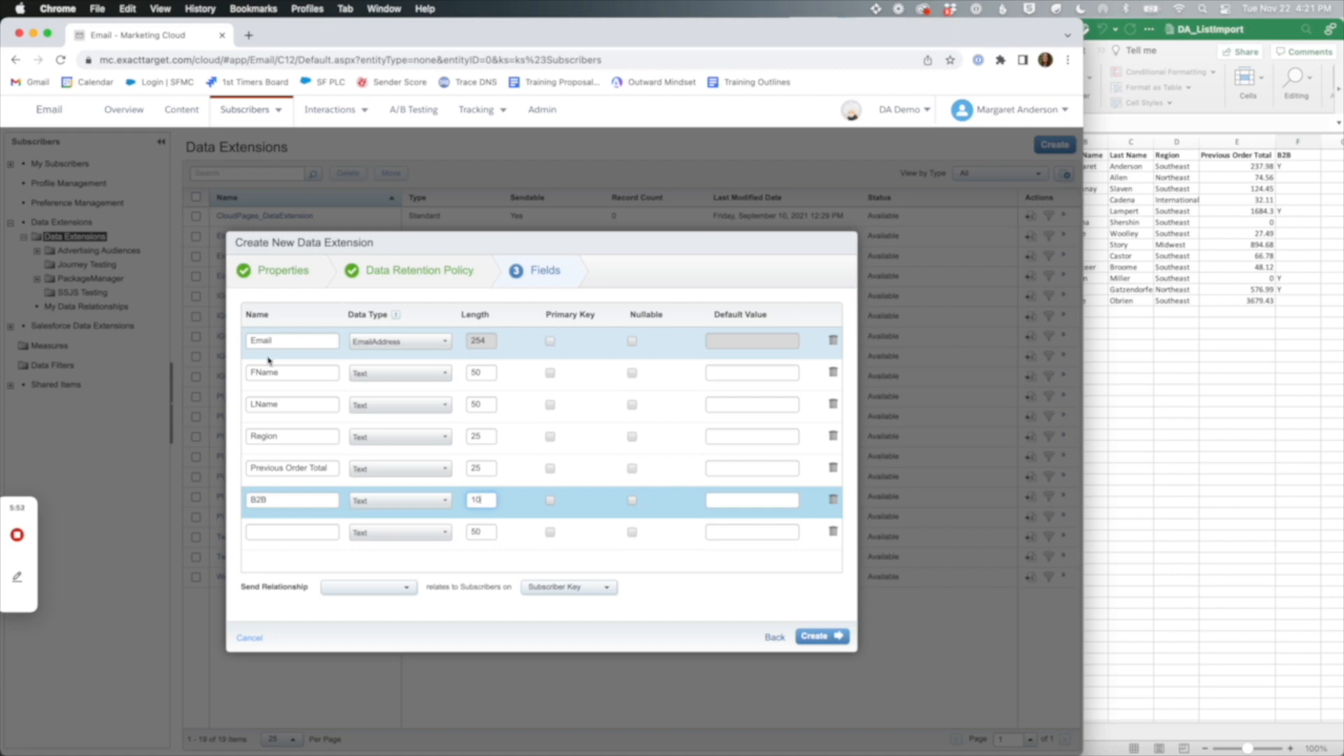
- Make Email the primary key and mark FName, LName, Region, Previous Order Total and B2B as nullable
click(551, 343)
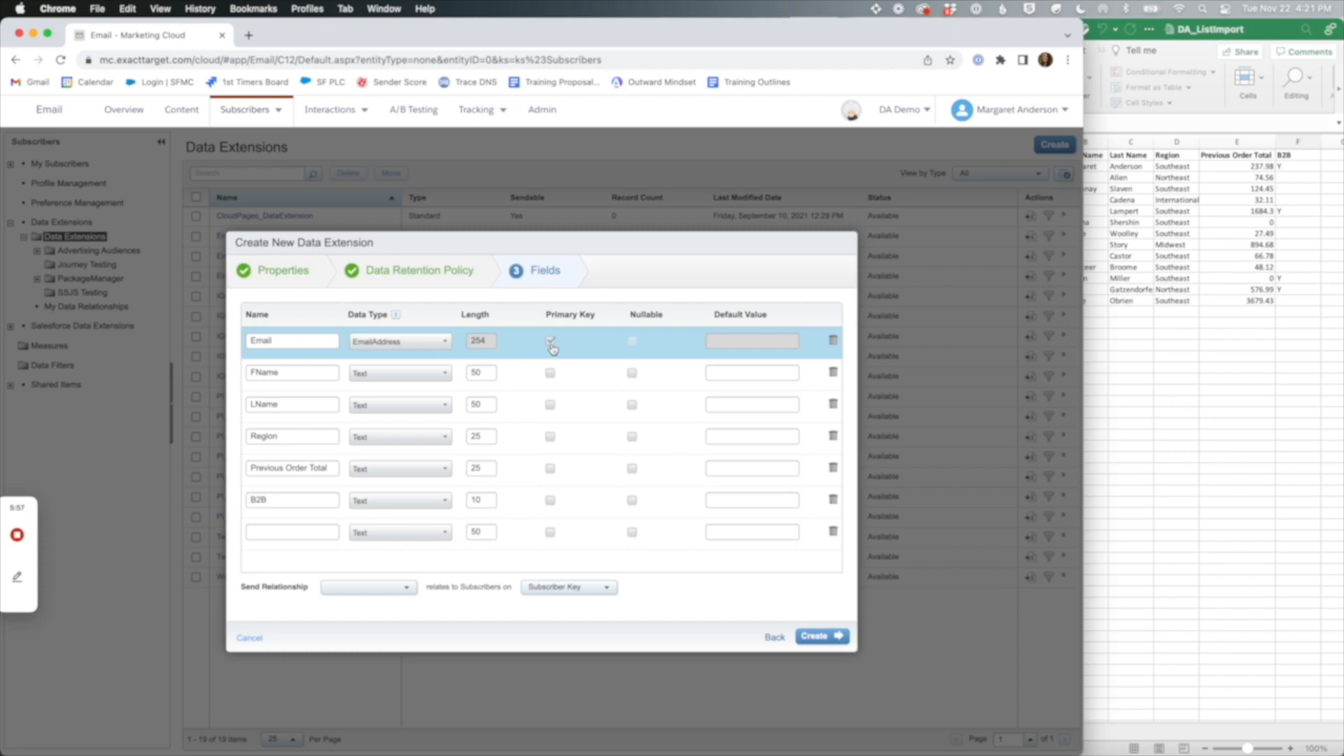
click(632, 372)
click(633, 405)
click(633, 437)
click(633, 467)
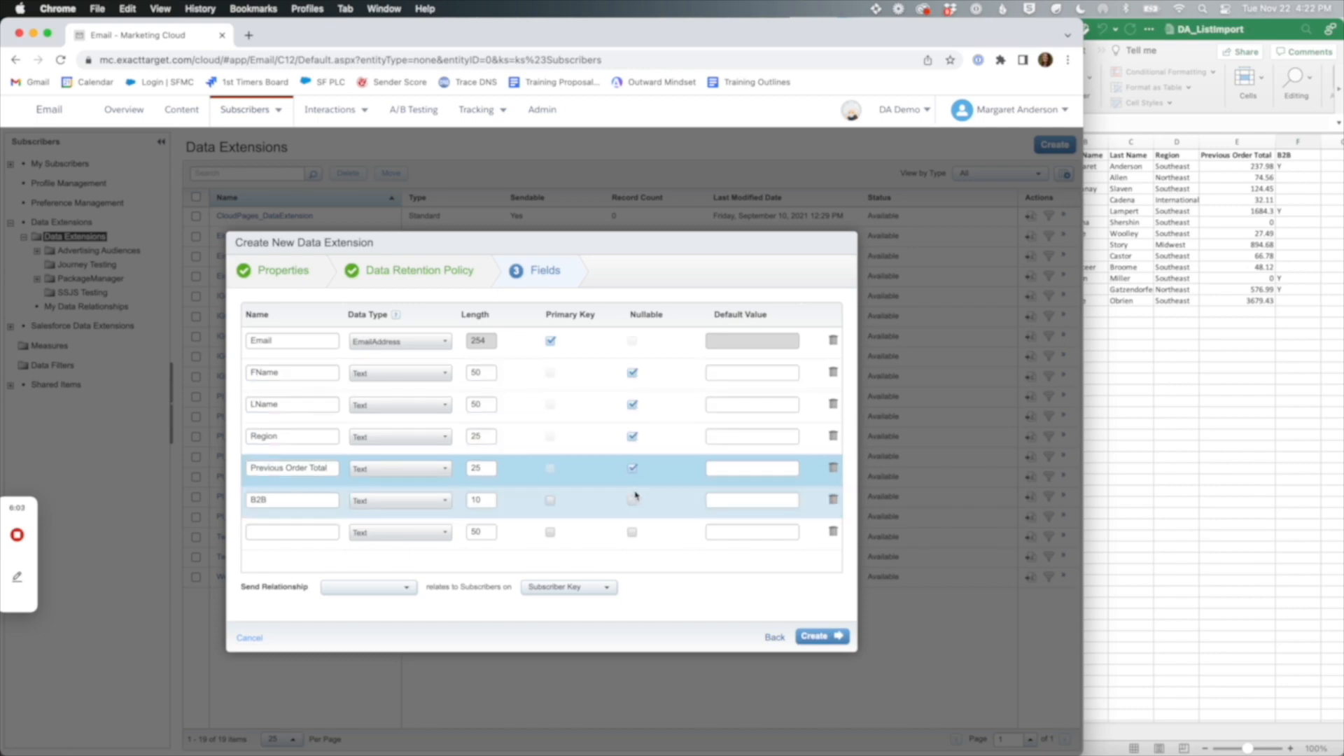
click(633, 502)
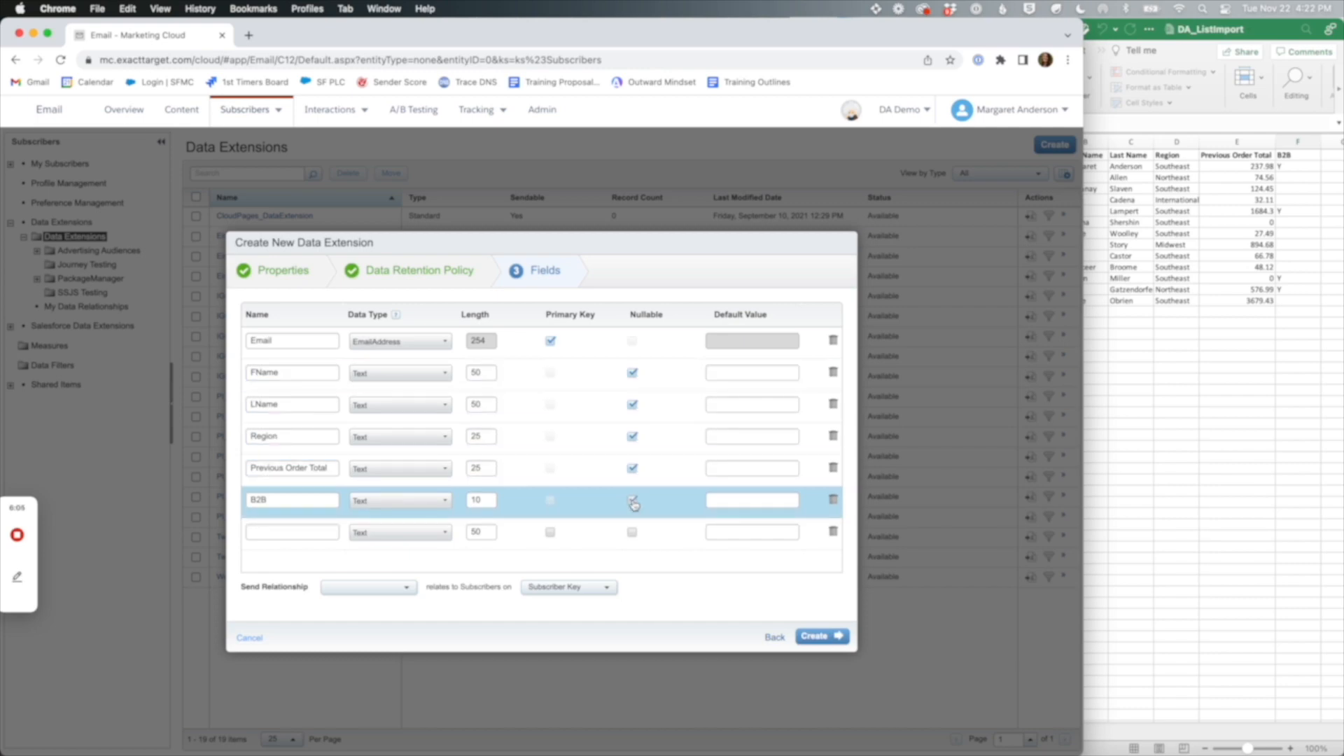
- Highlight the blank B2B cells F3 to F5 in the DA_ListImport spreadsheet
click(1271, 243)
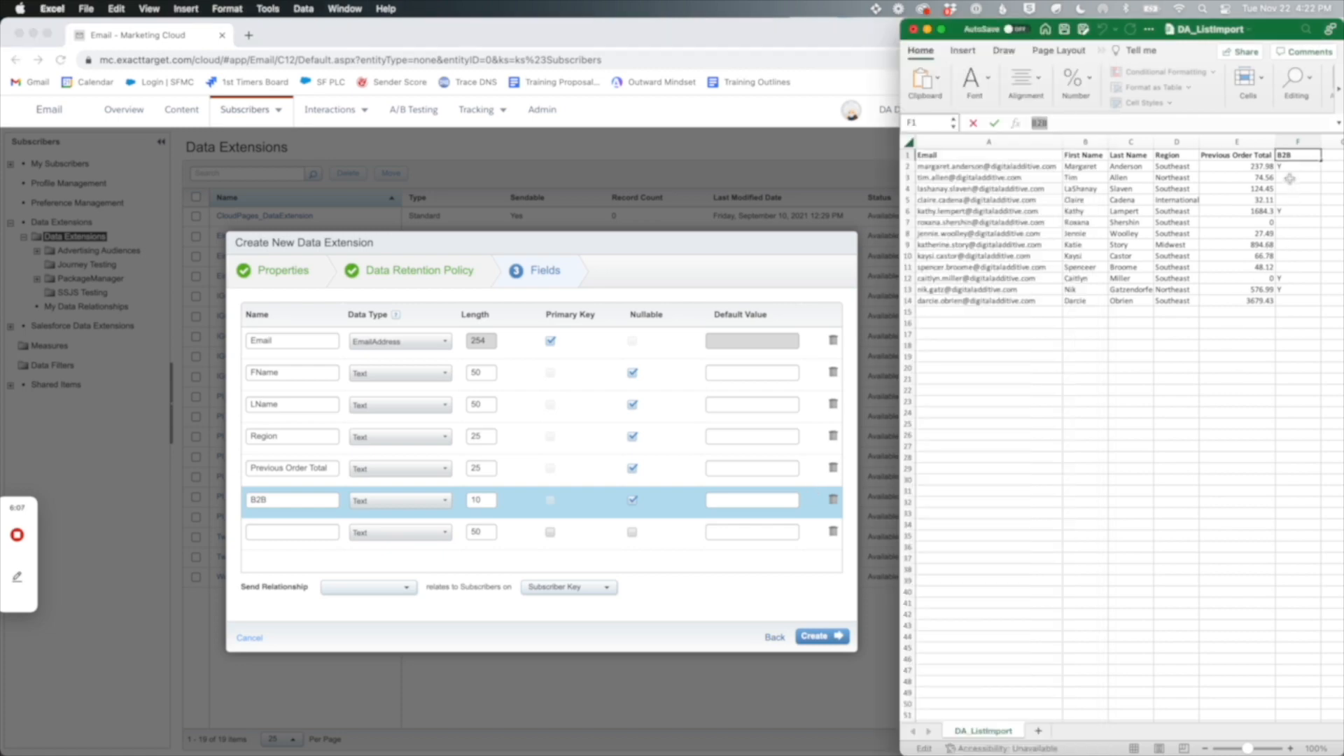
drag(1290, 177, 1283, 200)
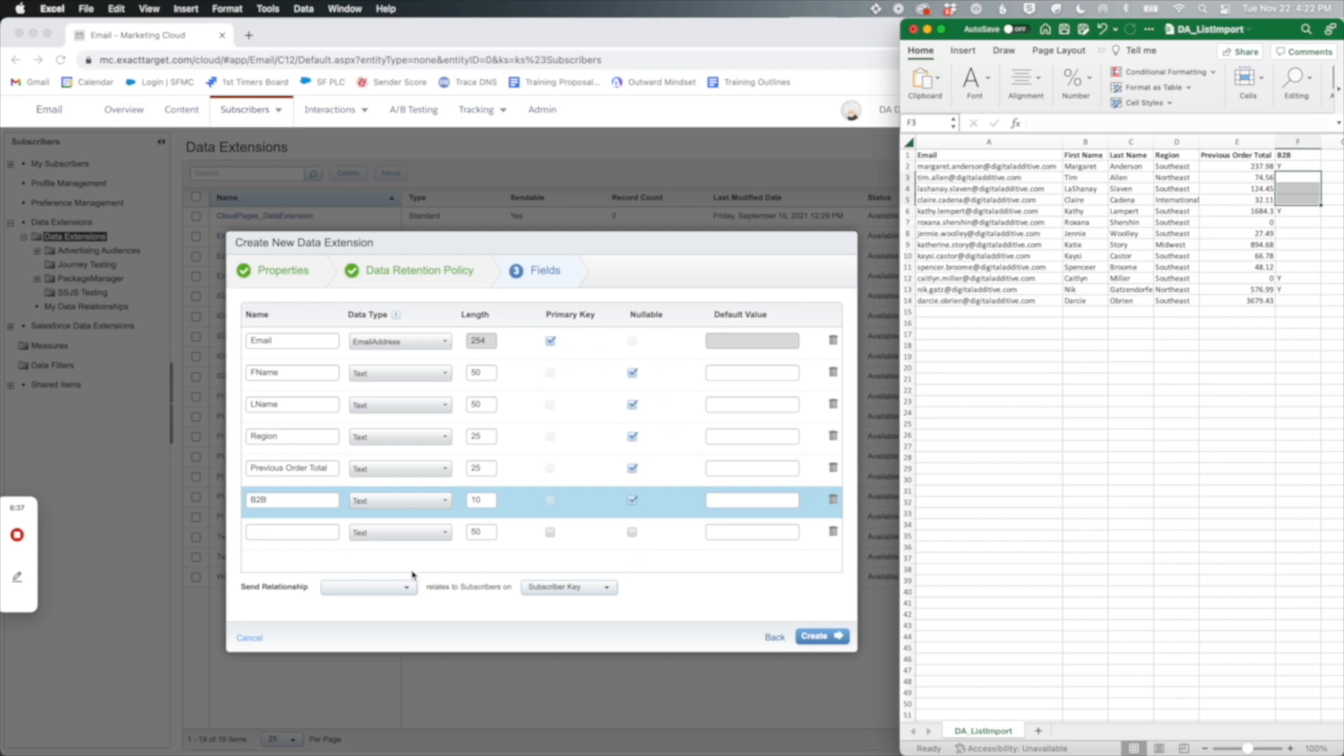
- Set the send relationship so Email relates to Subscribers on Subscriber Key, and create the data extension
click(331, 594)
click(331, 592)
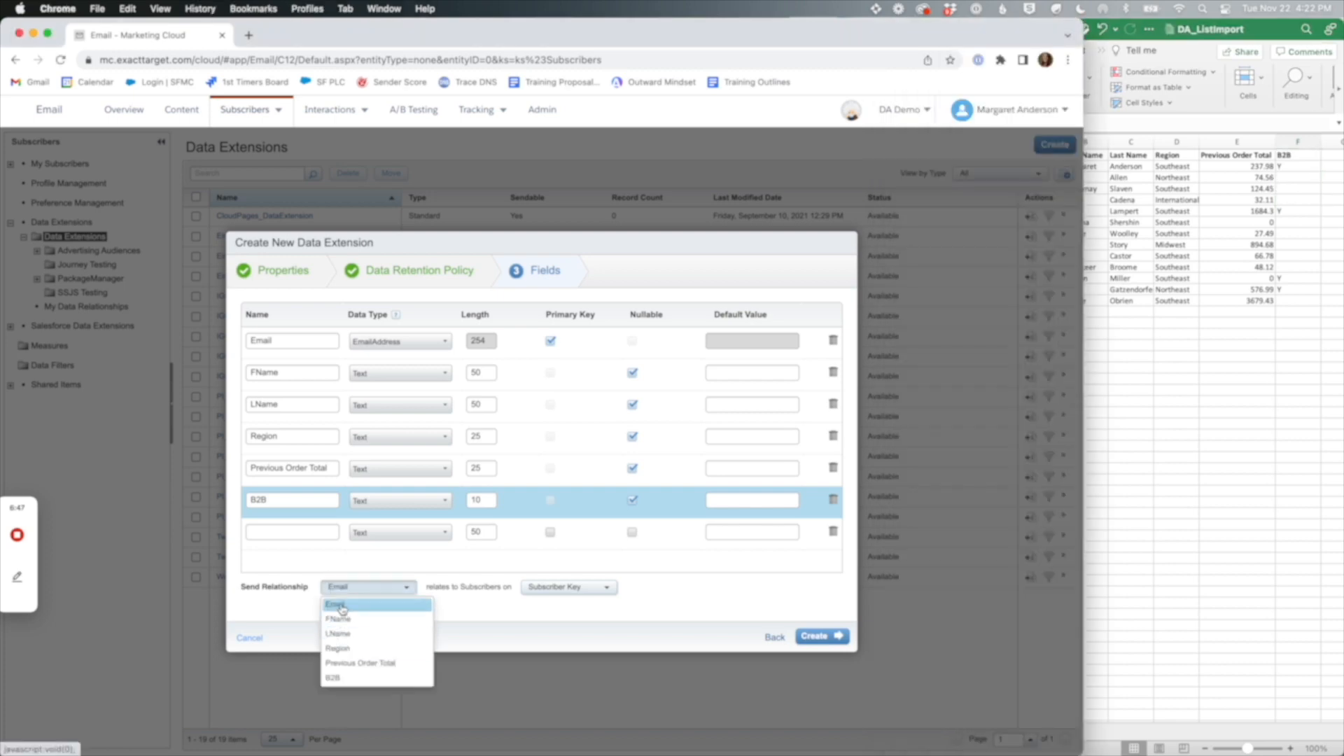
click(342, 606)
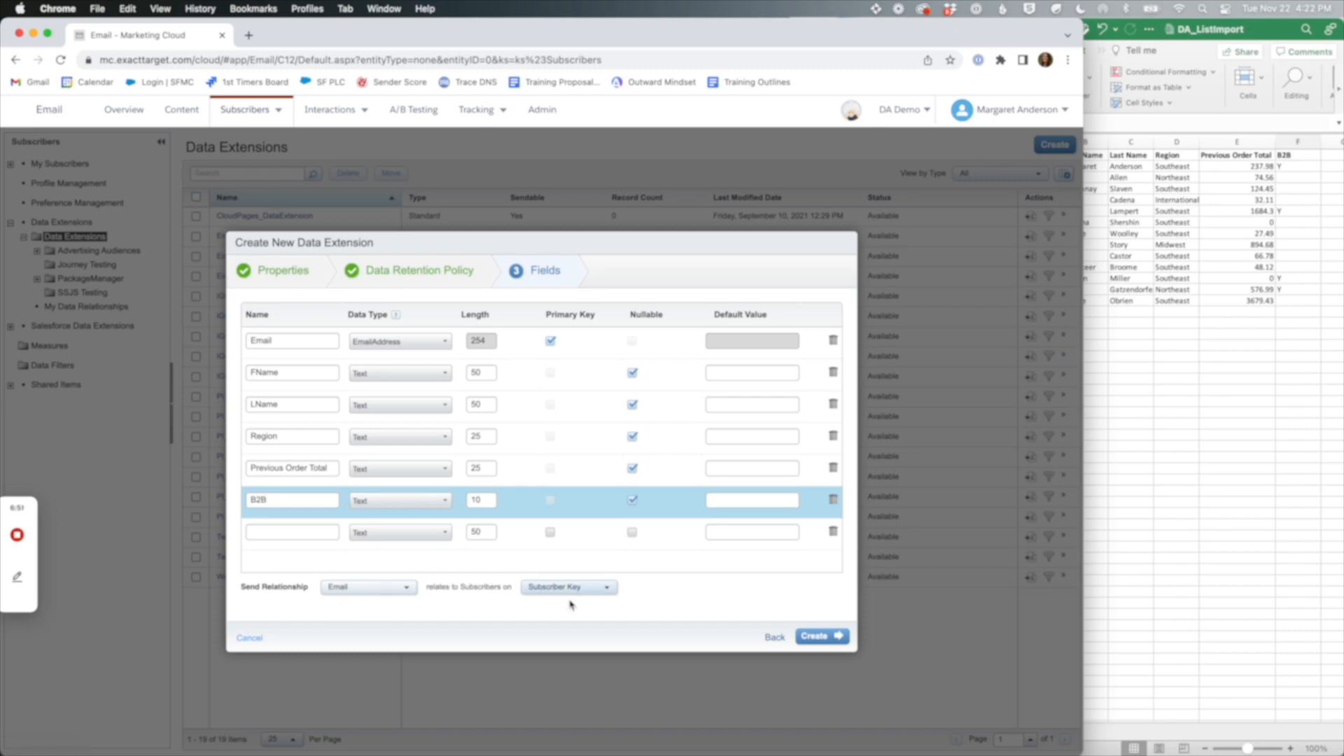
click(824, 639)
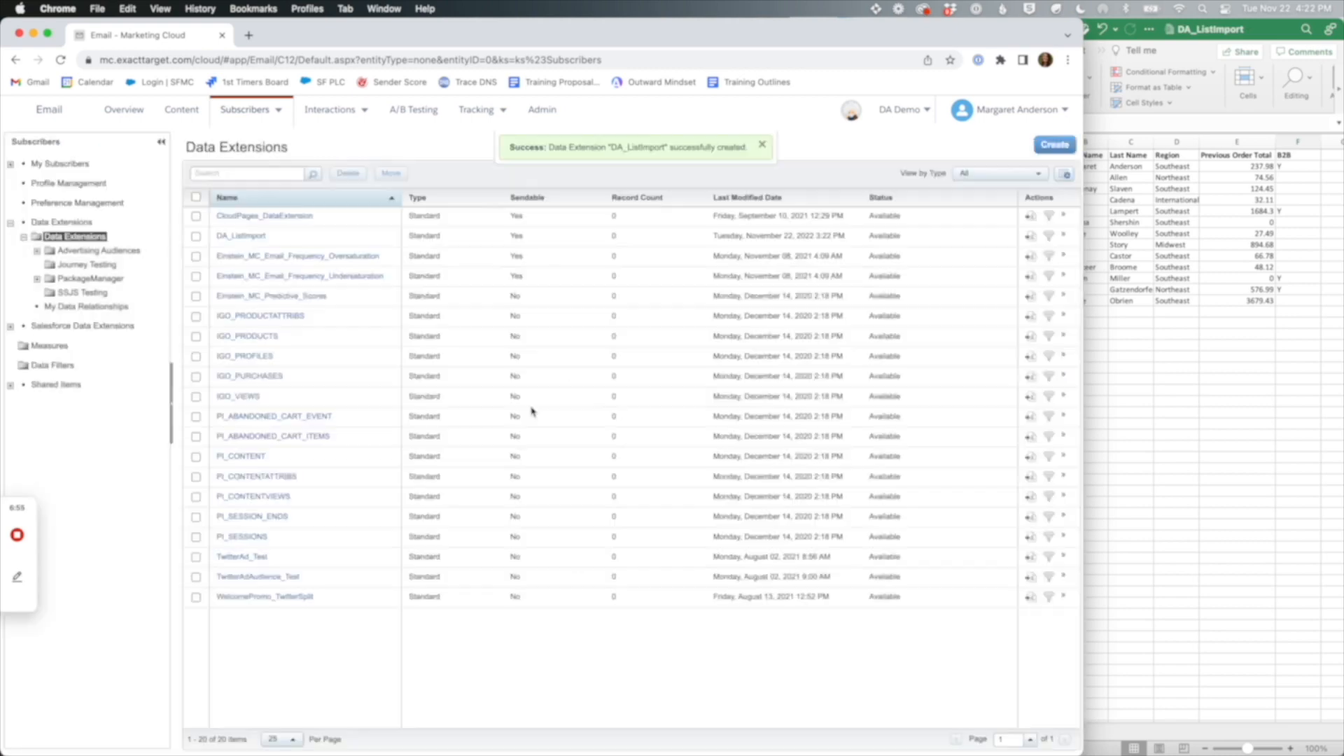
- Open the records of the DA_ListImport data extension and start an import into it
click(249, 236)
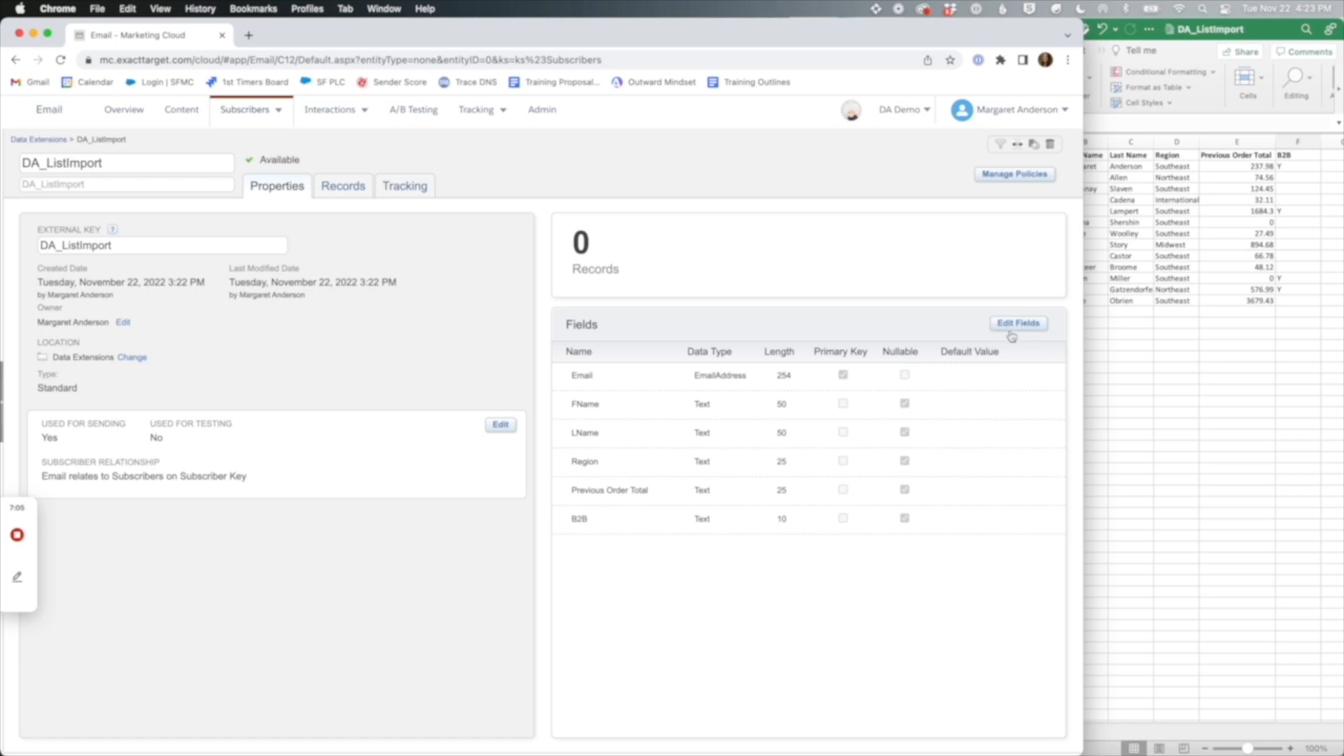
click(341, 187)
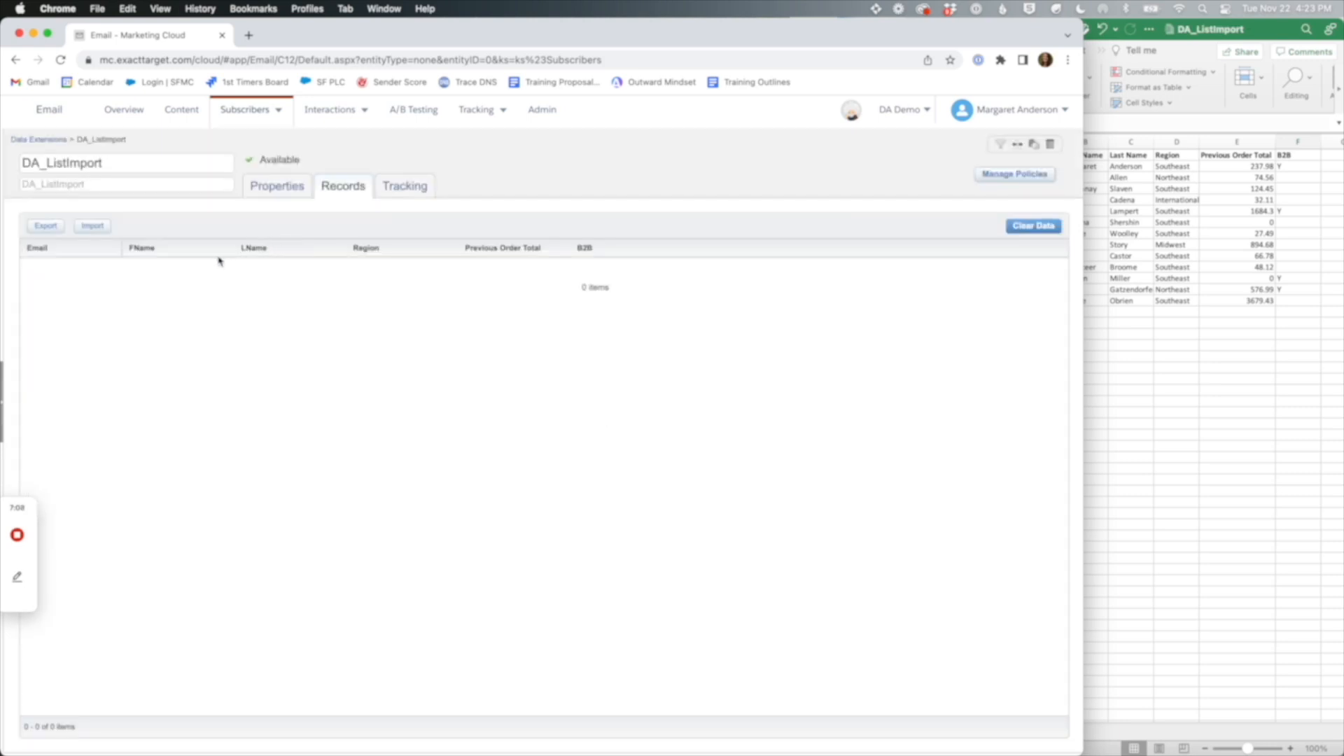
click(91, 226)
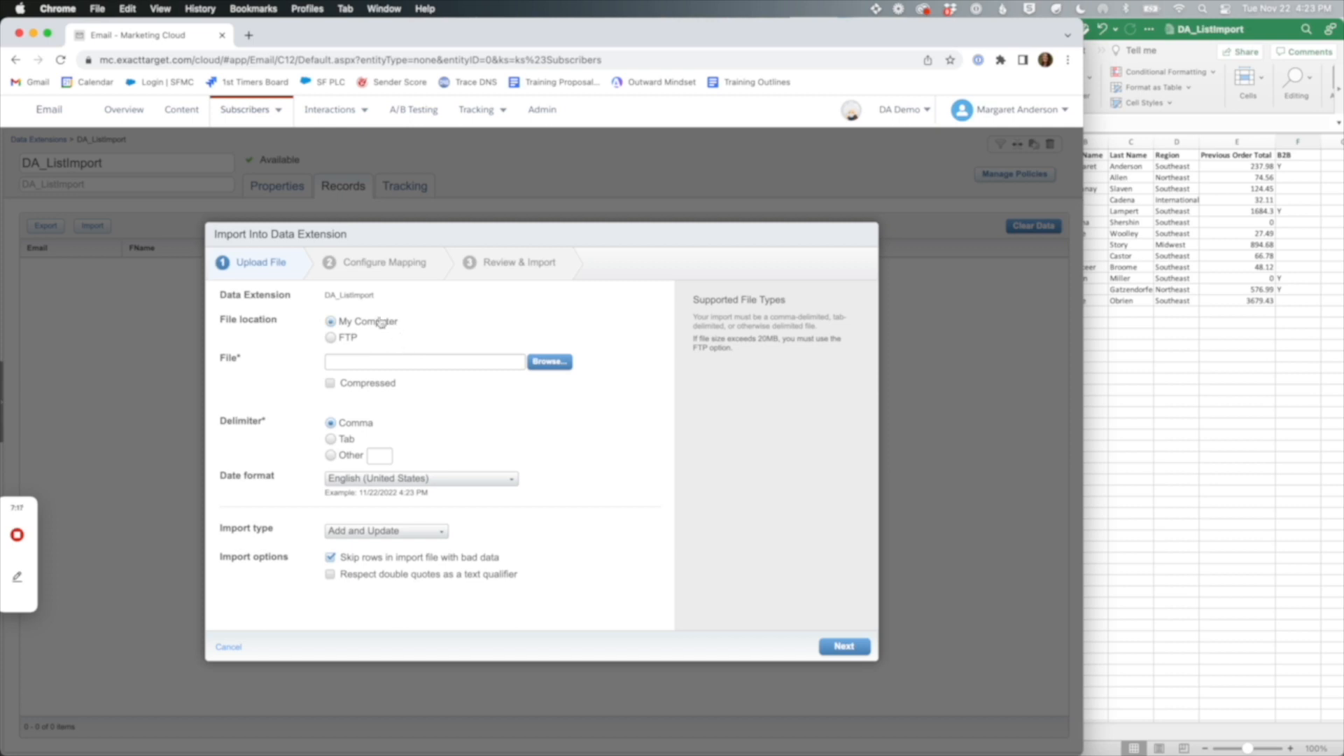
- Compare the FTP file location, return to My Computer and choose DA_ListImport.csv from the Desktop as the import file
click(331, 338)
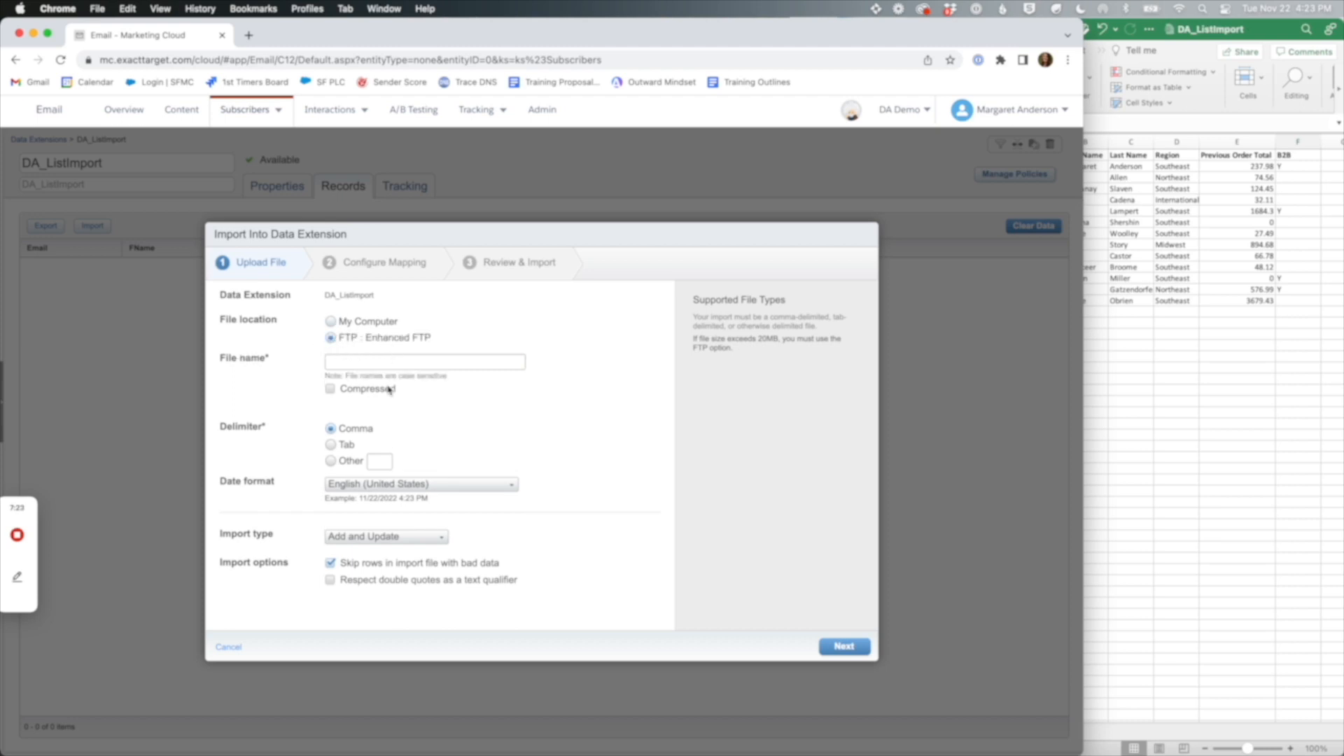
click(333, 324)
click(563, 363)
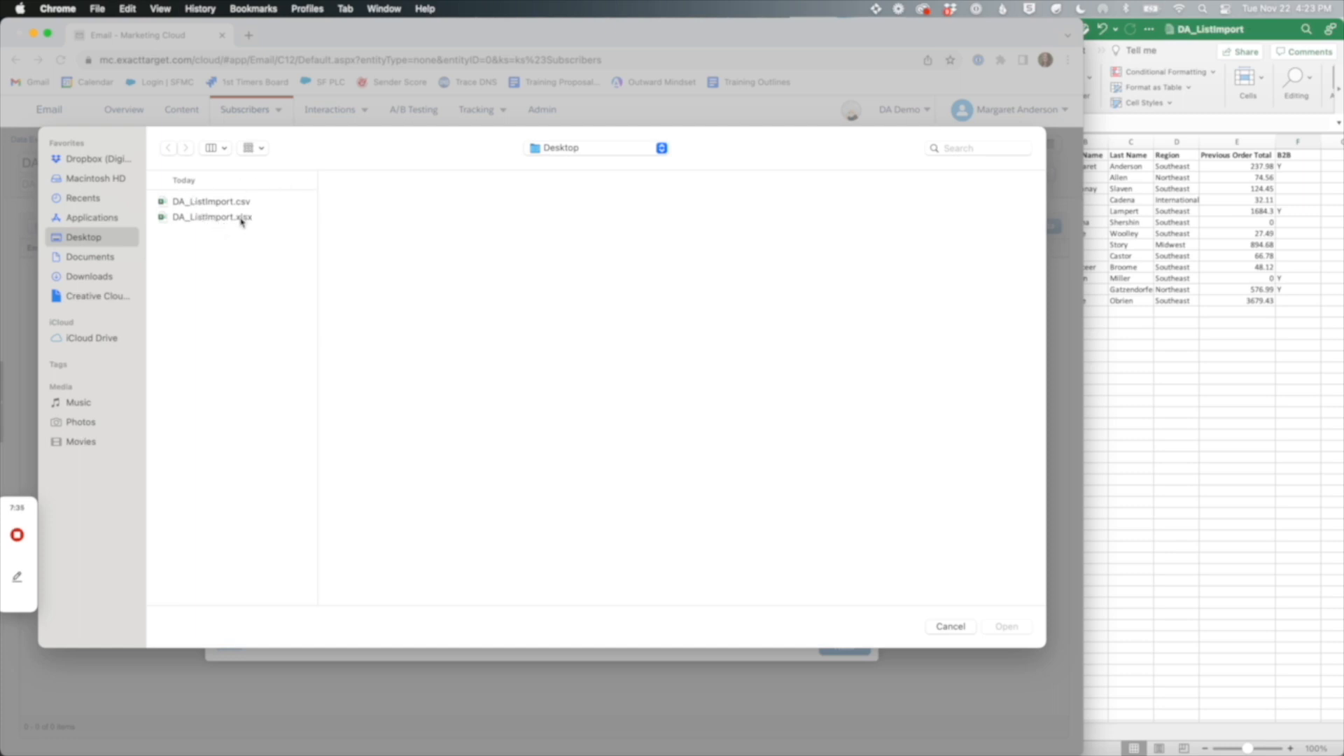
click(215, 202)
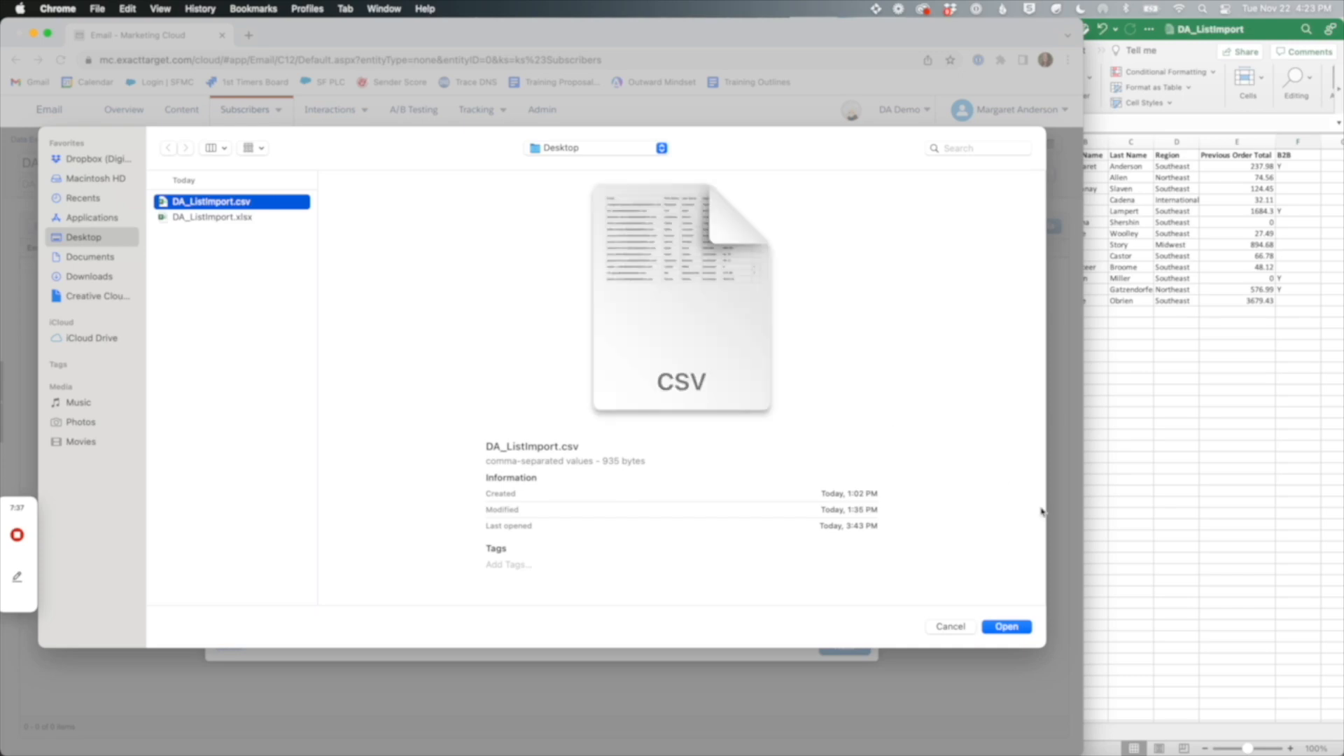
click(1006, 626)
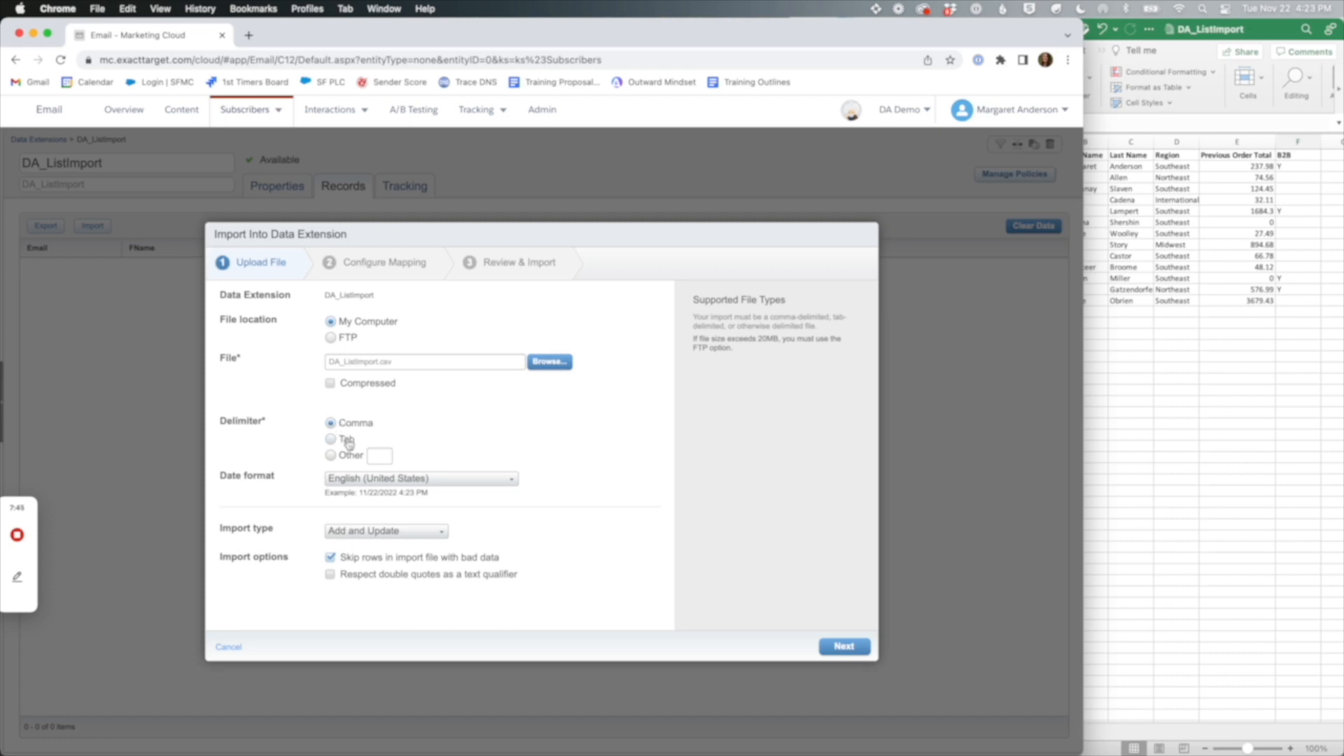
- Set the import type to Overwrite and continue to the mapping configuration
click(348, 533)
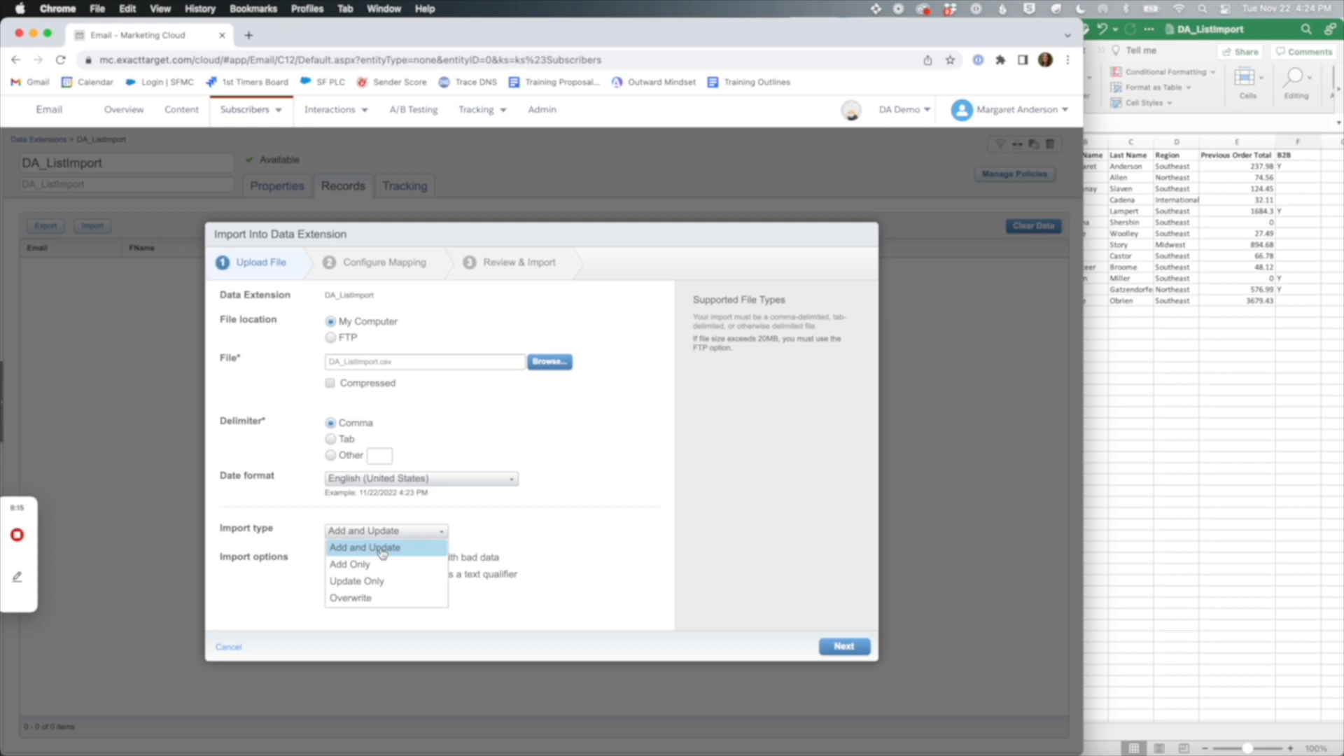
click(367, 604)
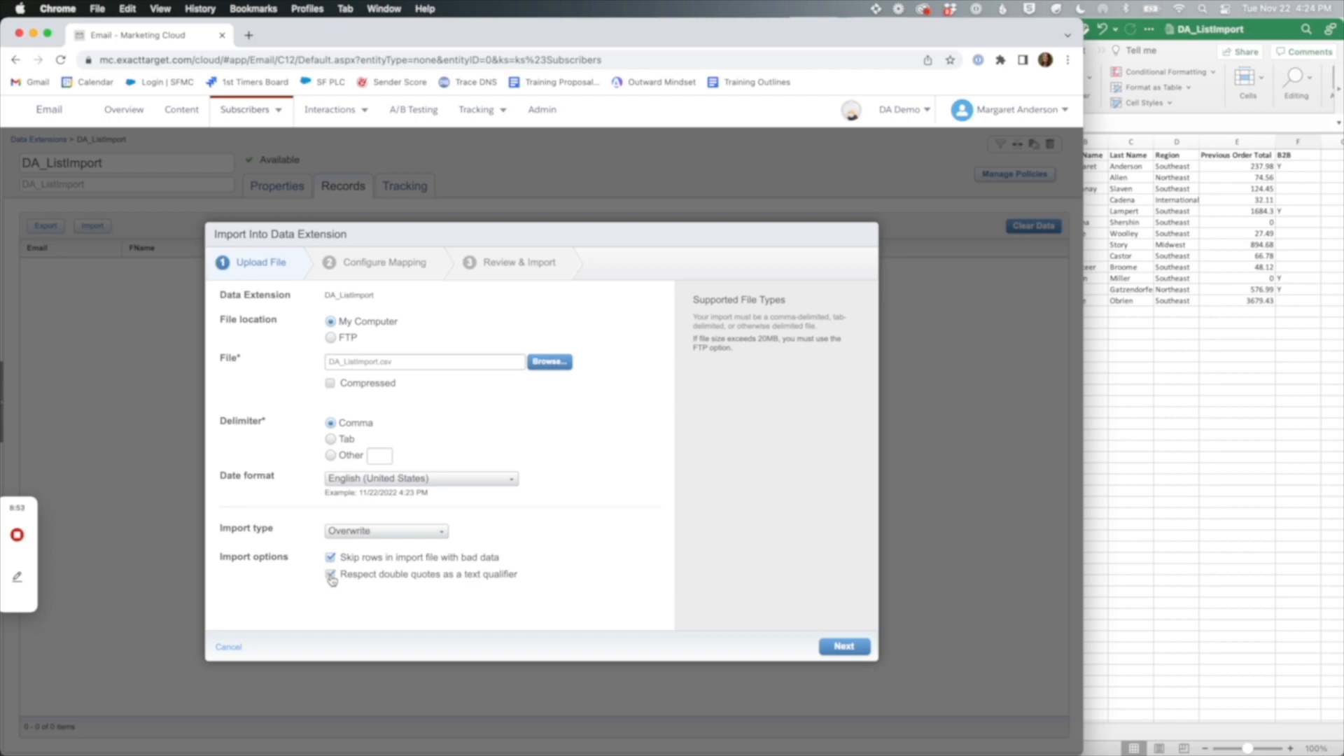
click(845, 650)
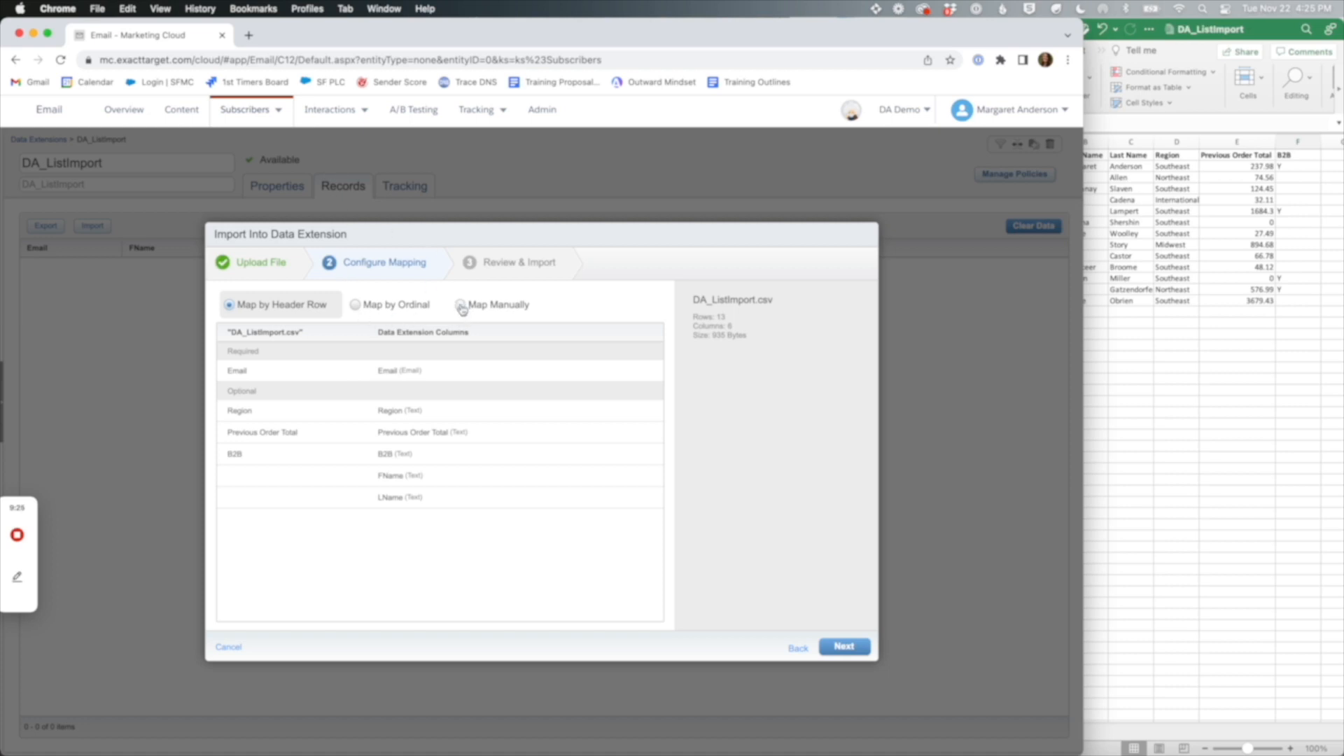
- Map the import columns by ordinal and compare their order with the columns in the DA_ListImport spreadsheet
click(355, 304)
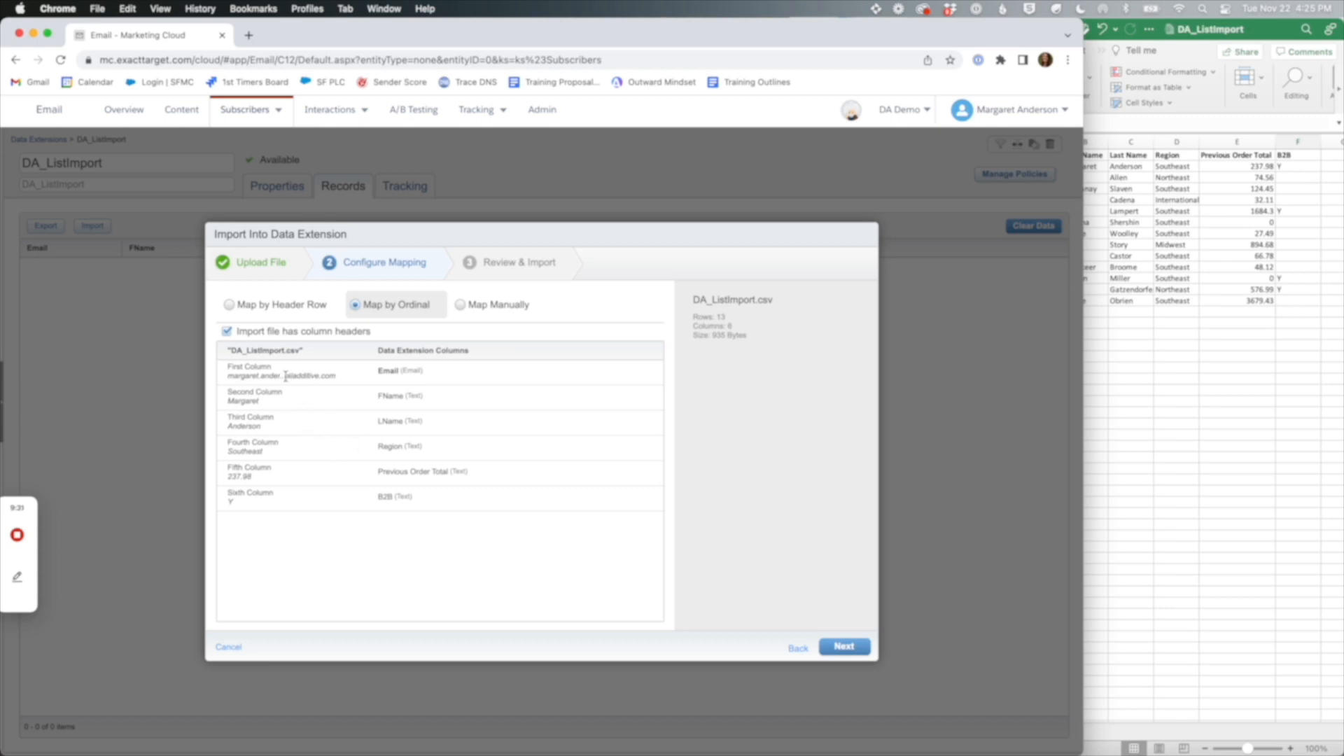
click(1139, 378)
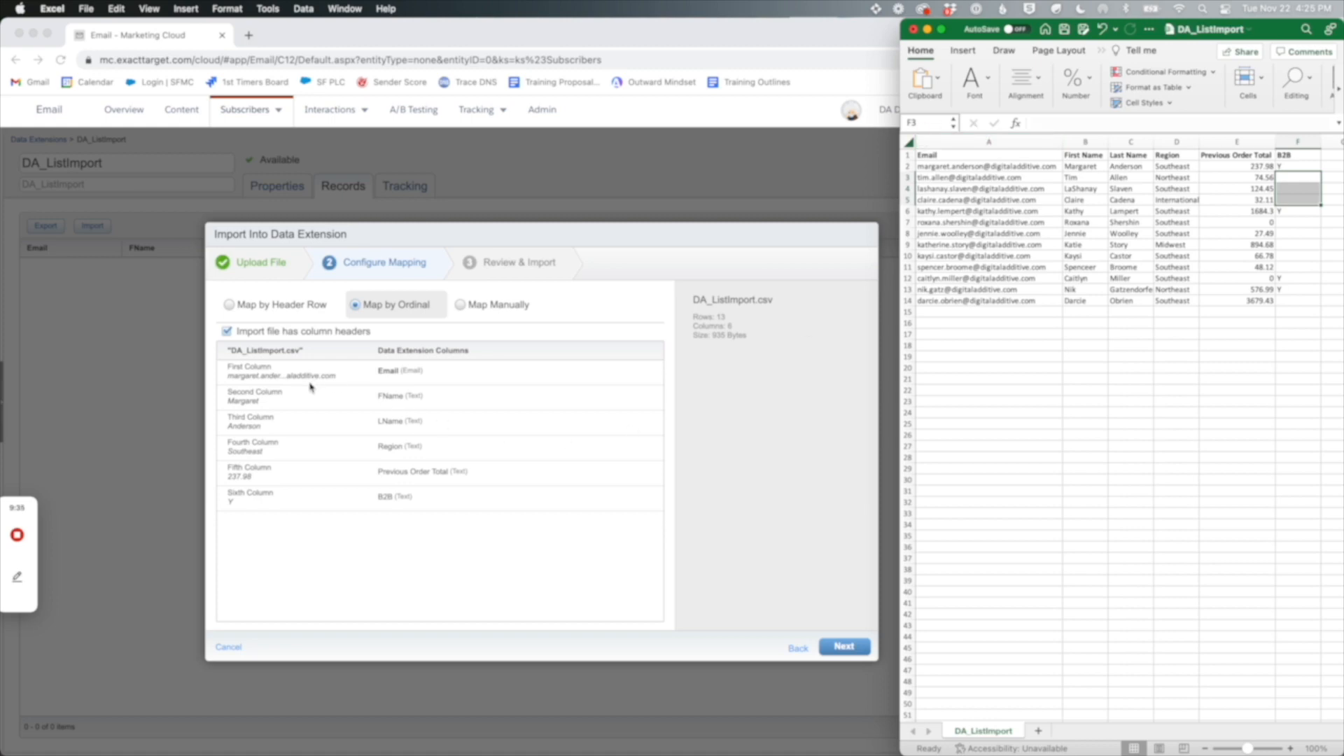
click(249, 378)
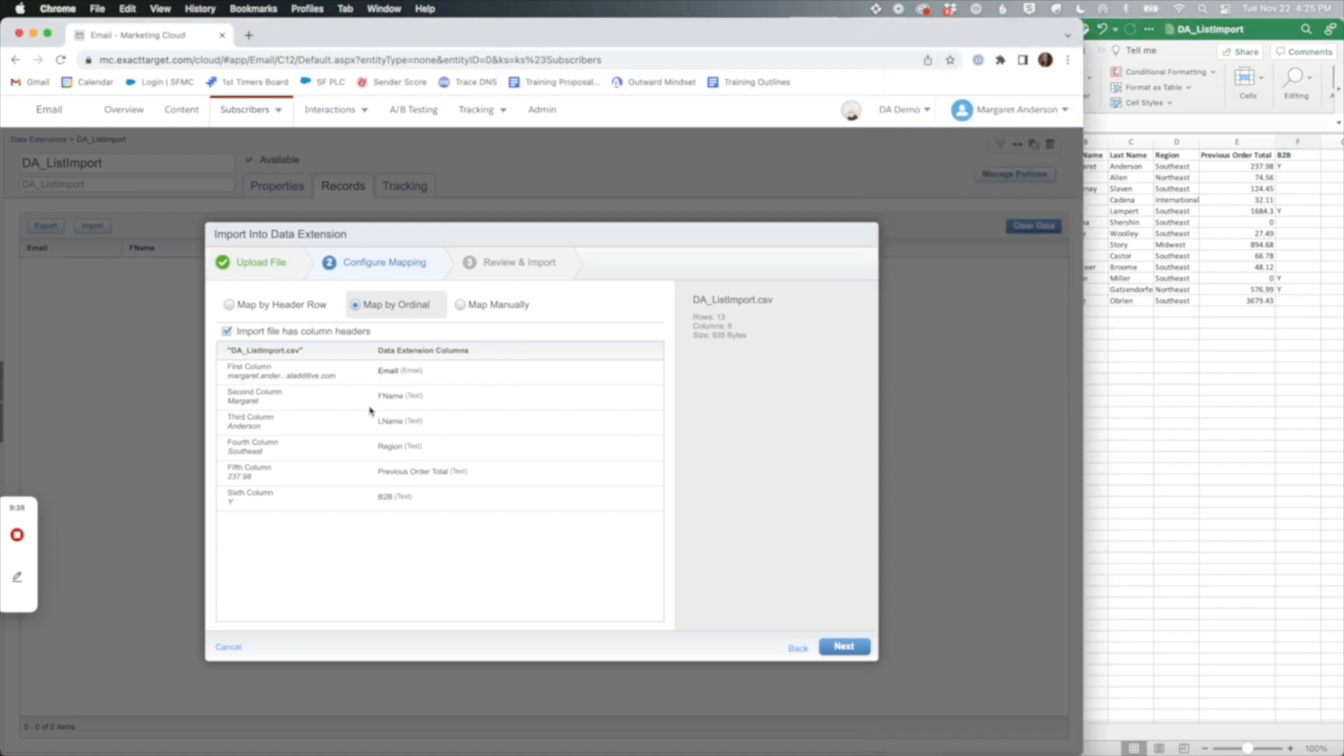
click(1164, 339)
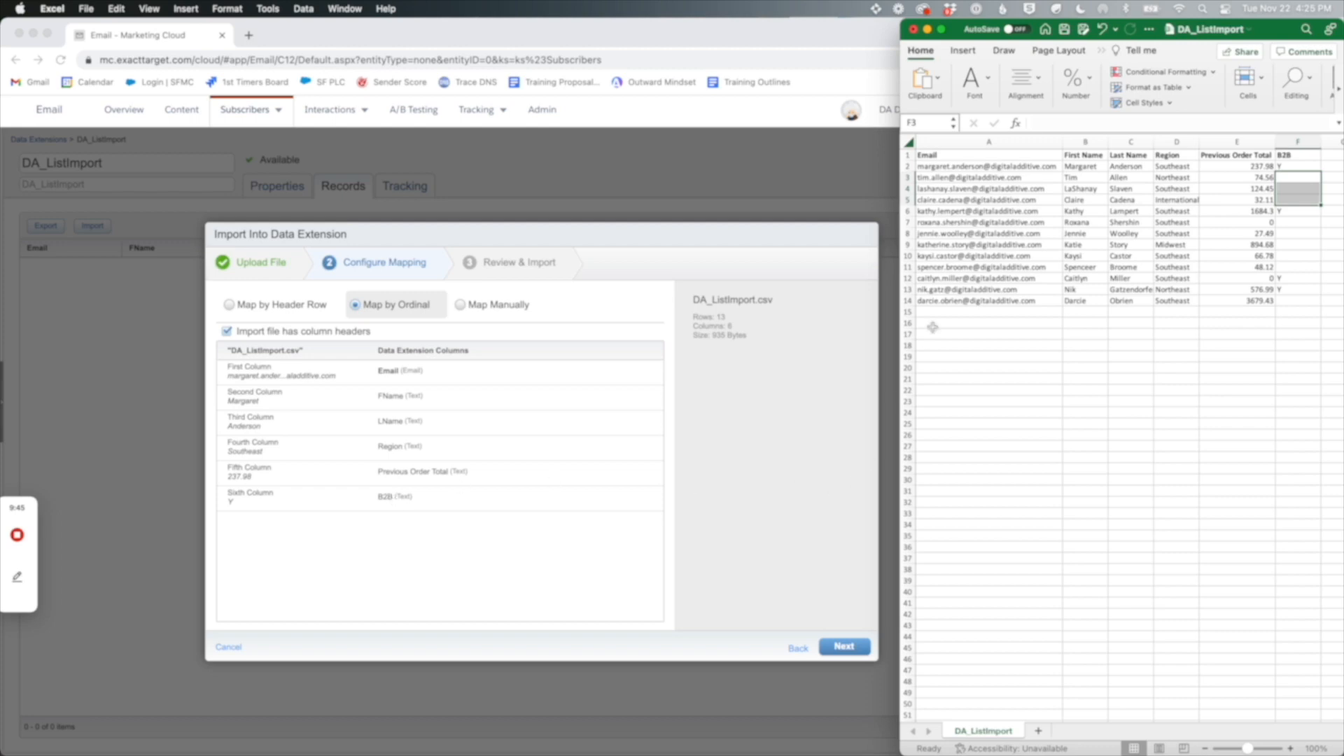
- Switch the import to manual mapping and assign the First Name column to FName and the Last Name column to LName
click(401, 498)
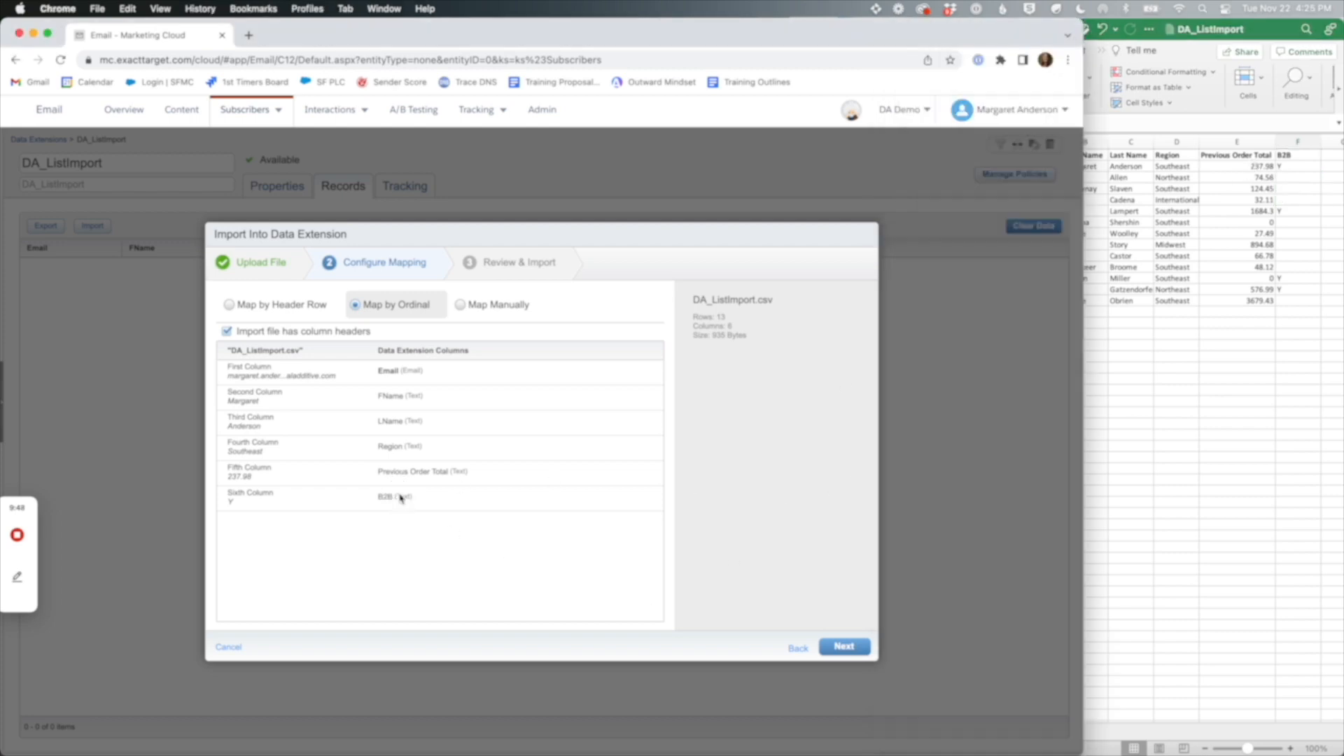
click(461, 306)
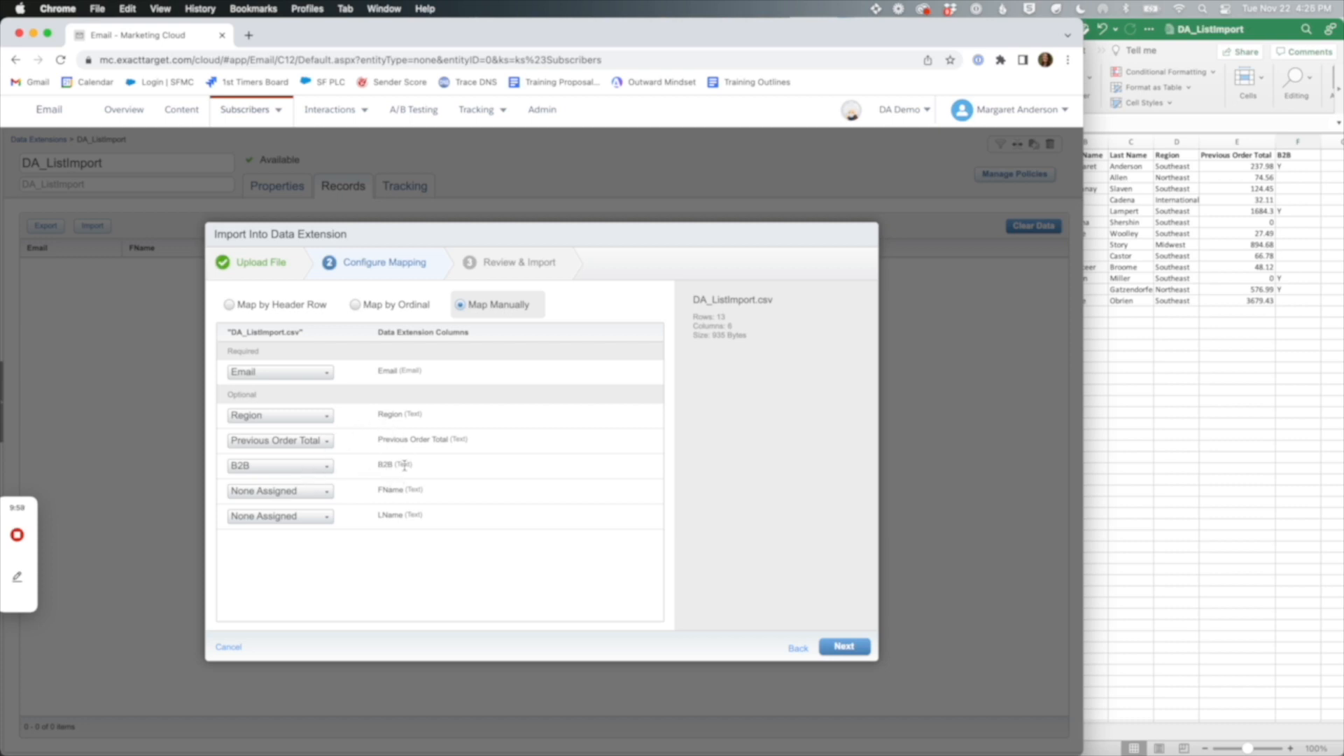
click(321, 502)
click(320, 500)
click(266, 545)
click(278, 518)
click(264, 550)
- Proceed to the import review, run the import into DA_ListImport and close the import window
click(843, 646)
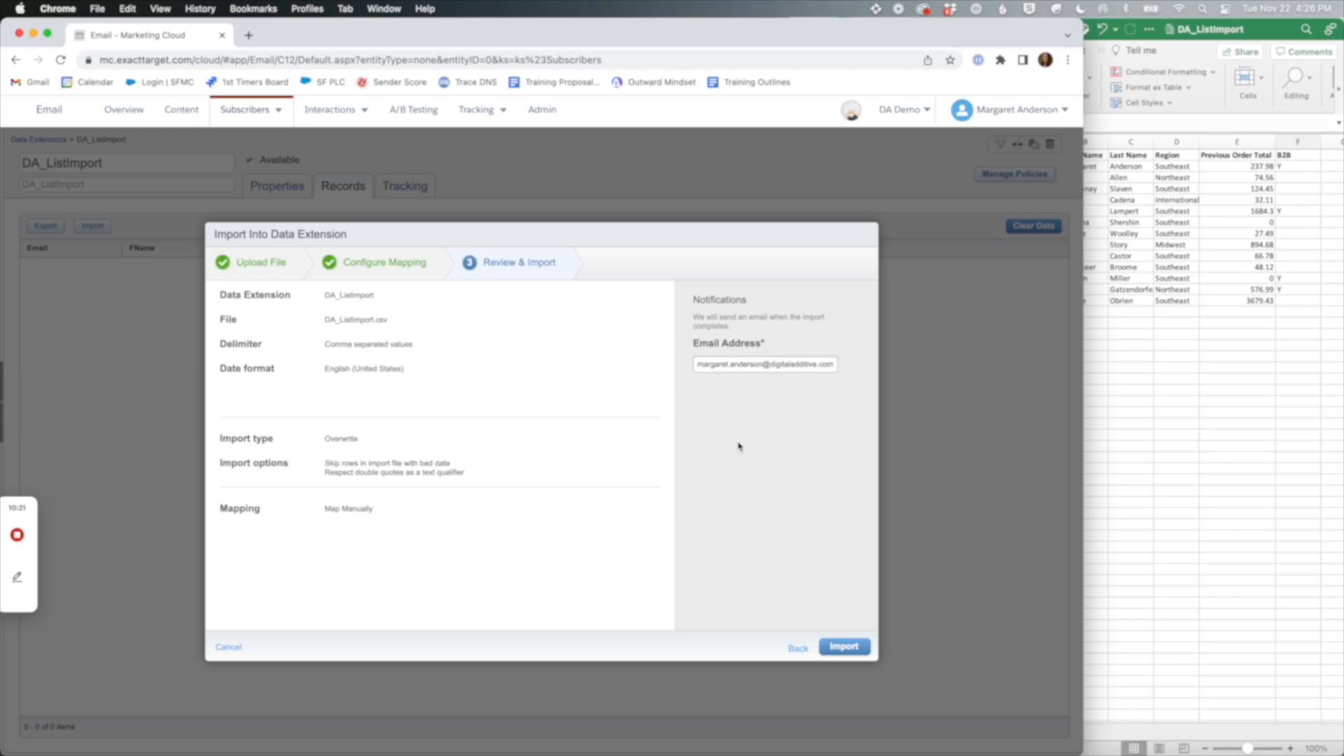
click(843, 642)
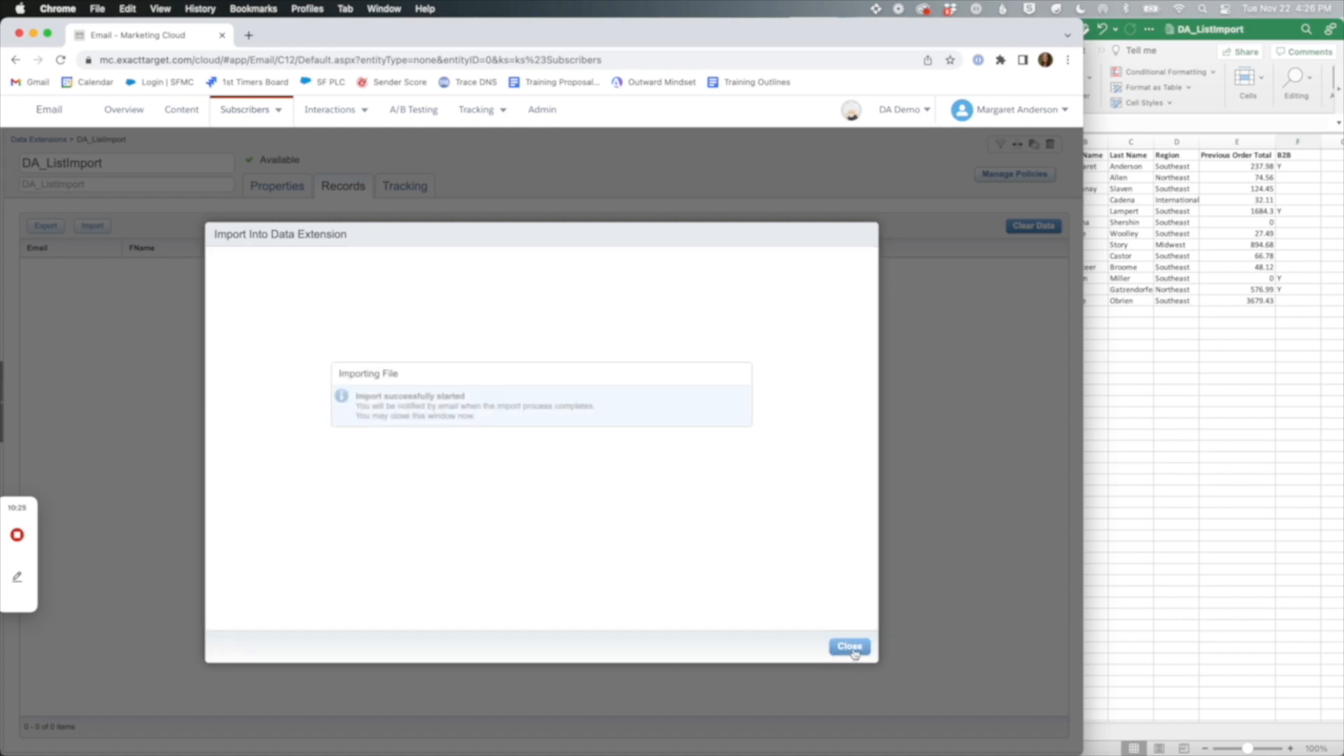
click(851, 649)
- Open the records of the DA_ListImport data extension to check the imported rows
mouse_move(18, 619)
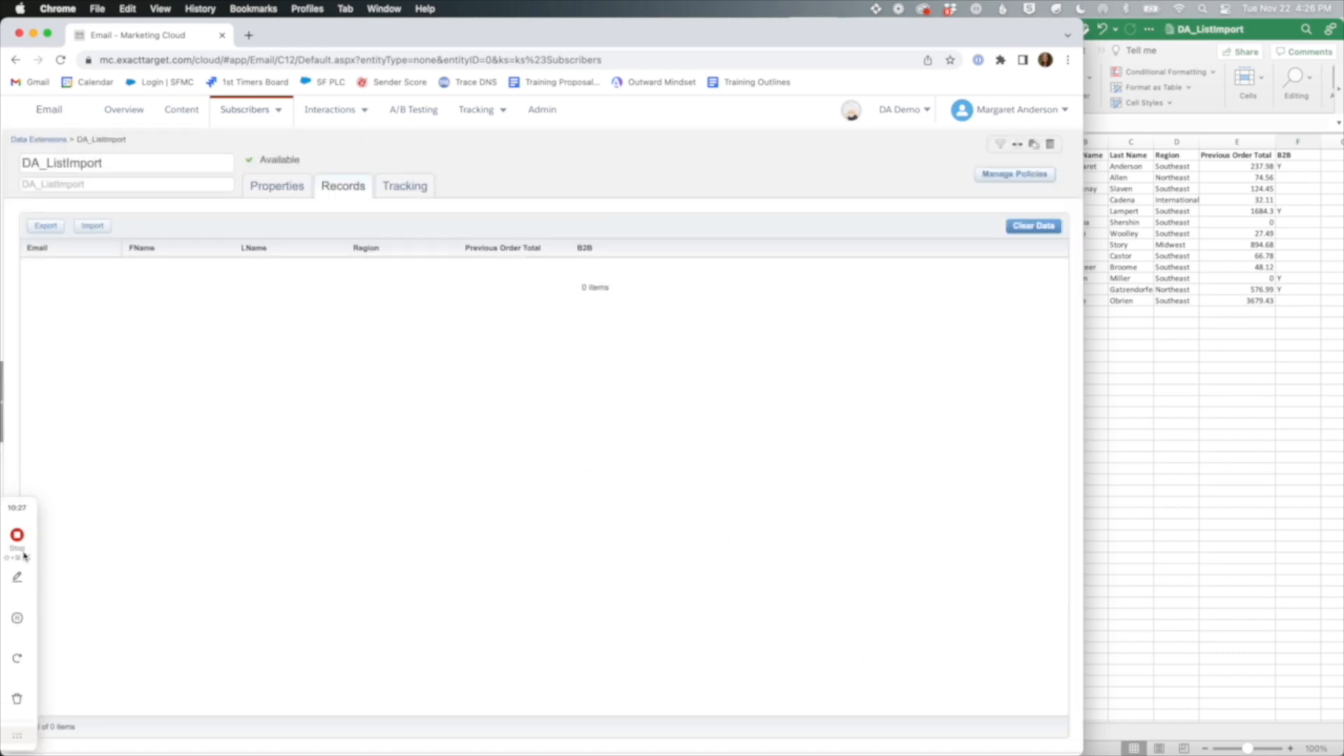
click(18, 618)
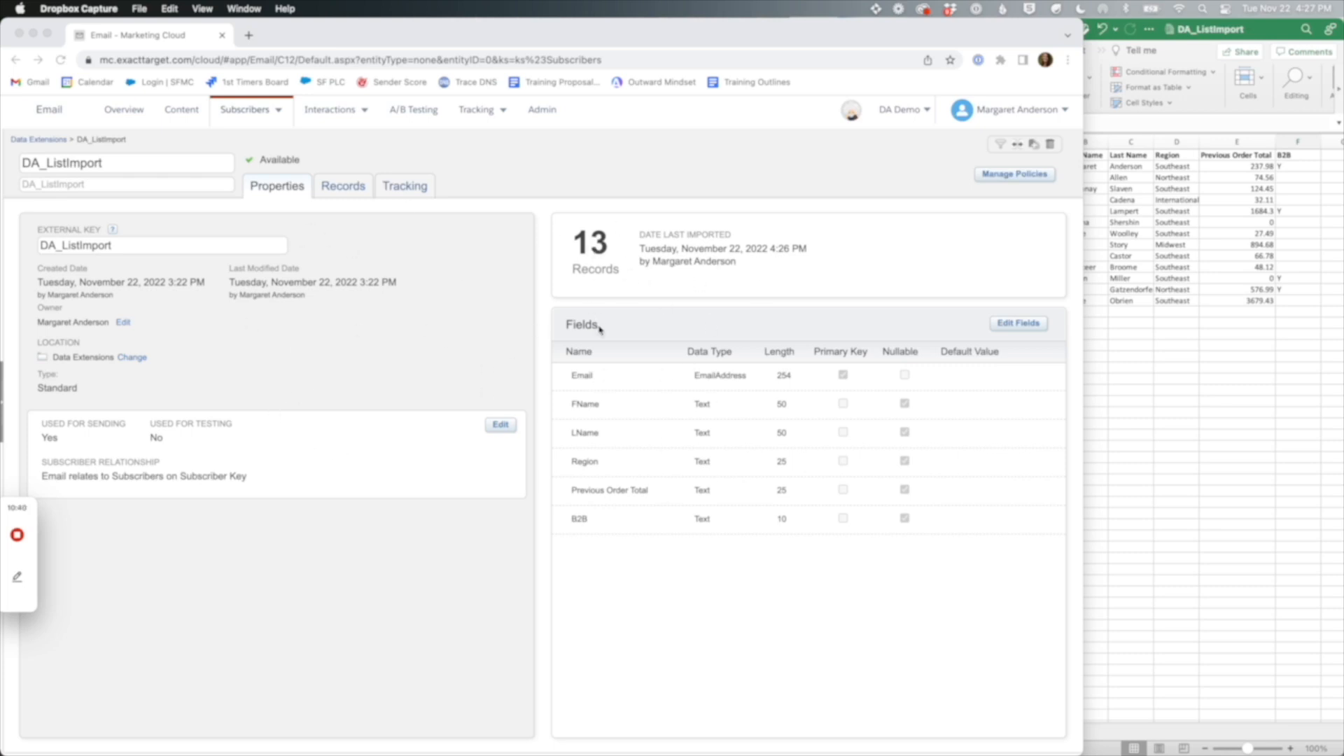
click(343, 188)
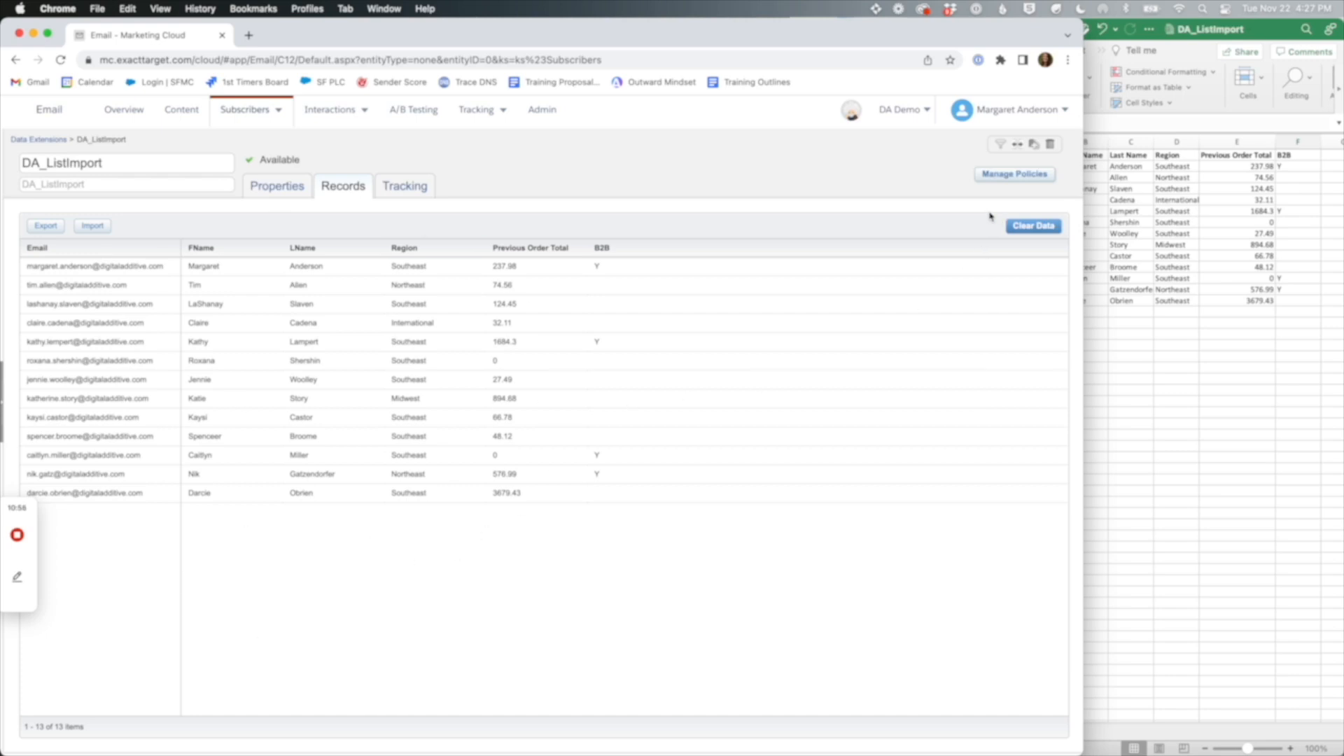
click(18, 622)
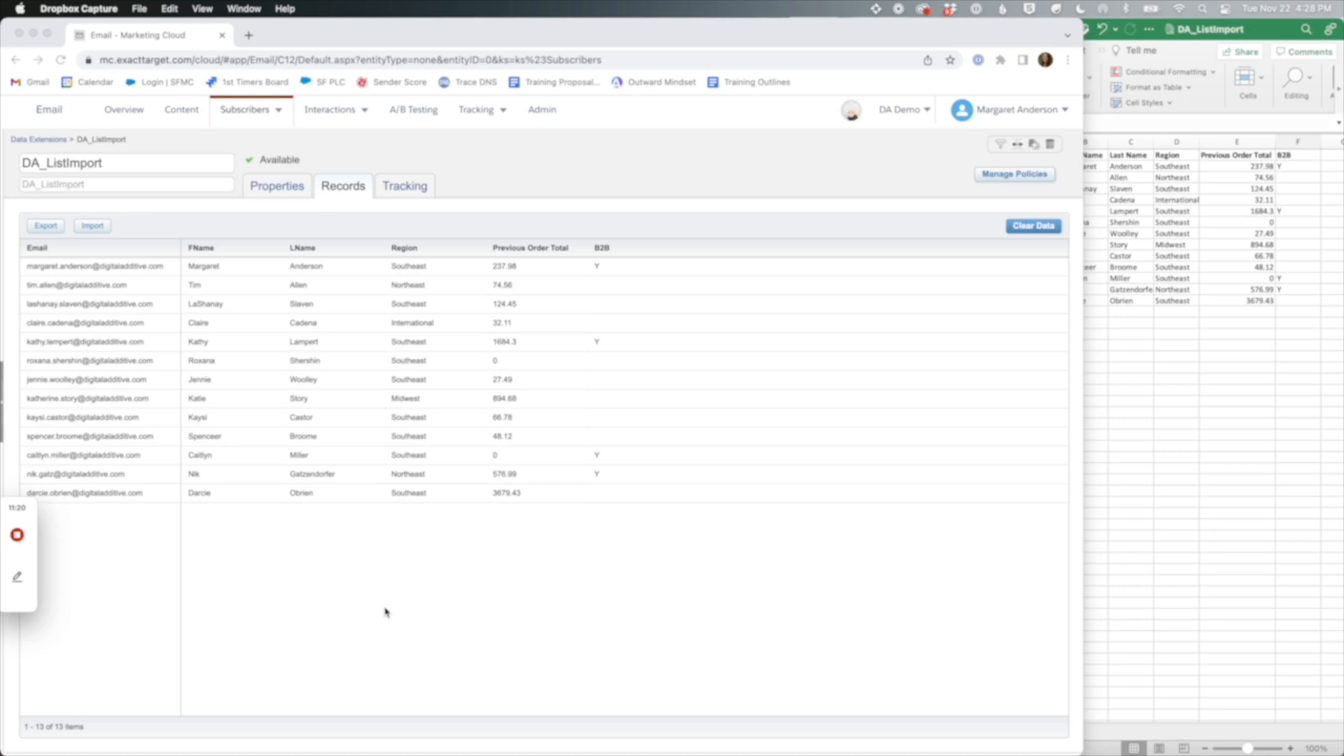
- Start a filtered data extension from DA_ListImport with the condition Region is equal to Southeast
click(998, 149)
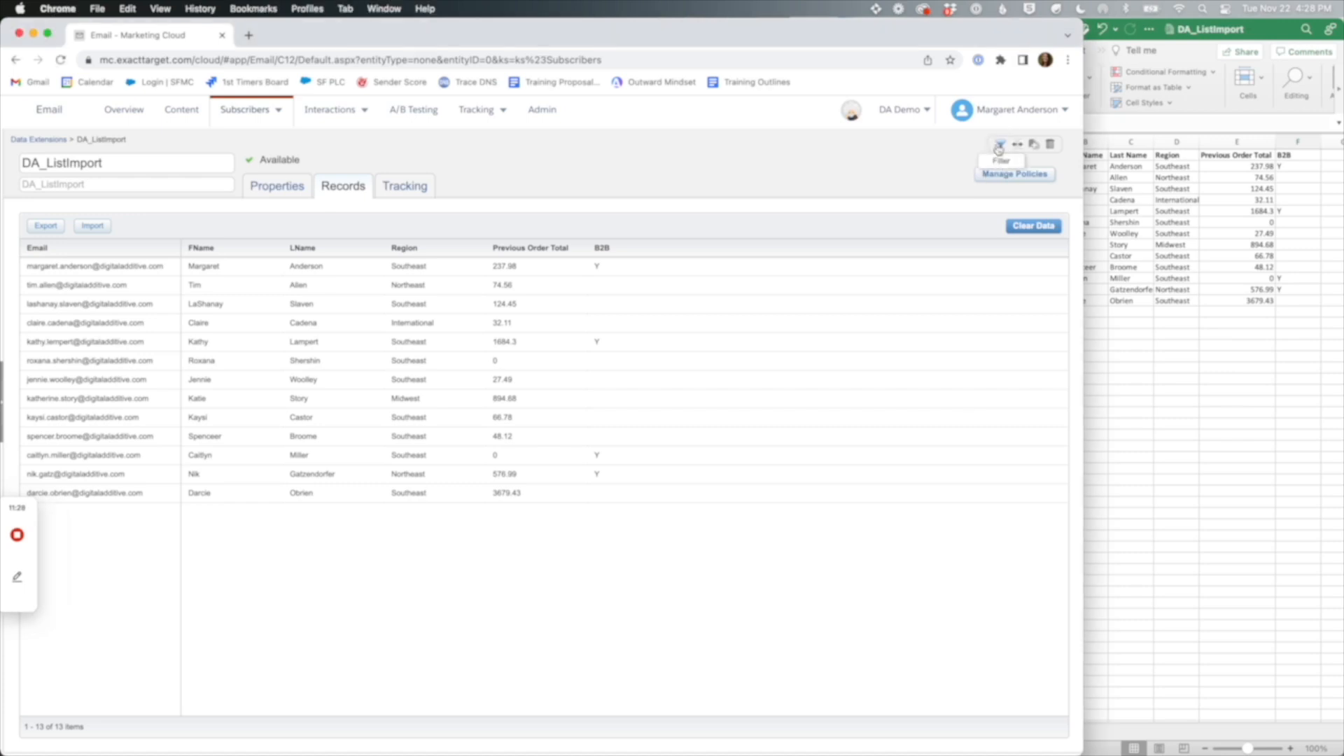
click(999, 146)
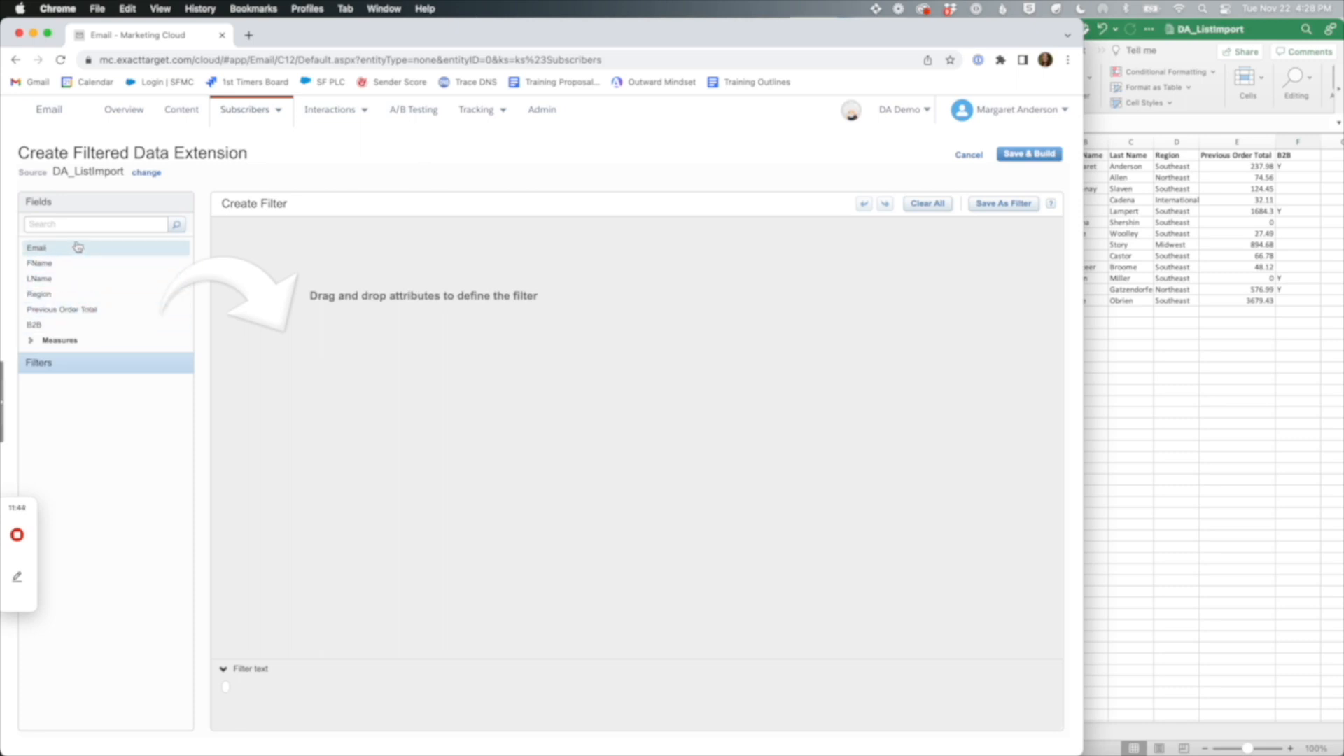
drag(62, 294, 375, 269)
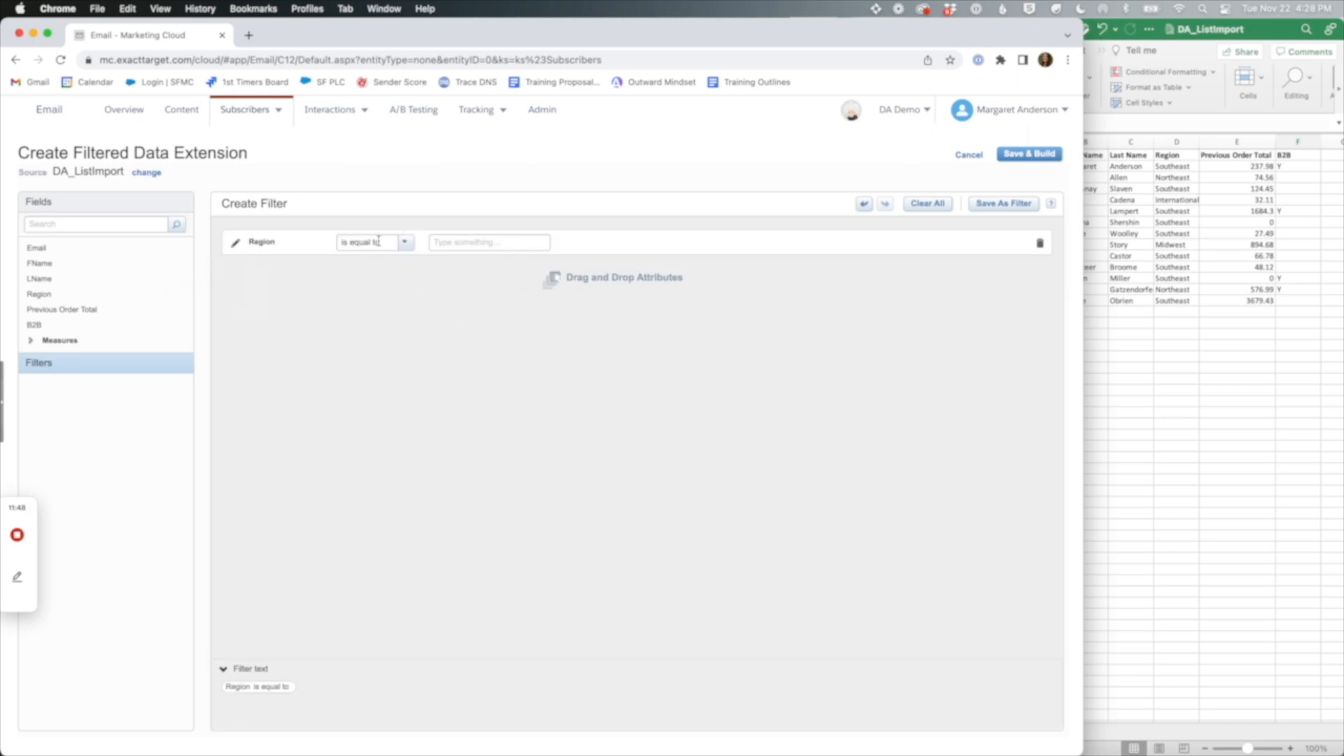
click(483, 242)
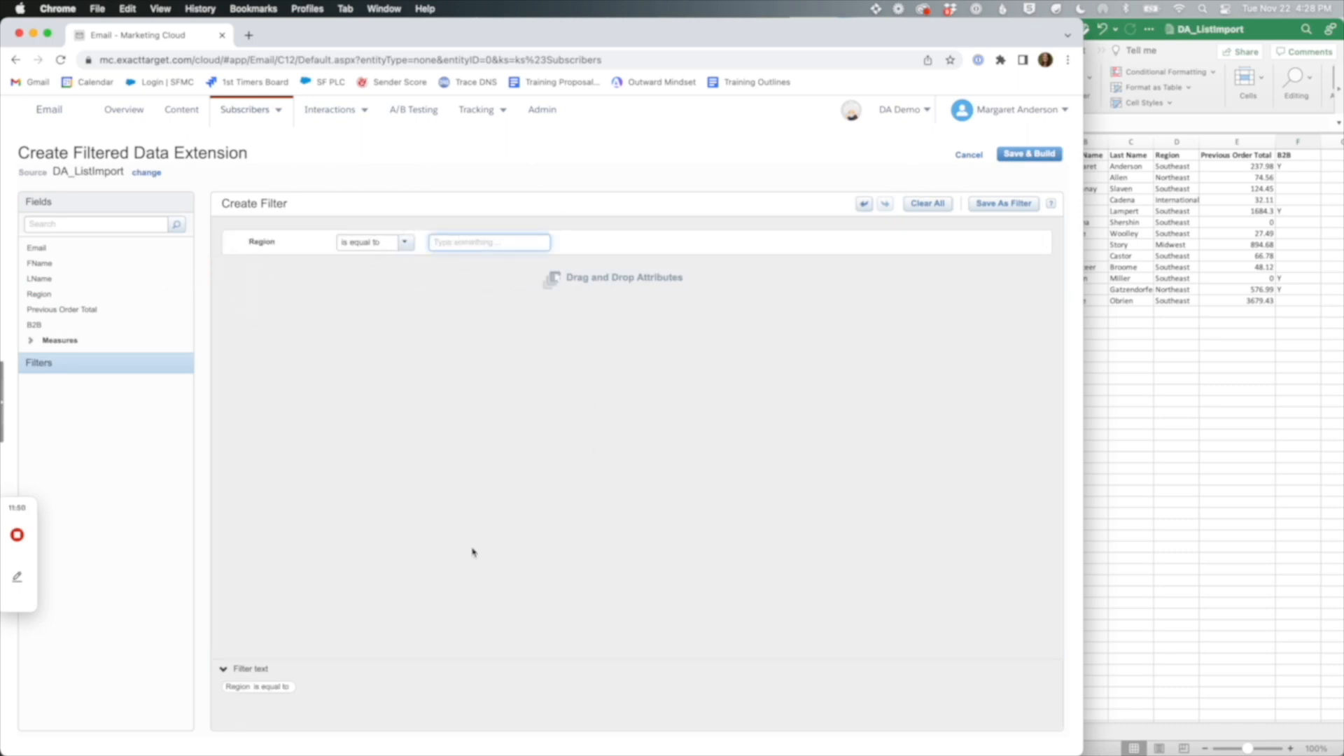
text(Southeastt)
click(405, 242)
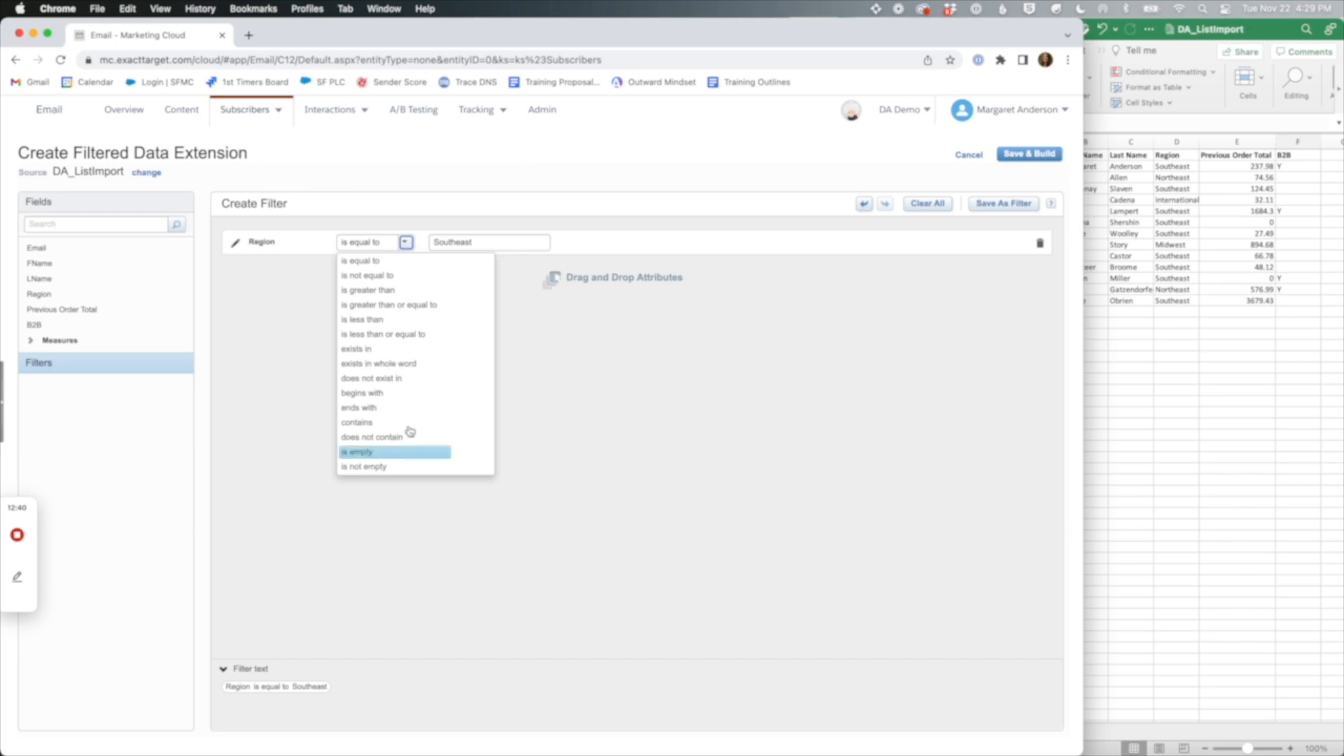
click(550, 351)
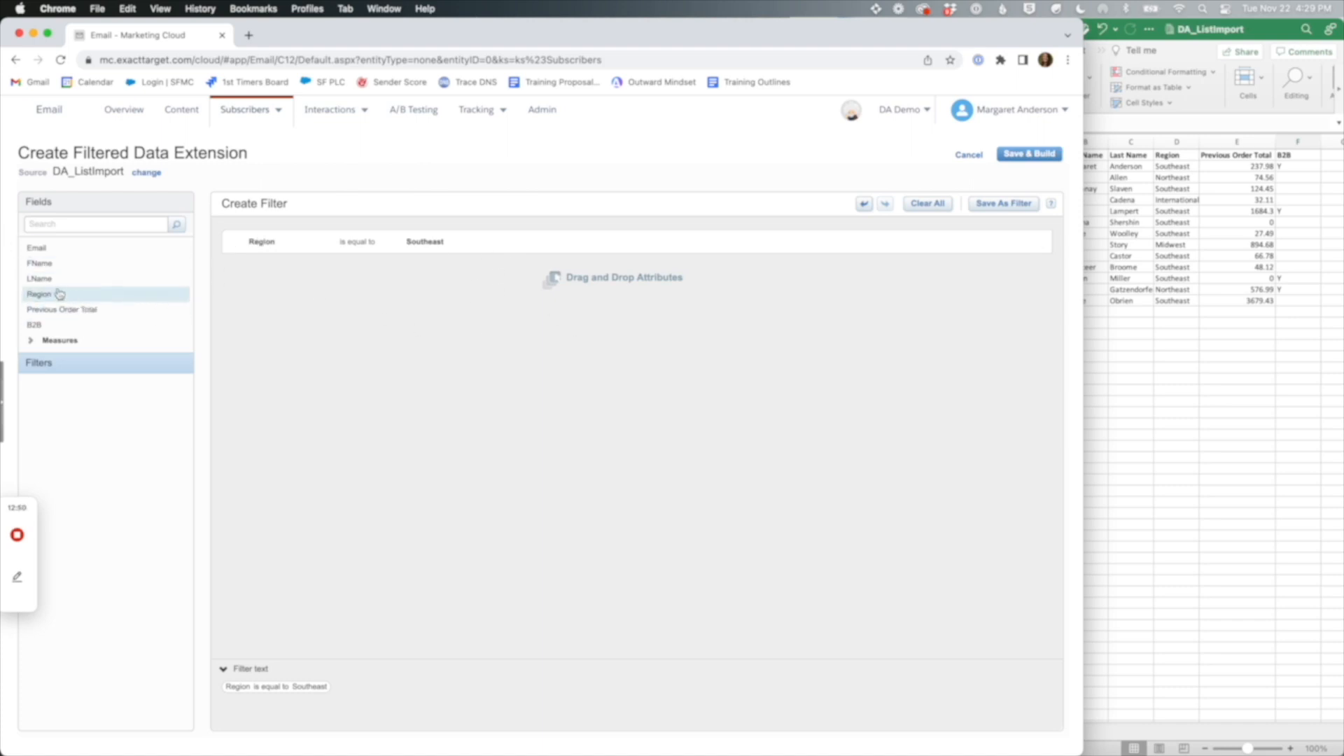
- Add the condition Region is equal to Northeast and join the two Region conditions with OR
drag(59, 294, 483, 302)
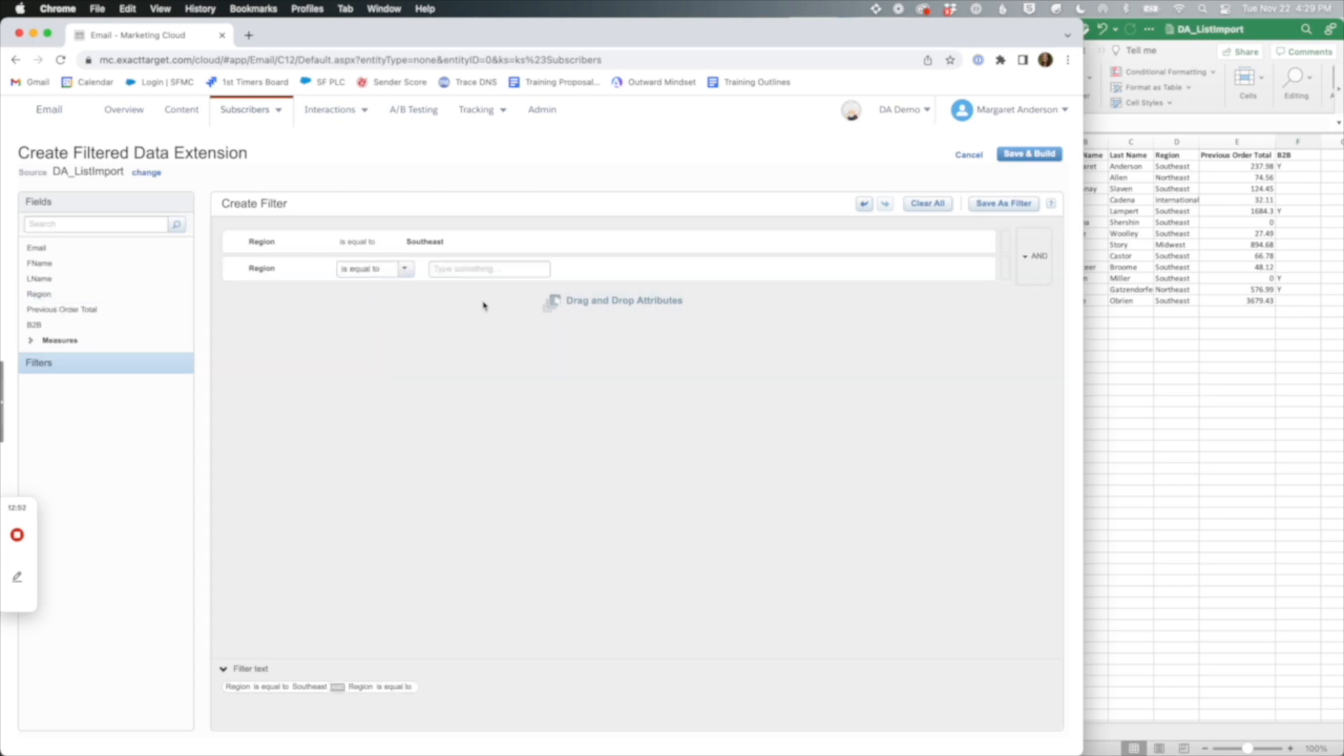
click(406, 271)
click(364, 285)
click(442, 269)
text(Northeast)
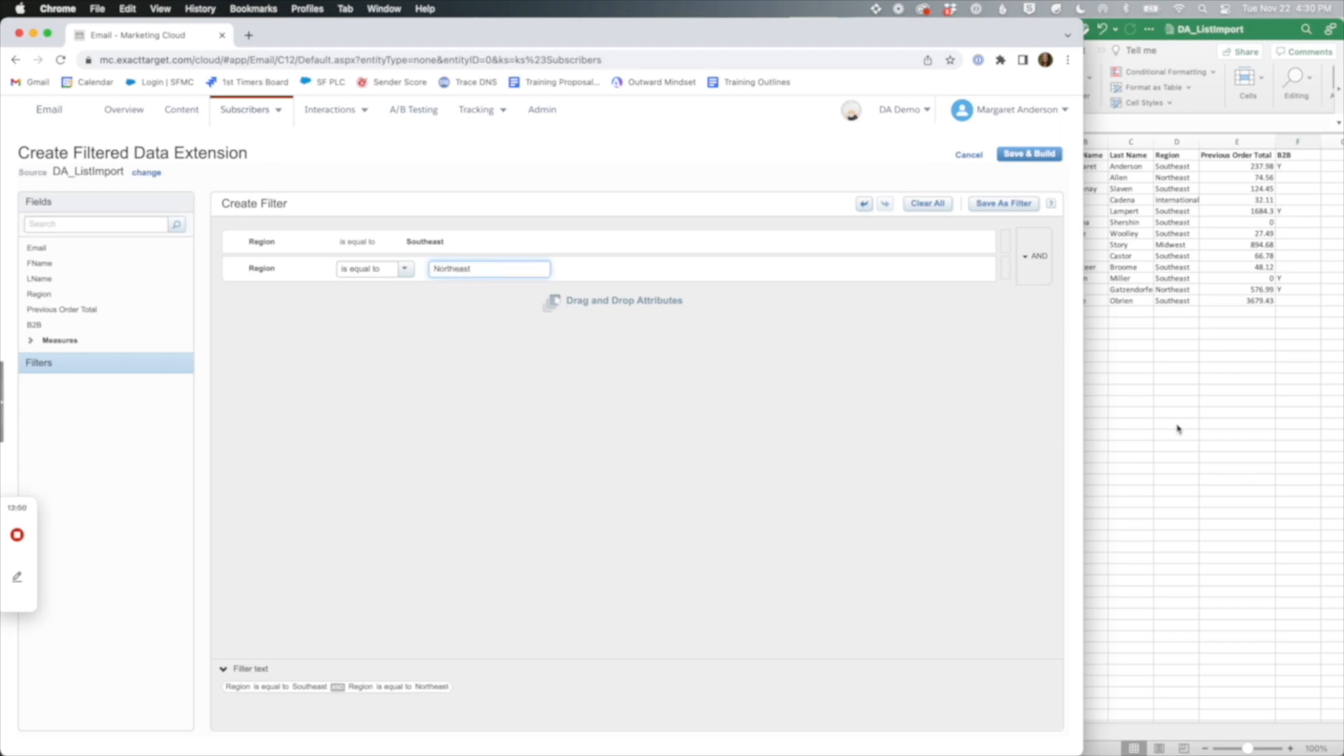
click(964, 302)
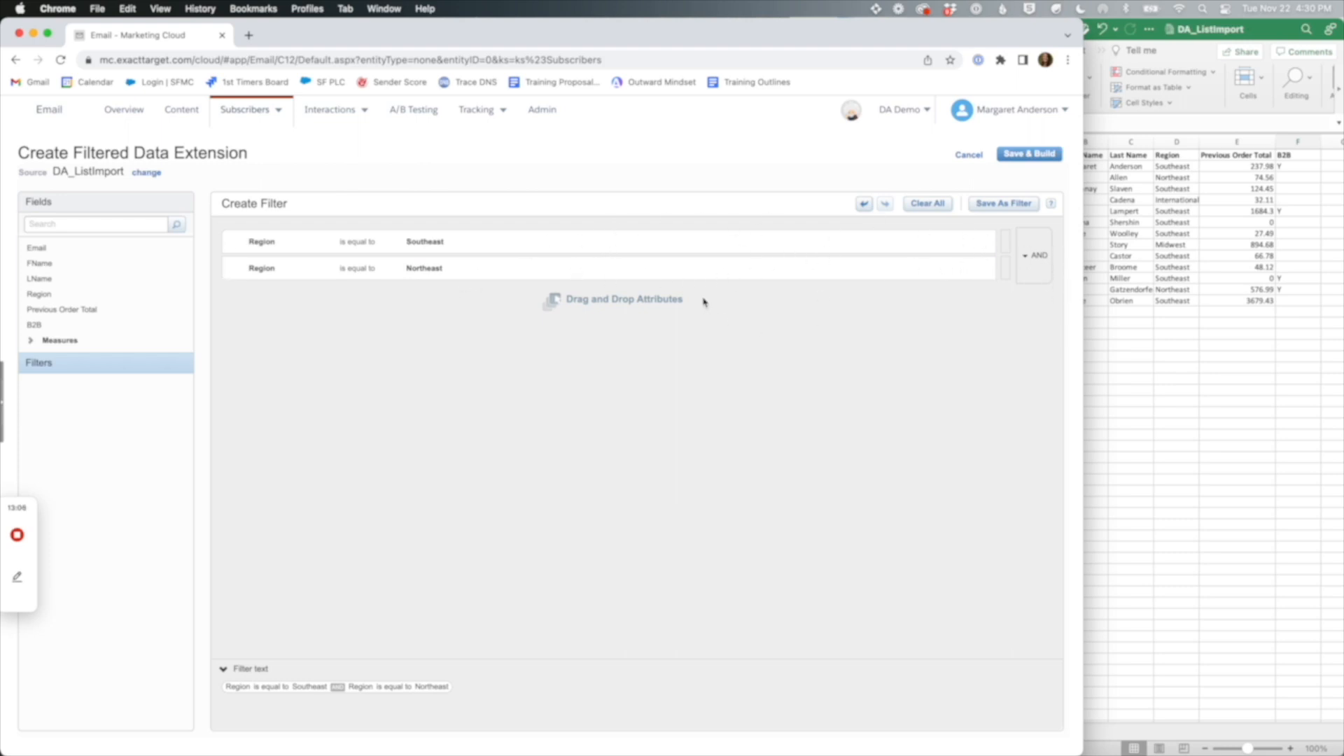
click(1048, 265)
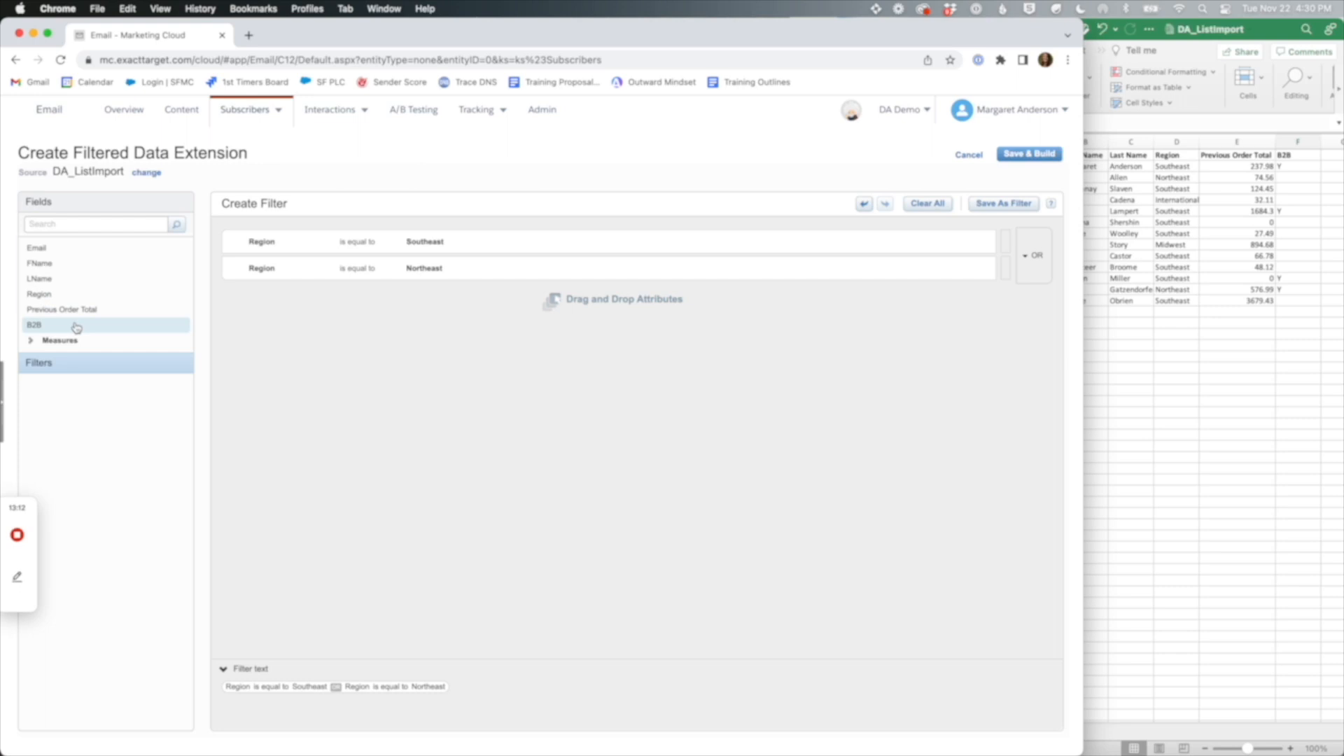
- Try a filter condition of B2B is equal to Y and remove it again
drag(54, 331, 306, 320)
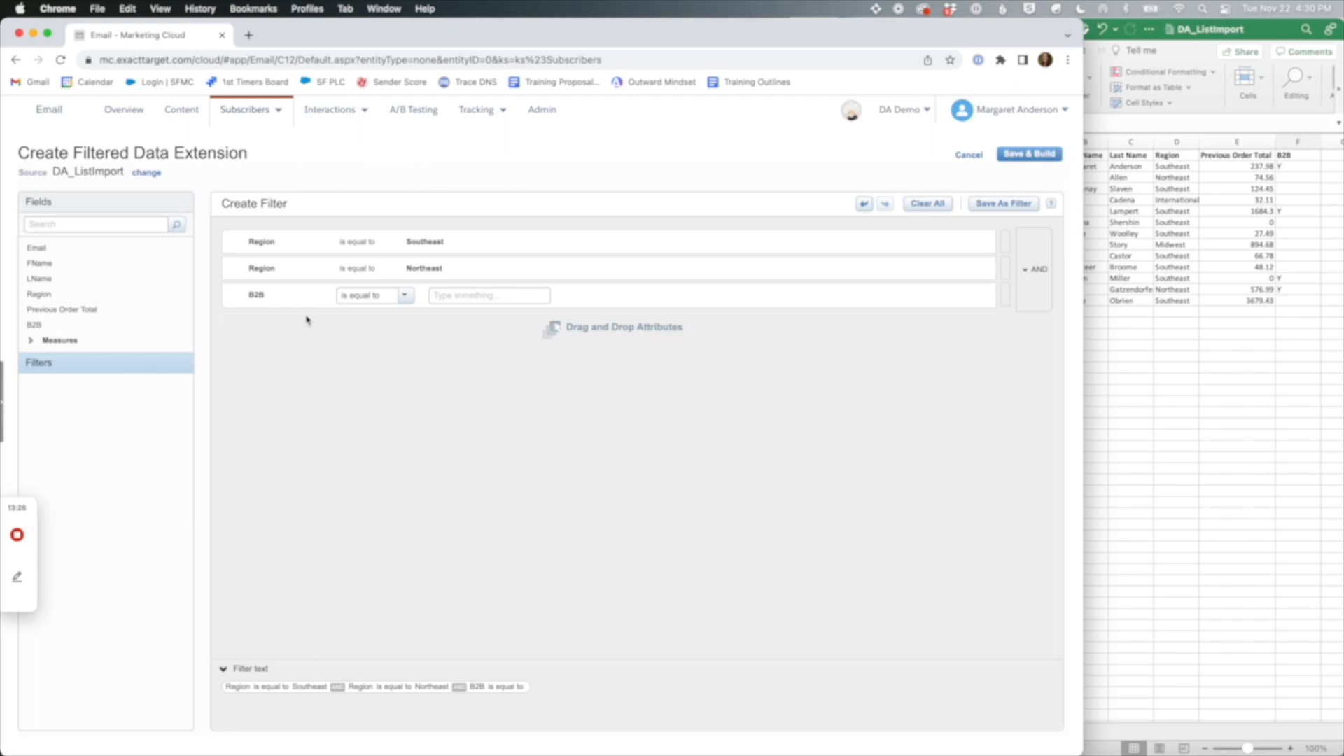
click(445, 295)
text(Y)
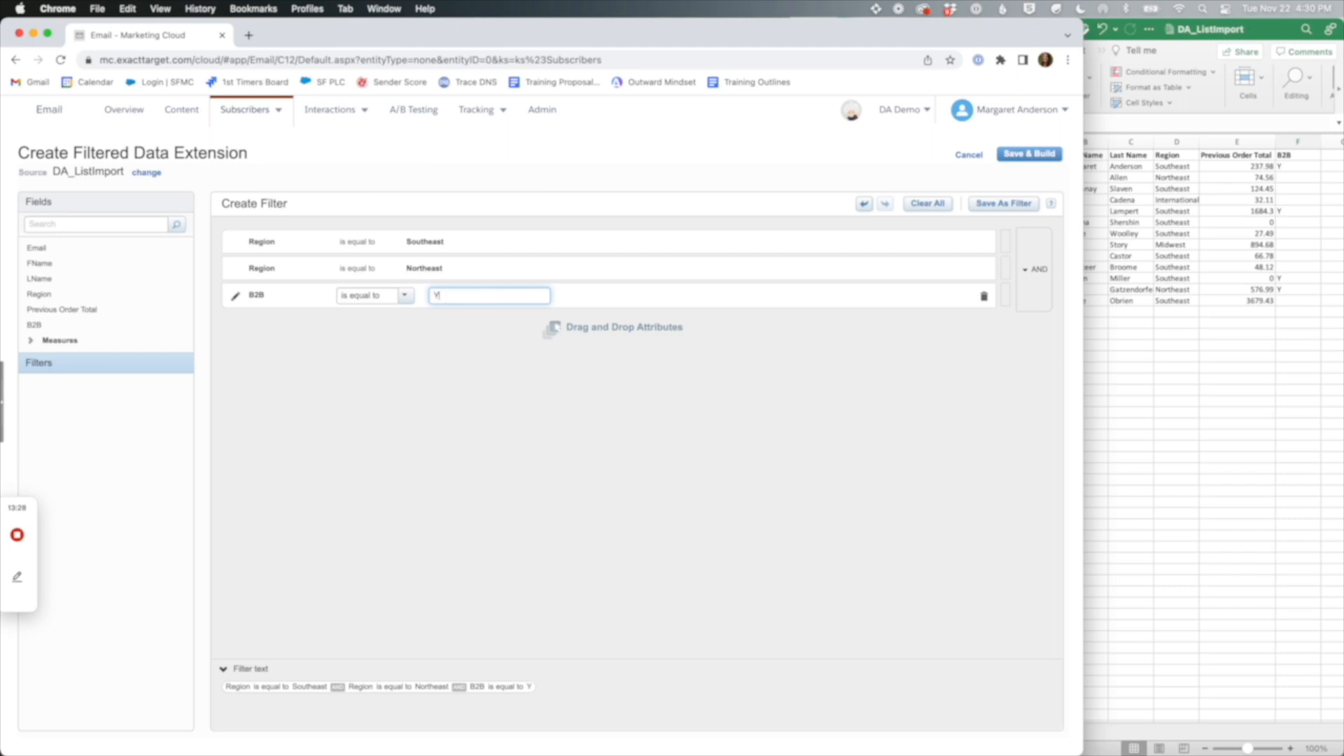
click(444, 372)
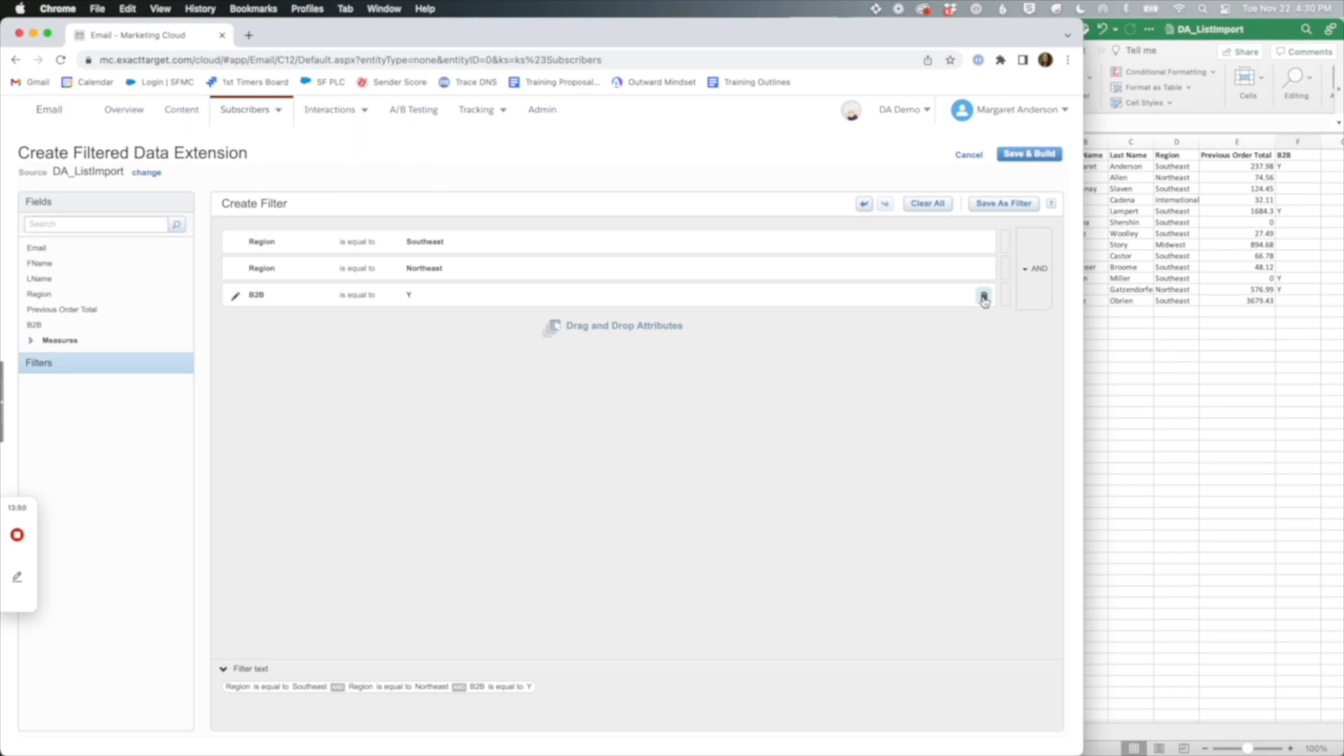
click(984, 298)
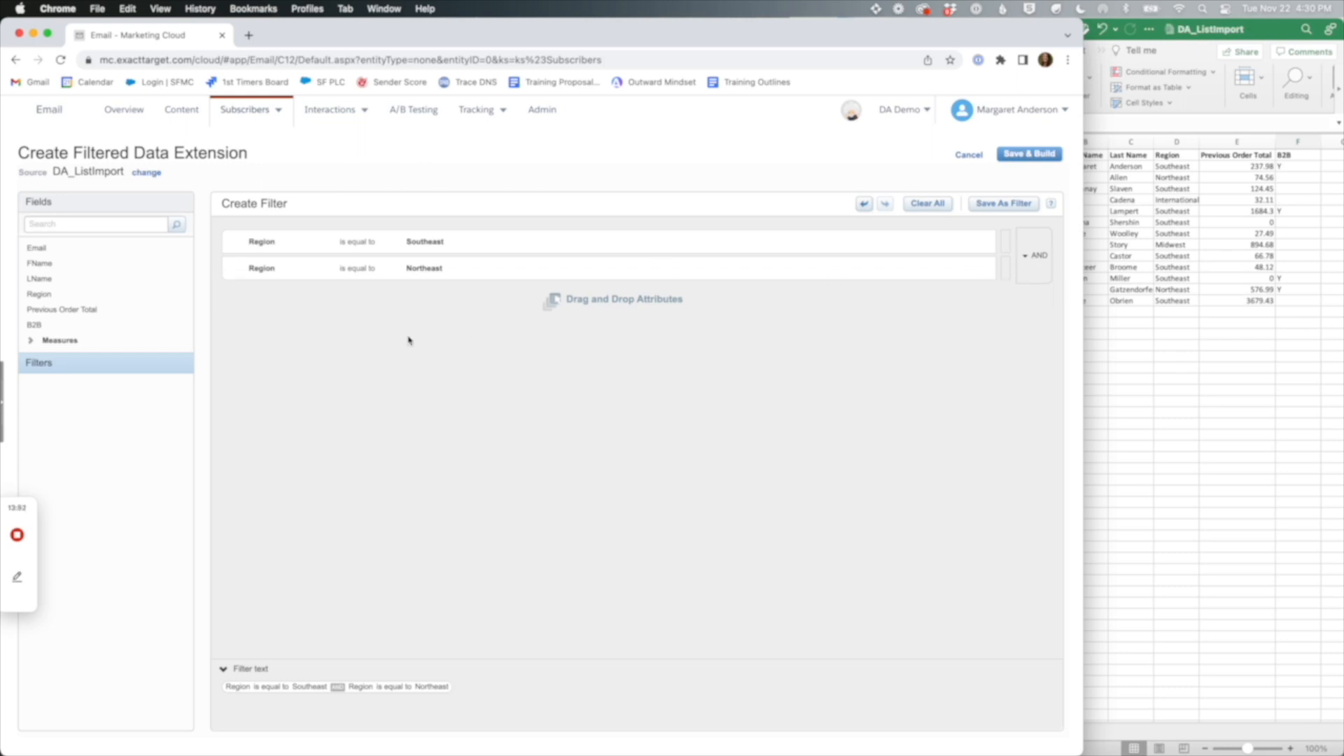
- Try a filter condition of B2B is not empty and delete that condition
drag(35, 325, 372, 324)
click(405, 297)
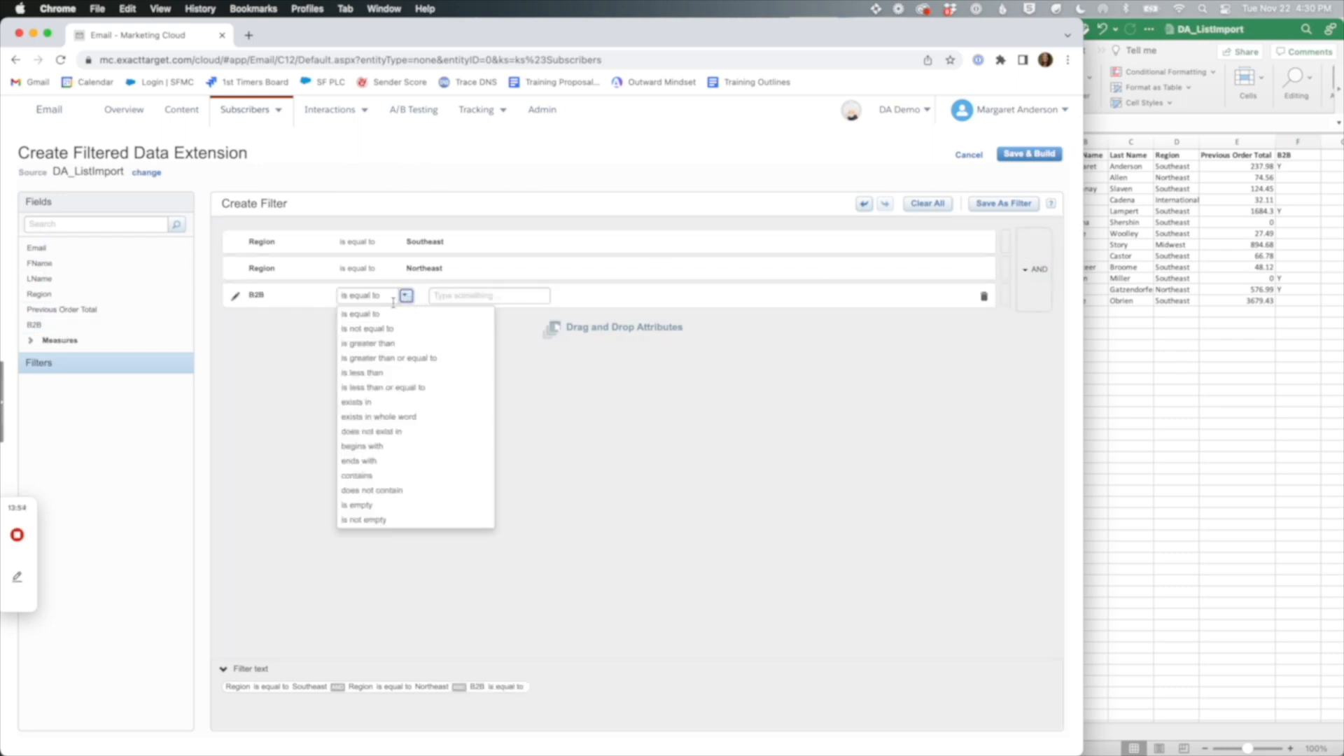
click(388, 520)
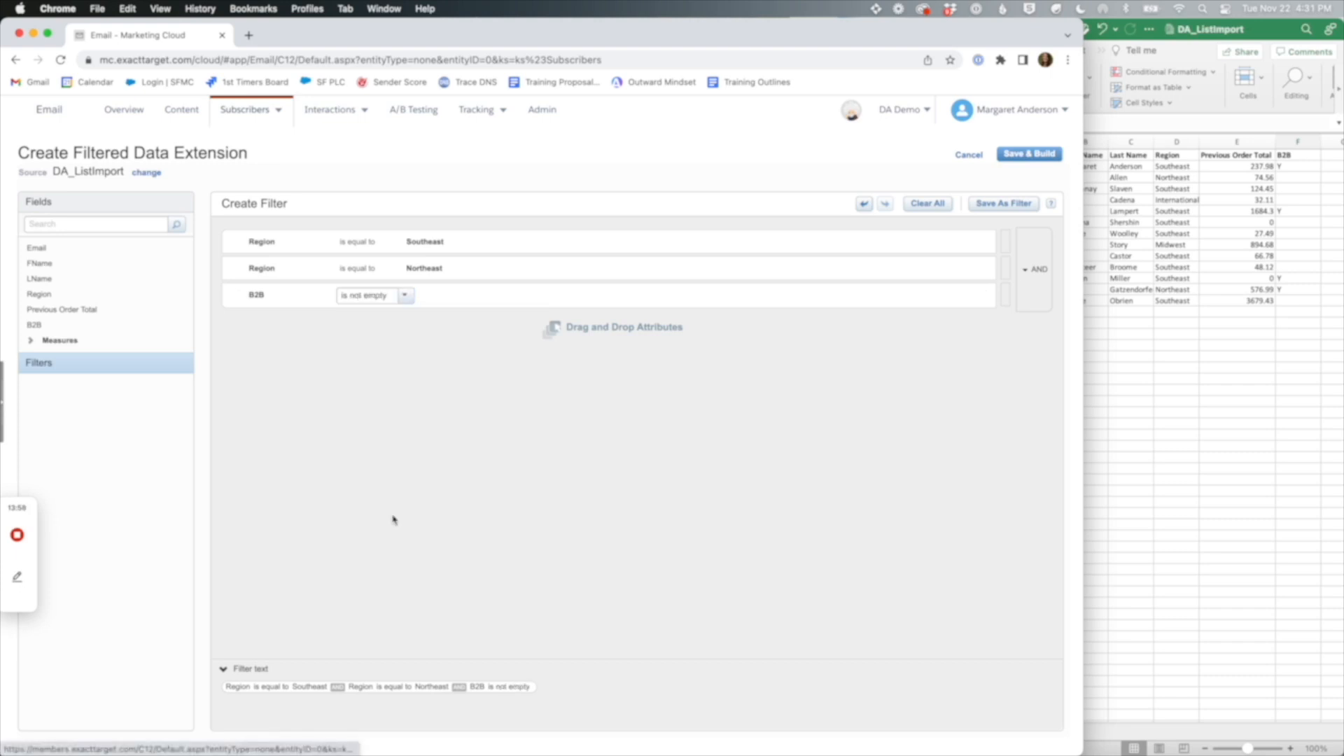
click(350, 363)
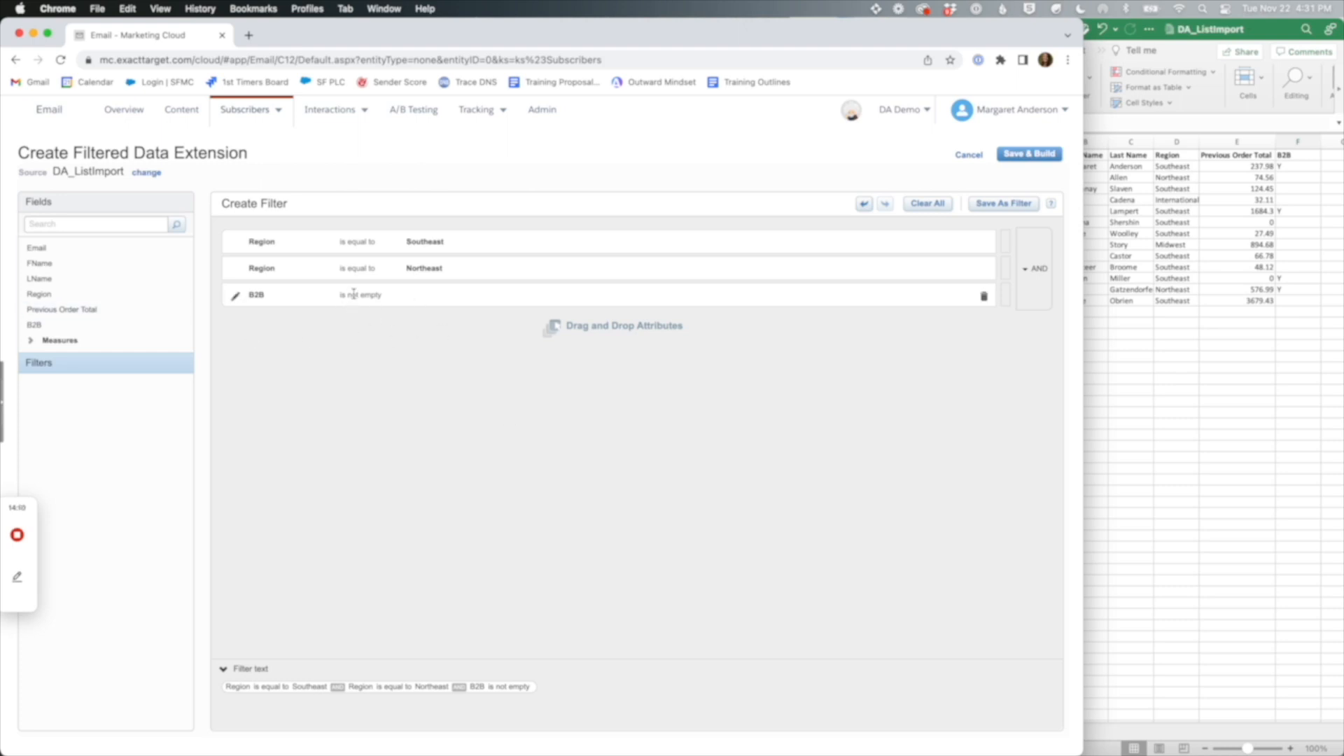
click(984, 297)
- Add the condition B2B is not equal to Y and group the two Region conditions with OR
drag(31, 325, 334, 333)
click(406, 296)
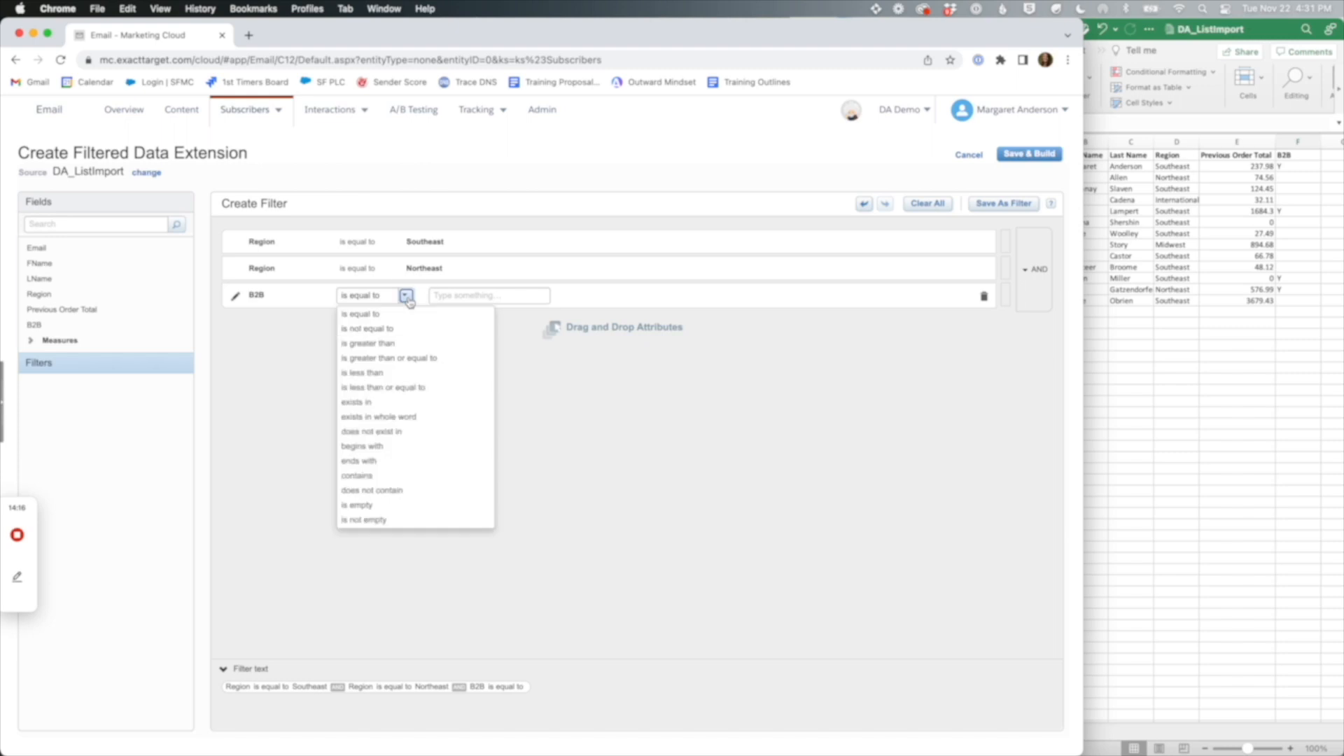
click(371, 328)
click(469, 297)
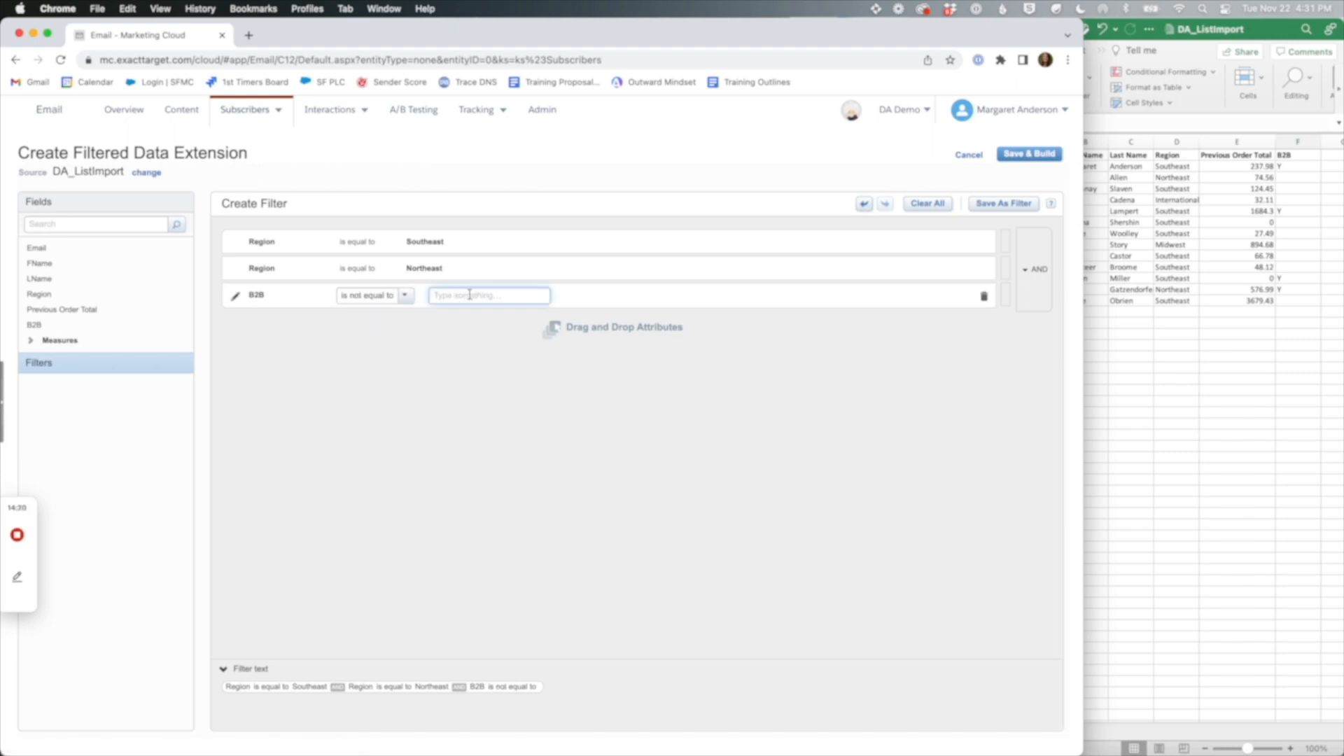
text(Y)
click(381, 327)
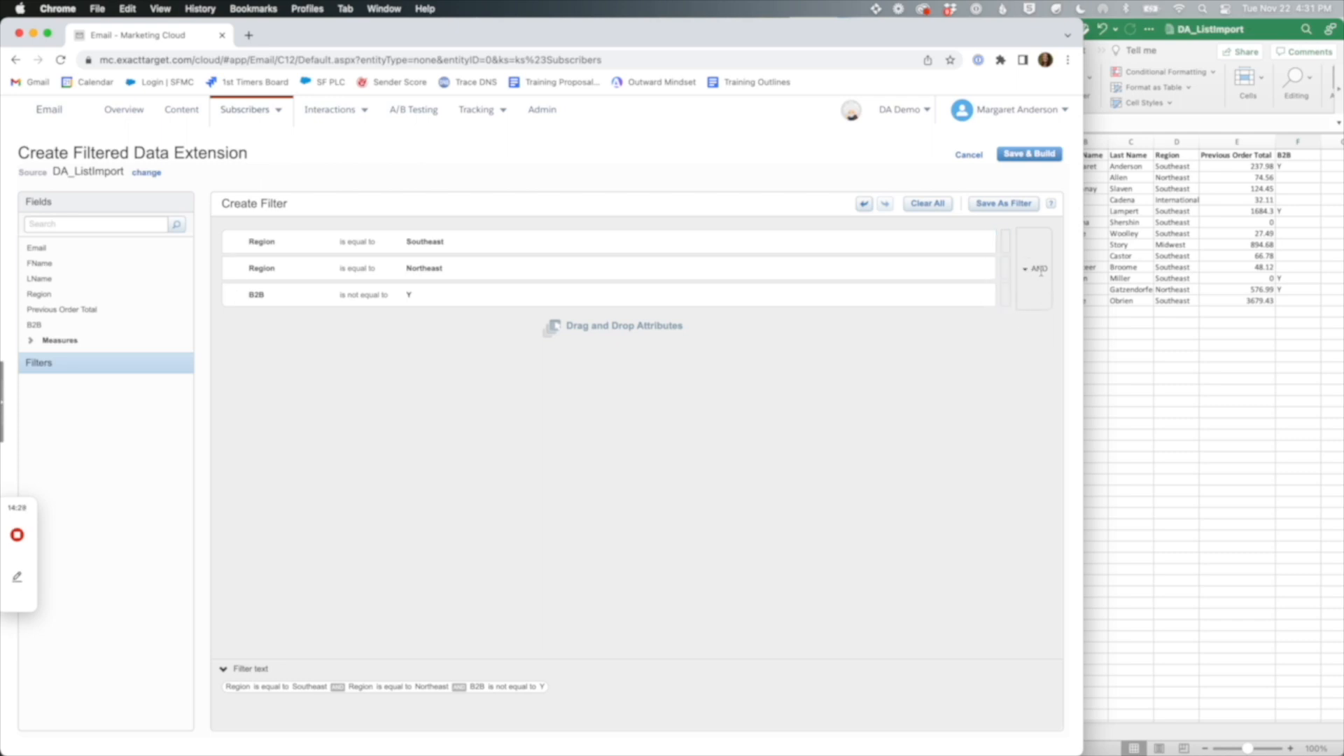
click(1005, 258)
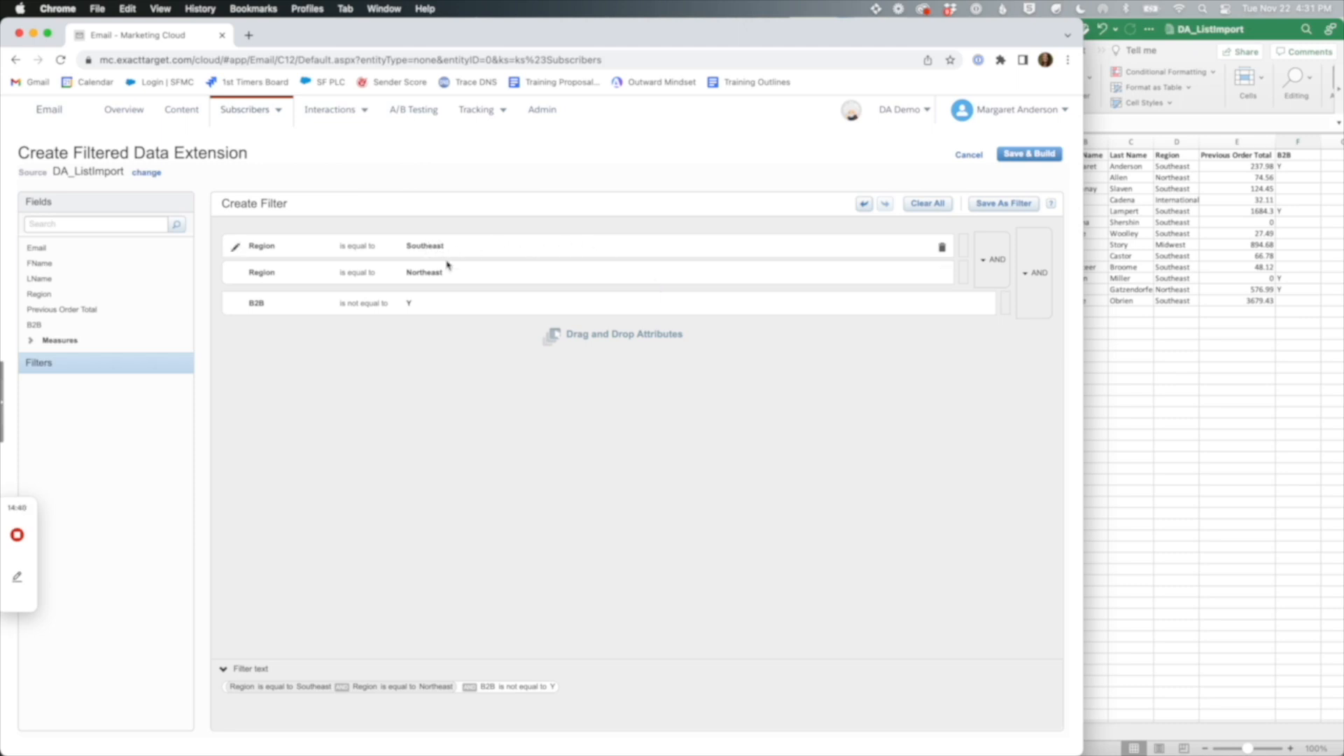
click(995, 257)
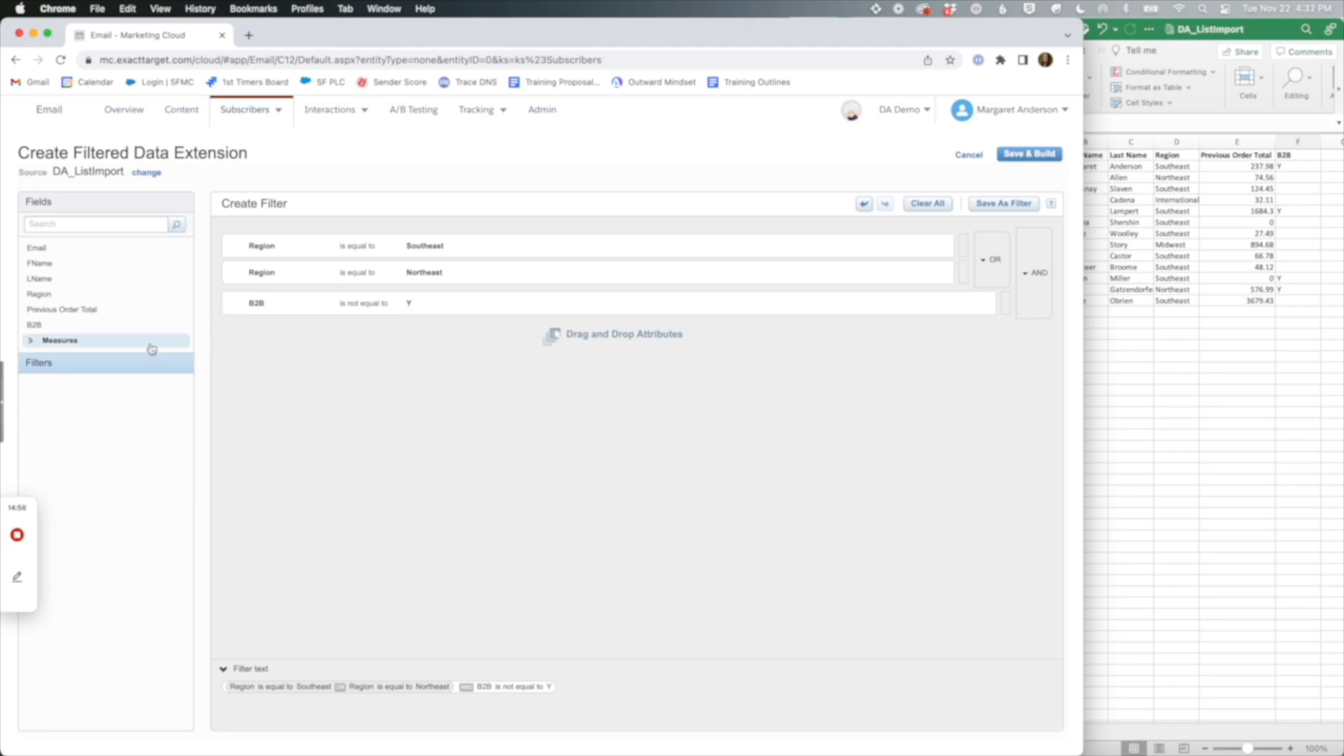
- Add the filter condition Previous Order Total is greater than 500
drag(74, 310, 280, 341)
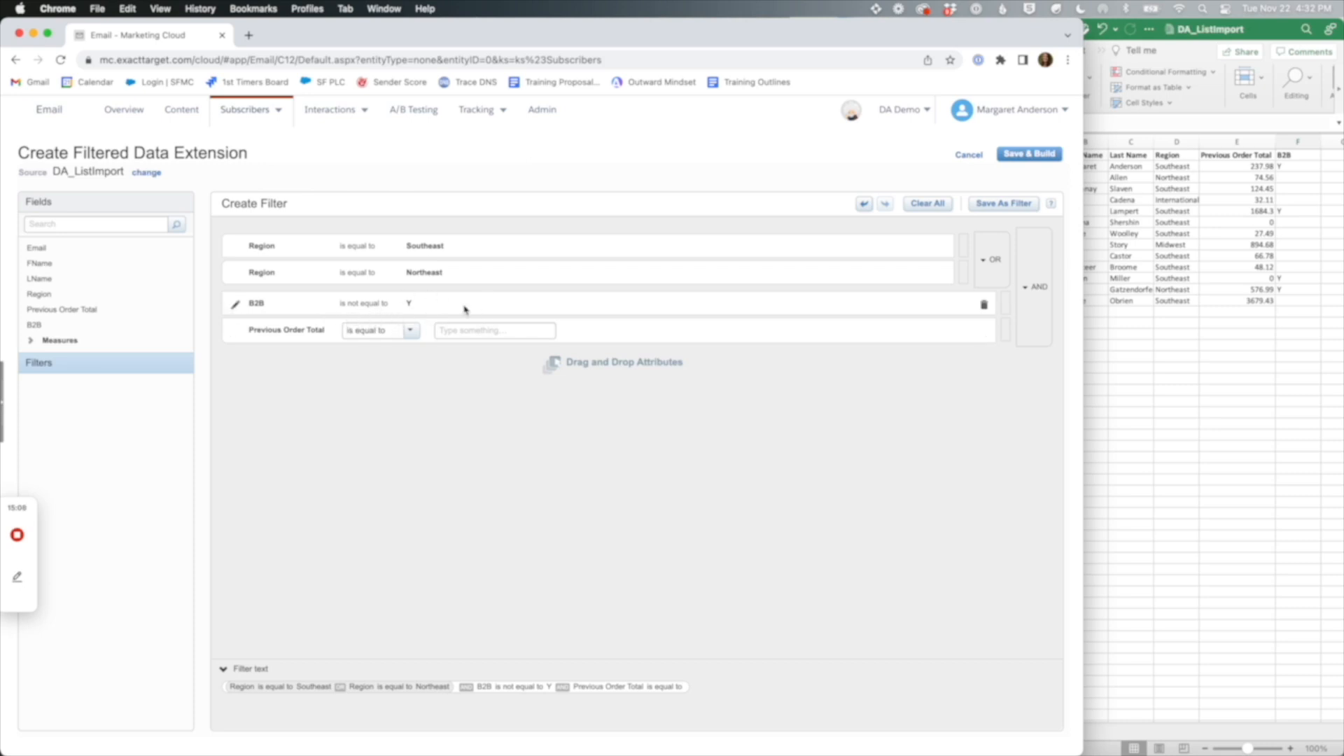
click(411, 332)
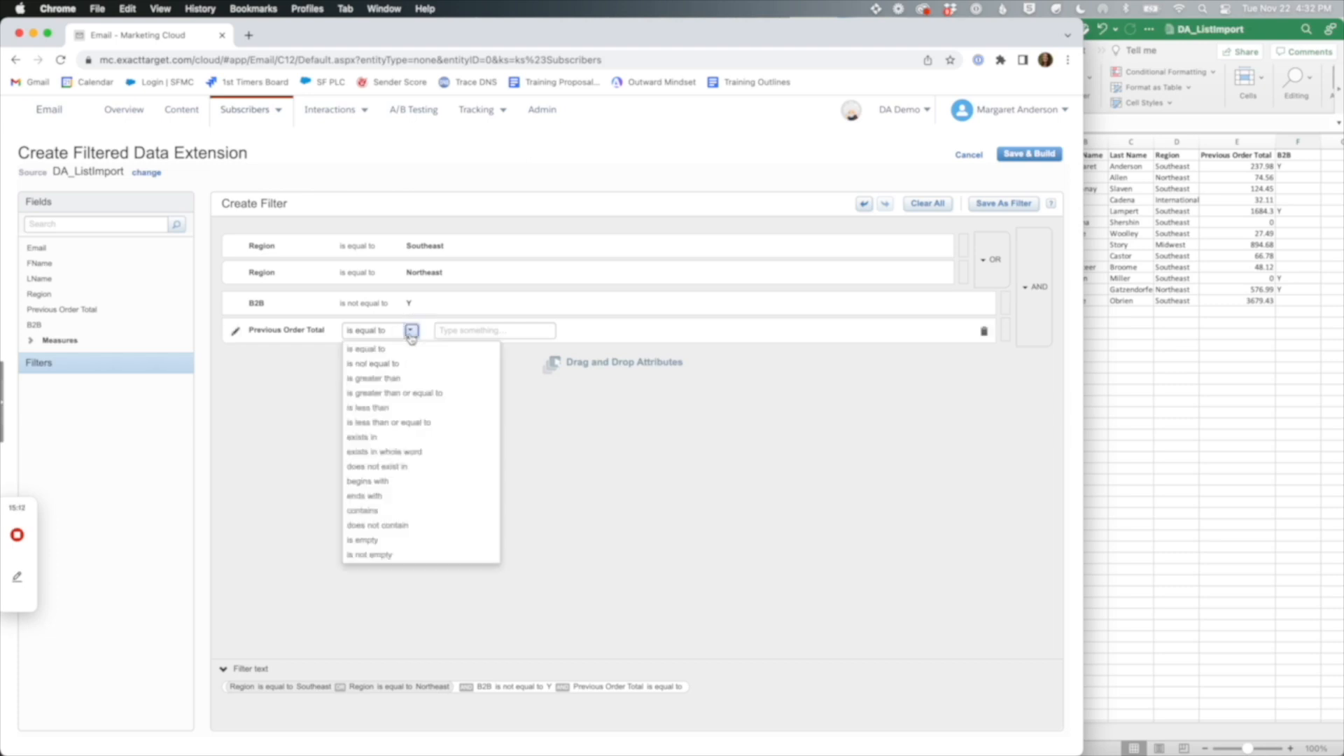
click(398, 379)
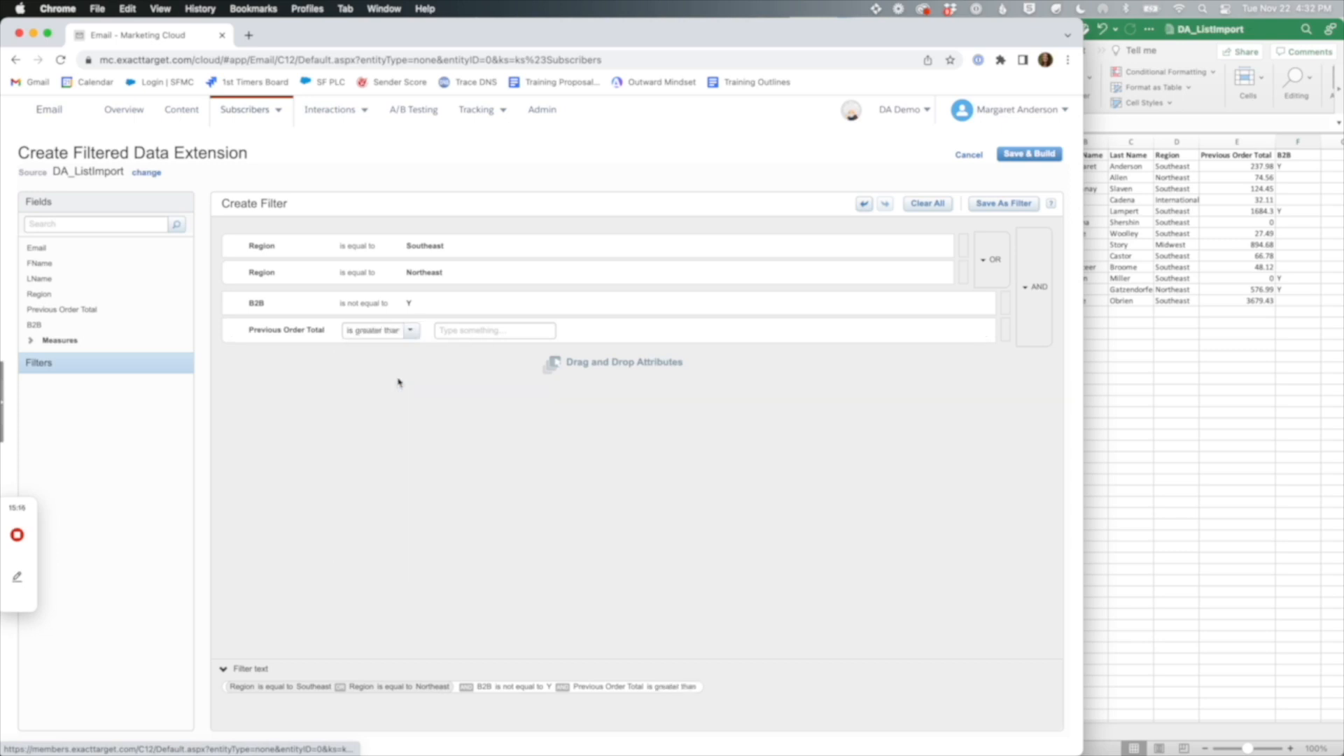
click(461, 335)
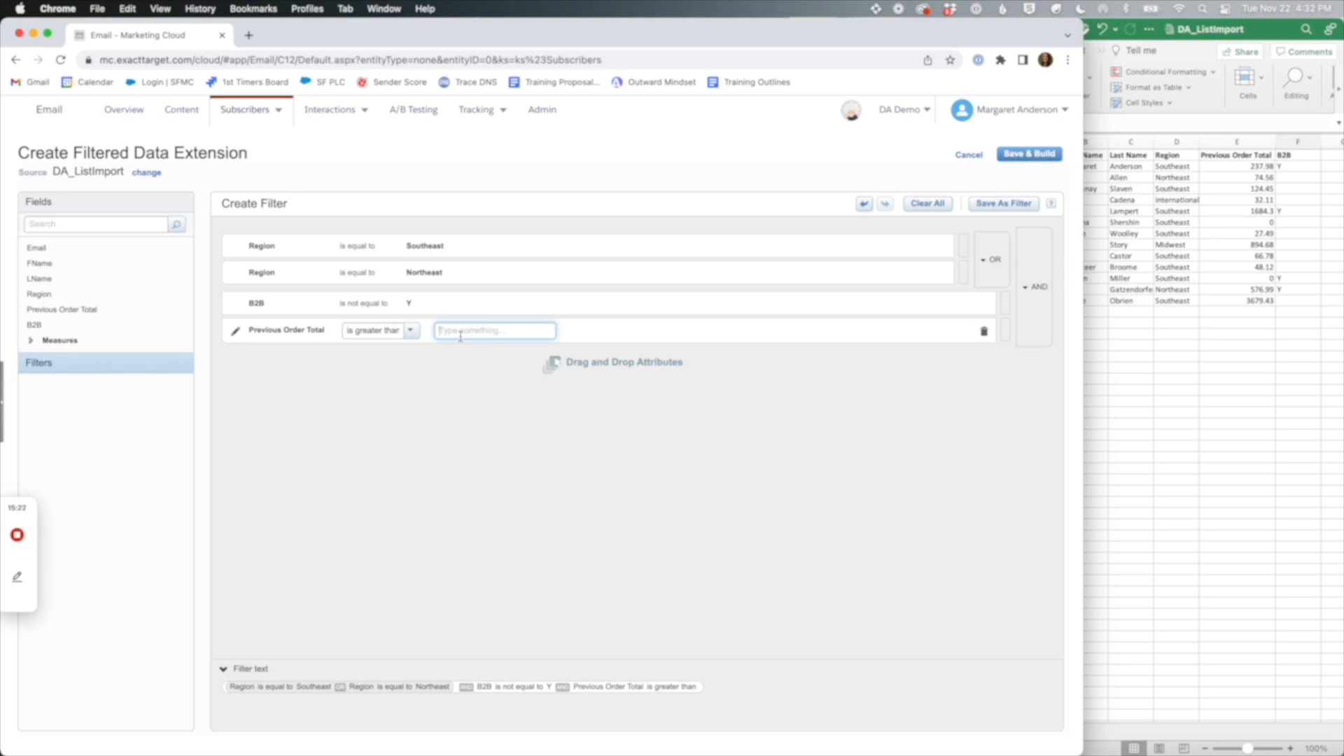
text(500)
click(466, 441)
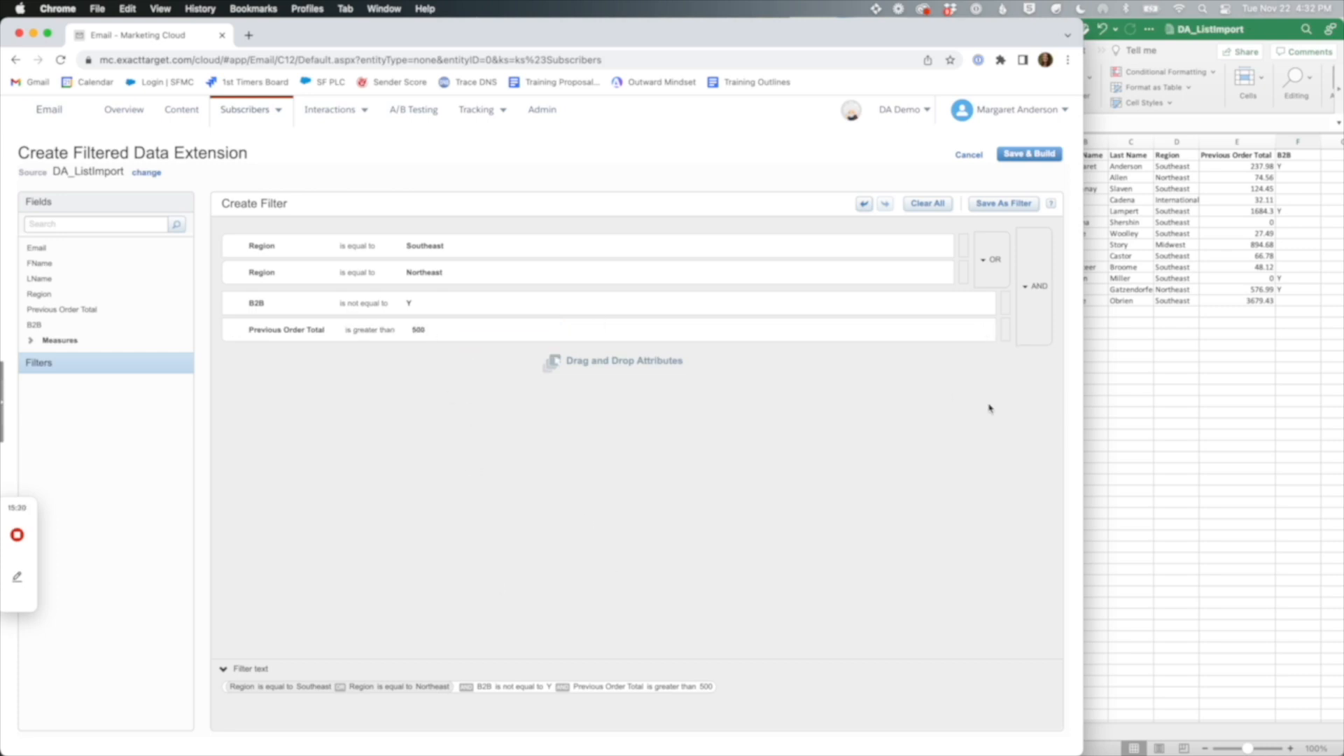
- Replace the Previous Order Total condition with is less than or equal to 500 and group it with the B2B condition using OR
drag(1006, 303, 1007, 330)
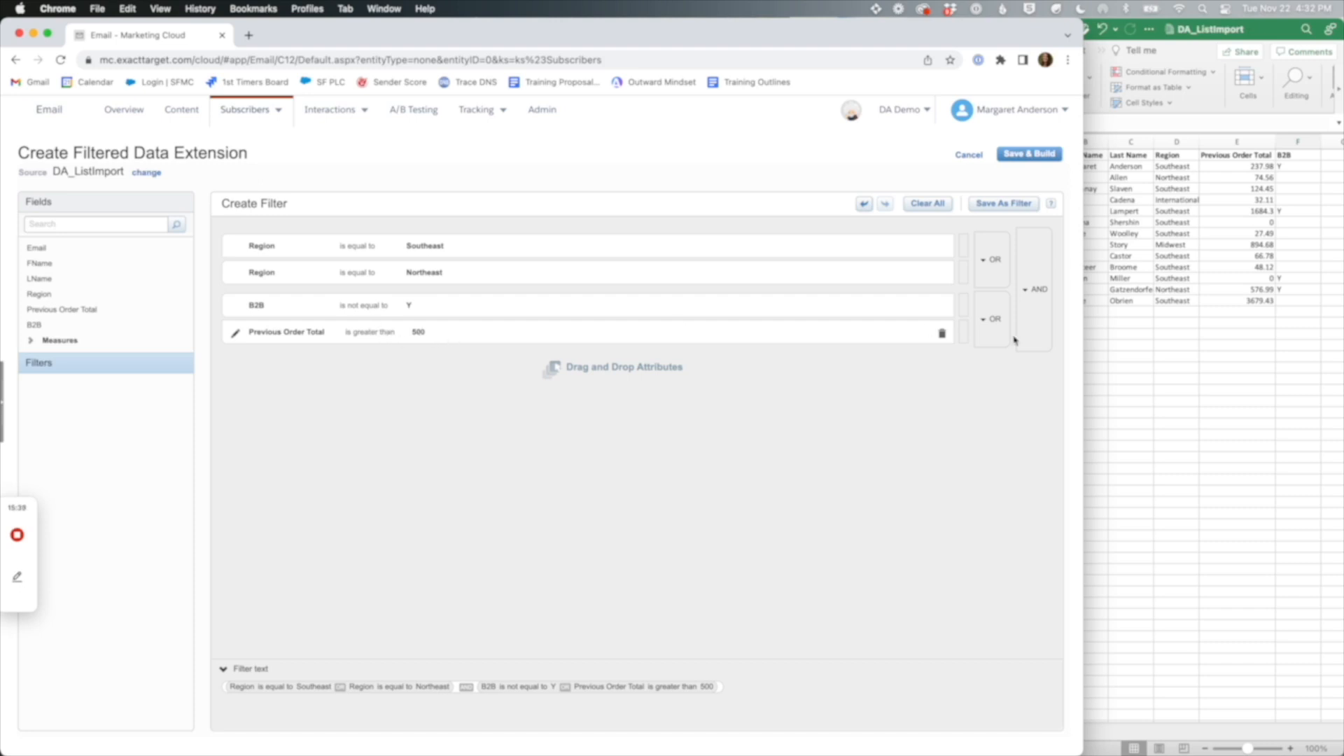
click(942, 333)
drag(83, 317, 338, 323)
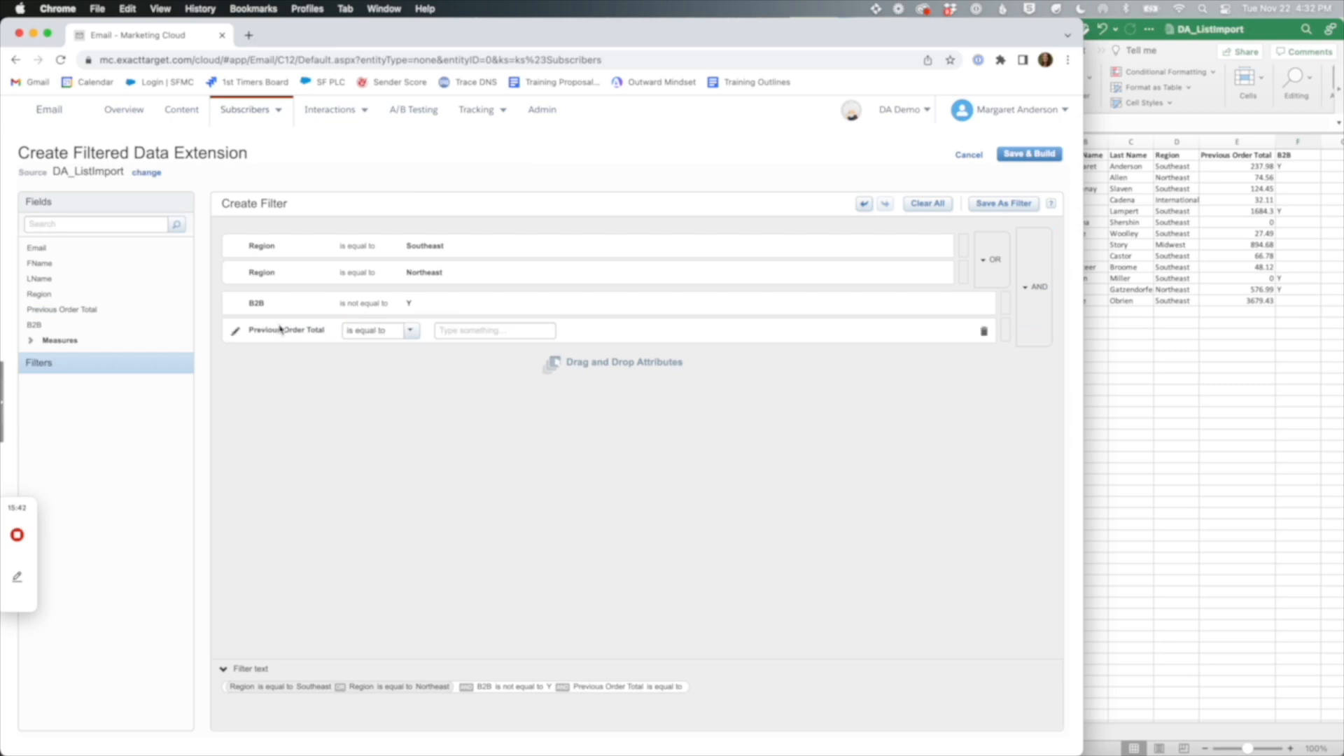
click(410, 330)
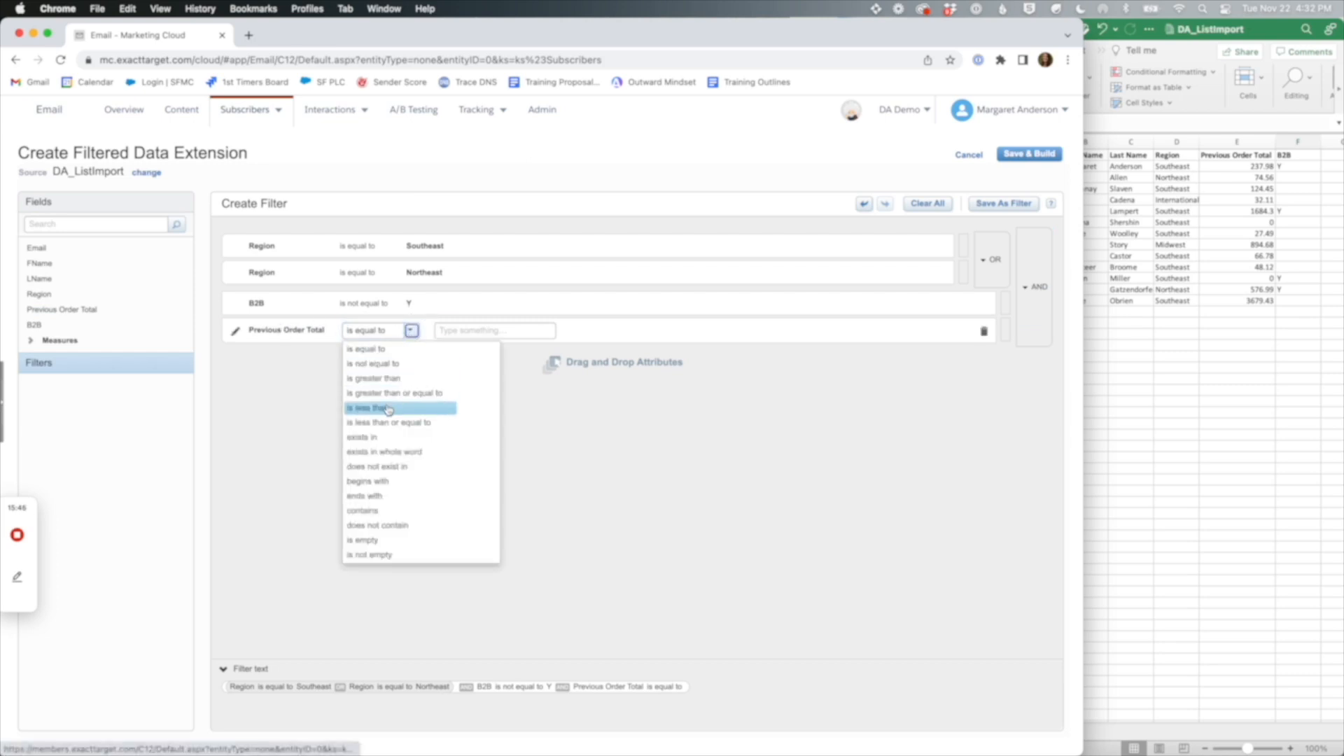
click(390, 423)
click(456, 329)
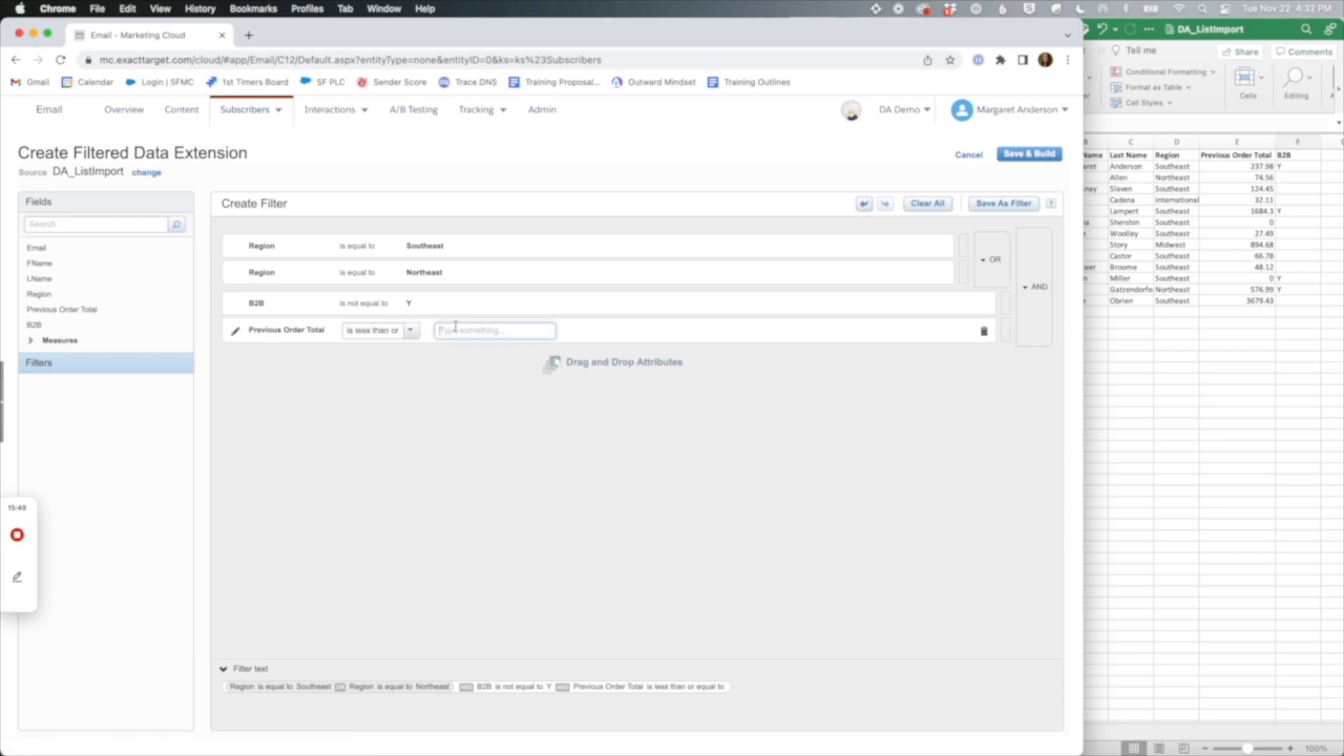
text(500)
click(390, 418)
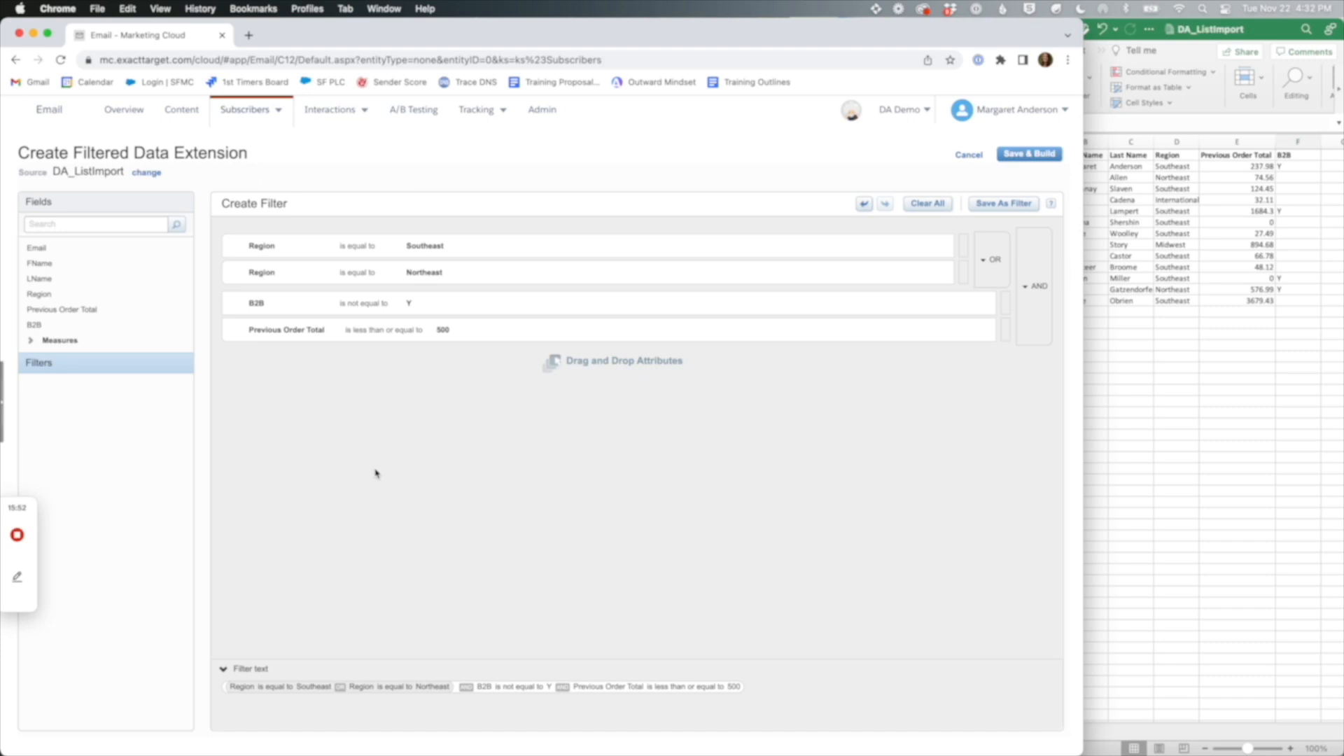
click(1008, 323)
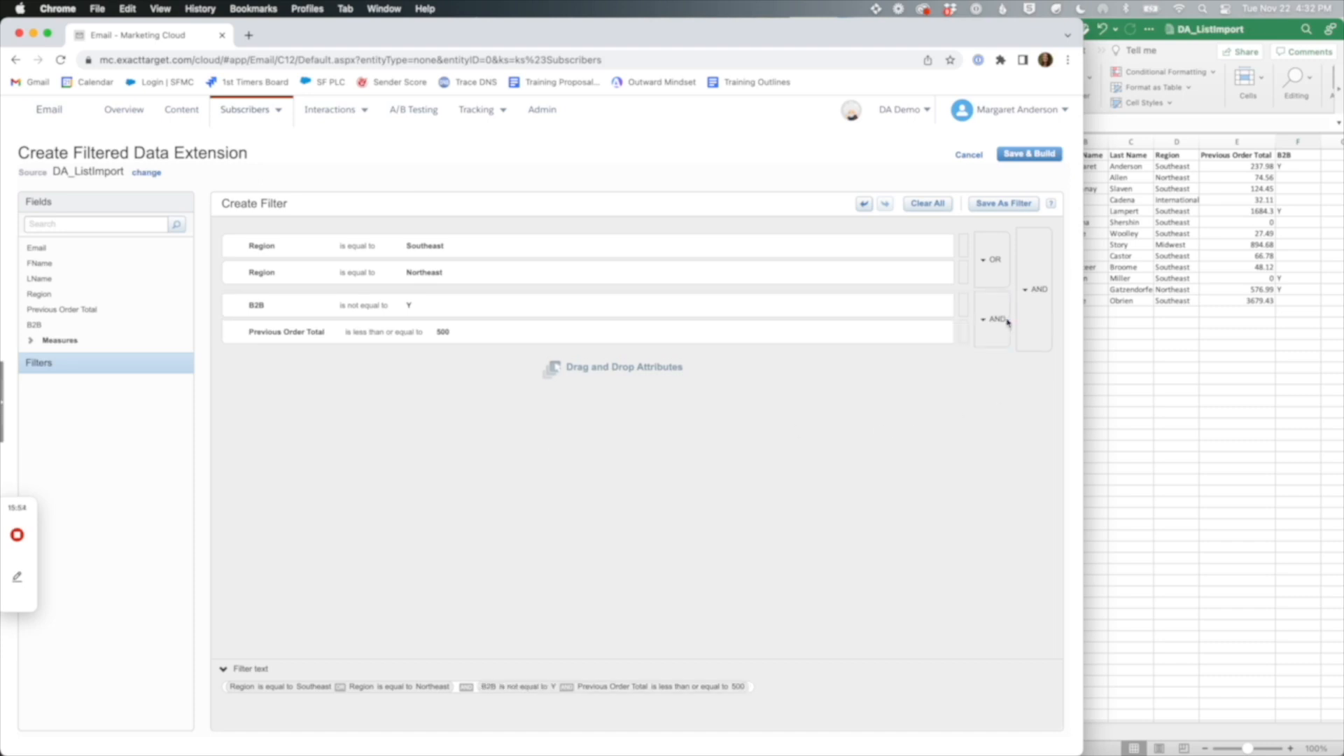
click(1008, 322)
- Save and build the filtered data extension with DA_ListImport_Filtered as its name, description and external key
click(1027, 157)
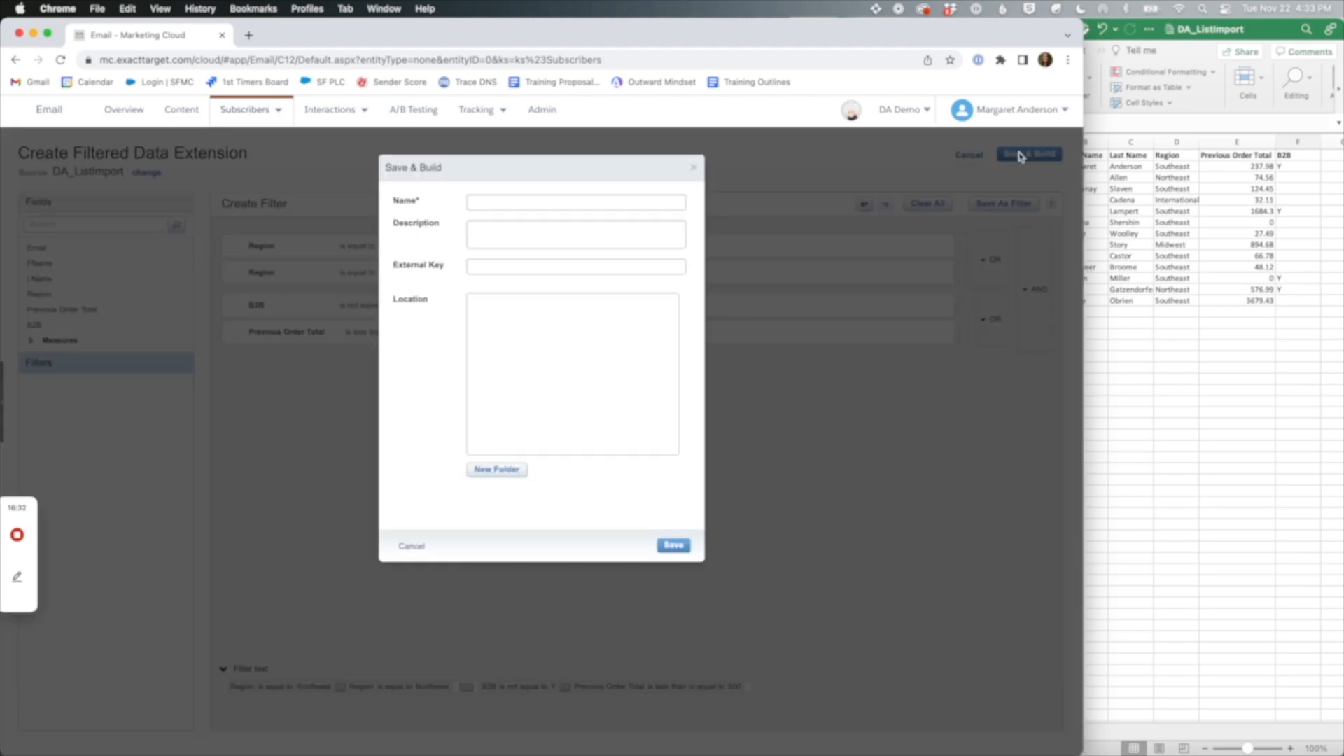
click(485, 201)
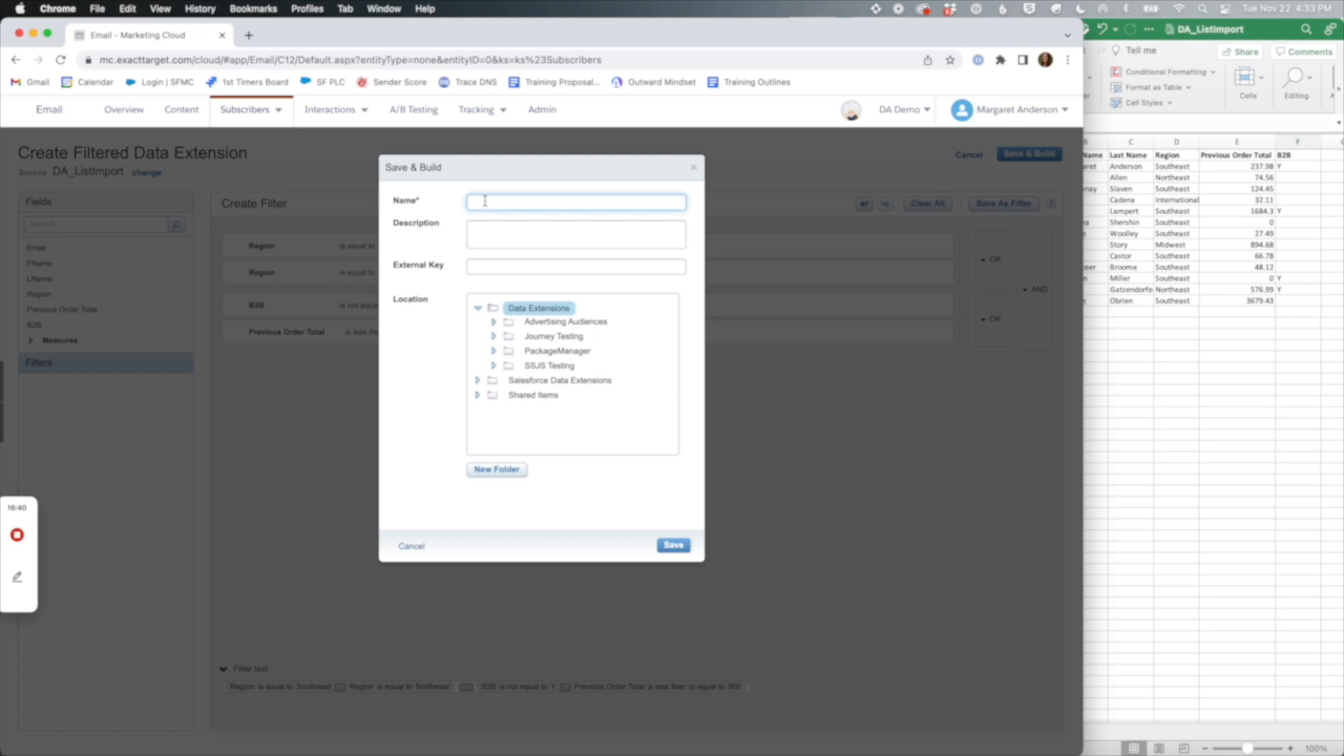
text(DA)
text(_ListImp)
text(mpor)
double_click(509, 203)
key(super+c)
click(504, 228)
key(super+v)
click(493, 268)
key(super+v)
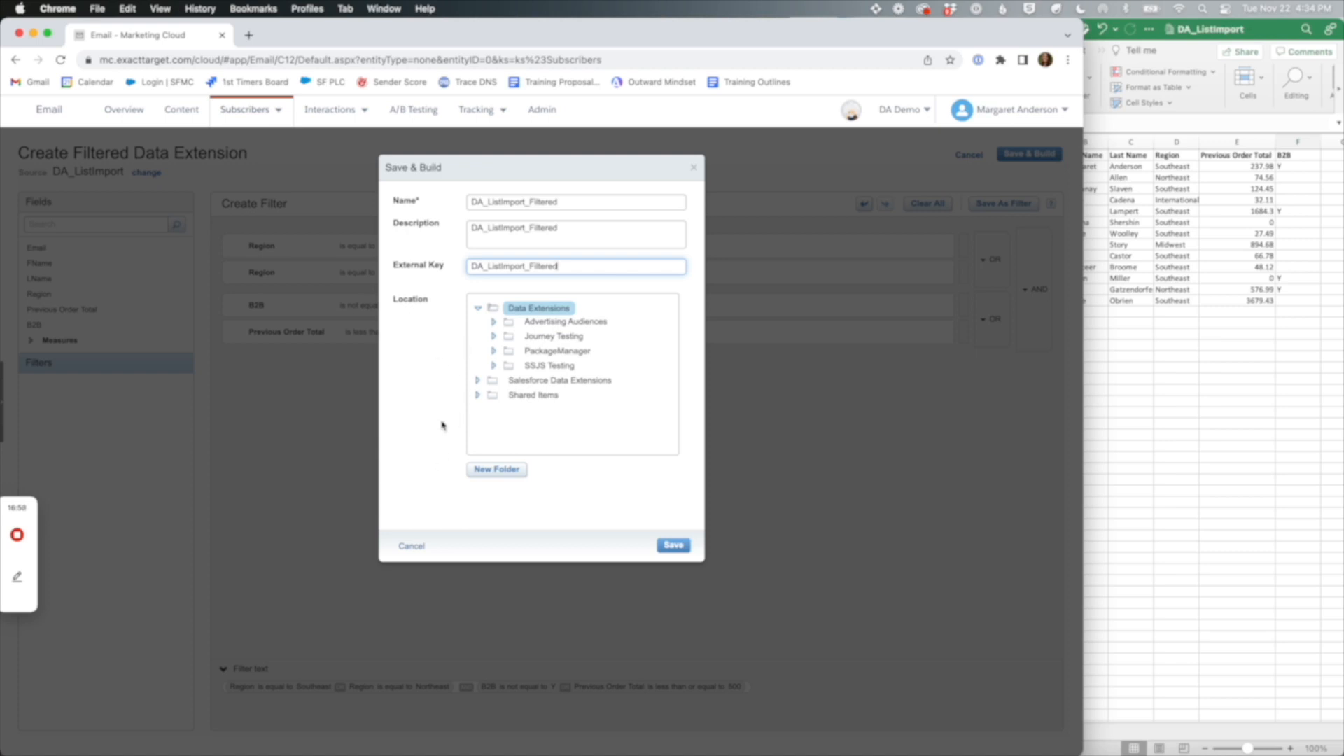
click(673, 546)
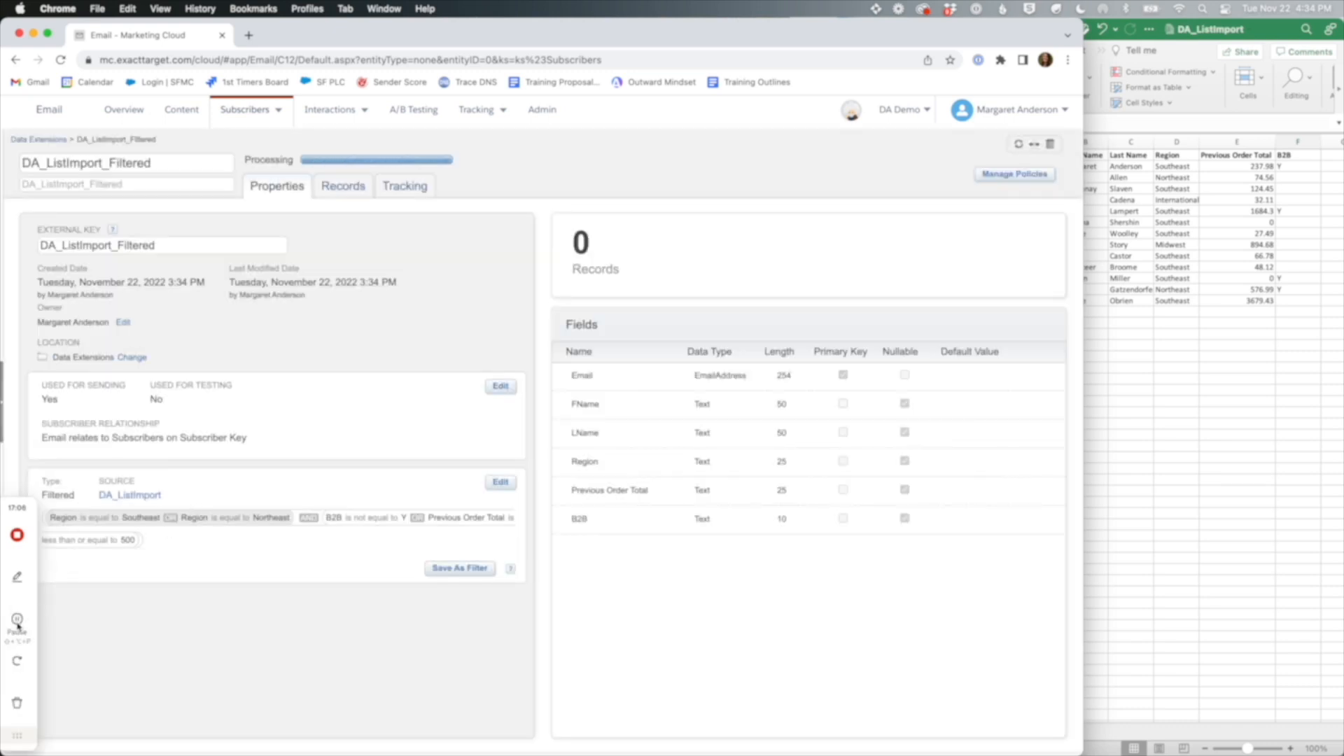
click(17, 628)
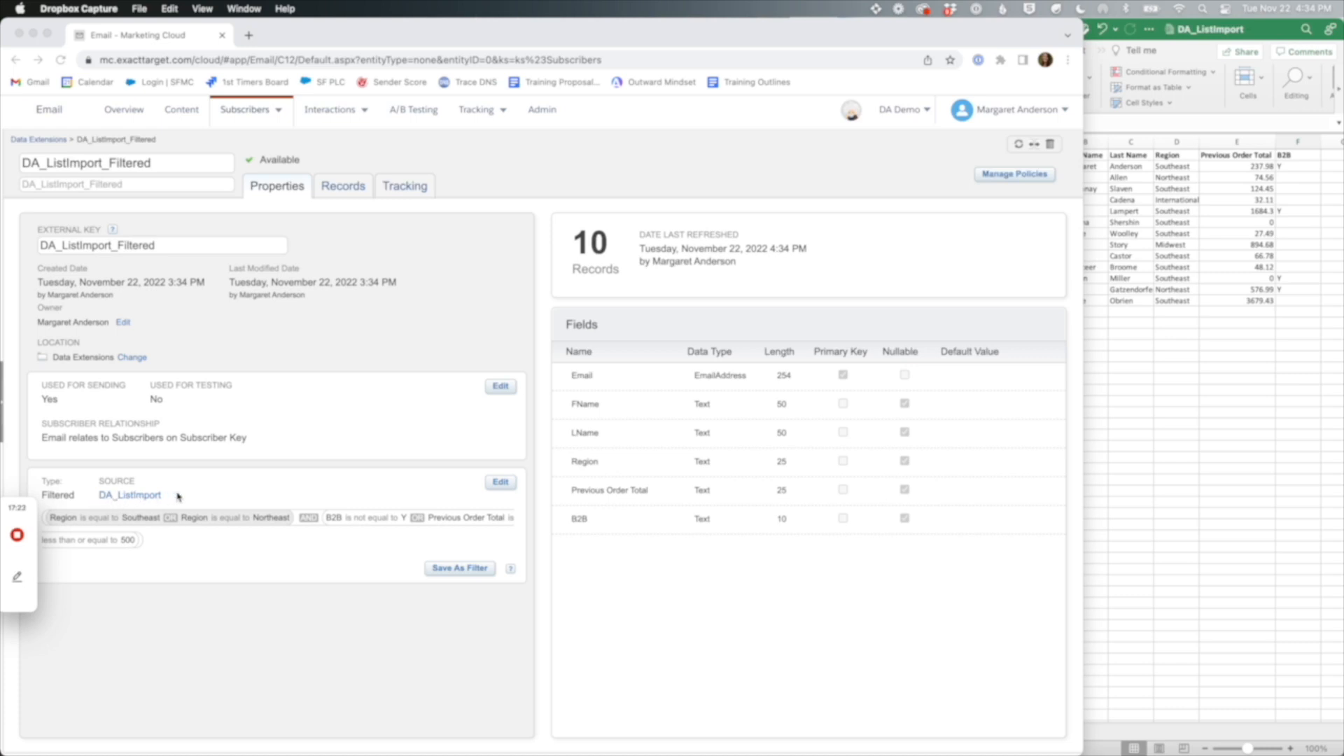
click(107, 502)
double_click(128, 499)
drag(127, 498, 101, 501)
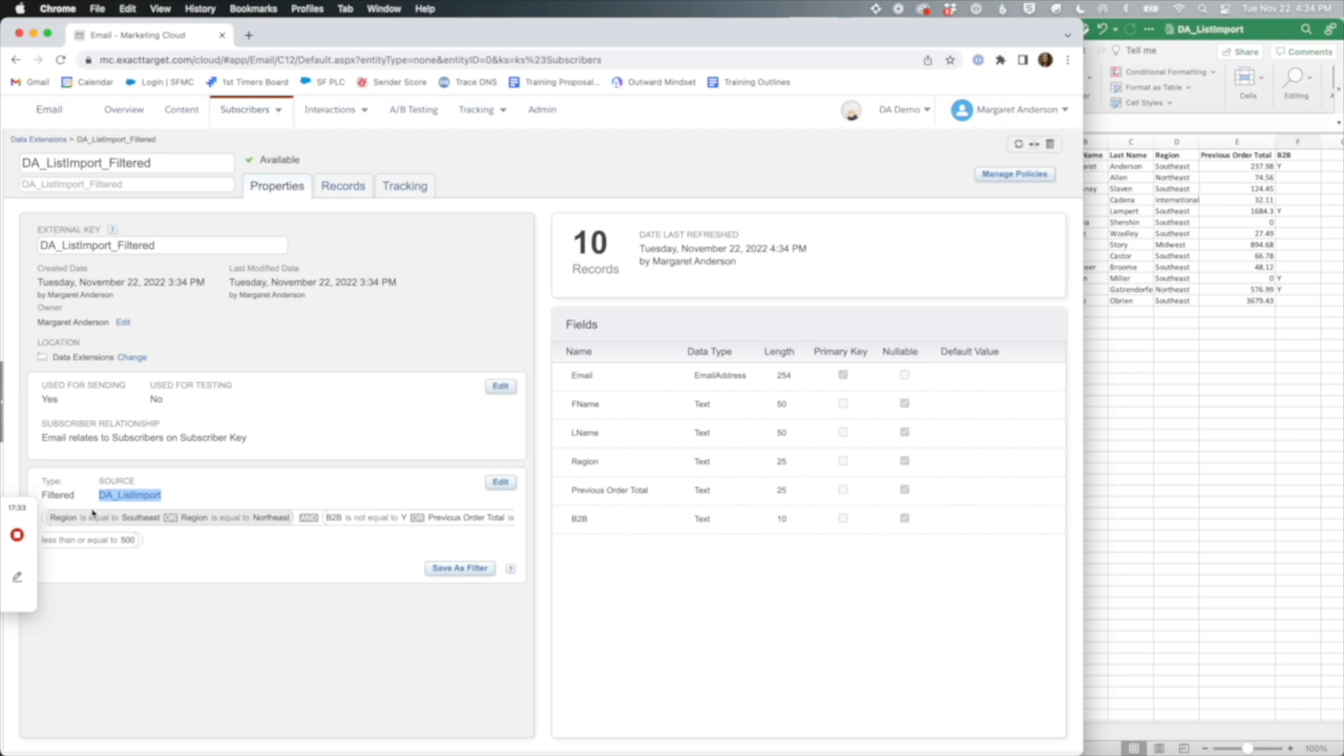
click(253, 555)
- Open the filter of DA_ListImport_Filtered for editing, save and refresh it unmodified, and review the data extension's records
click(501, 482)
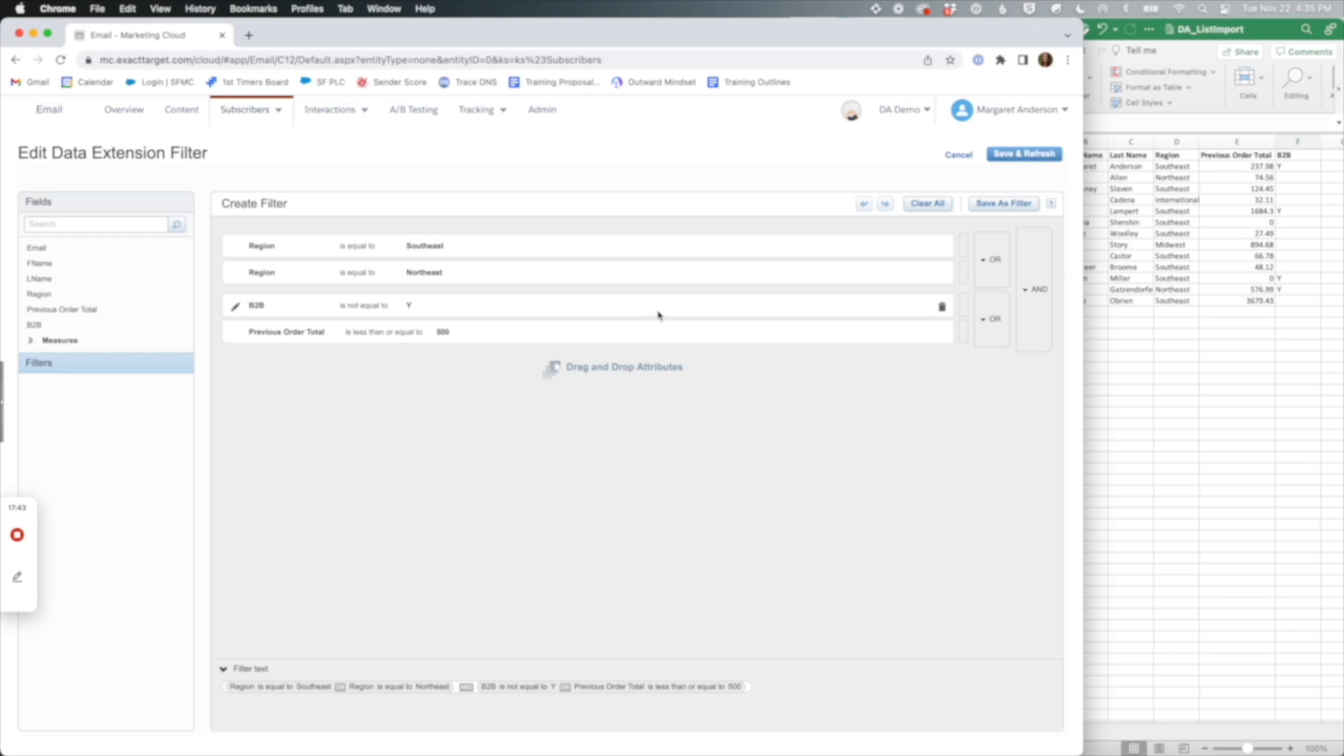
click(1025, 154)
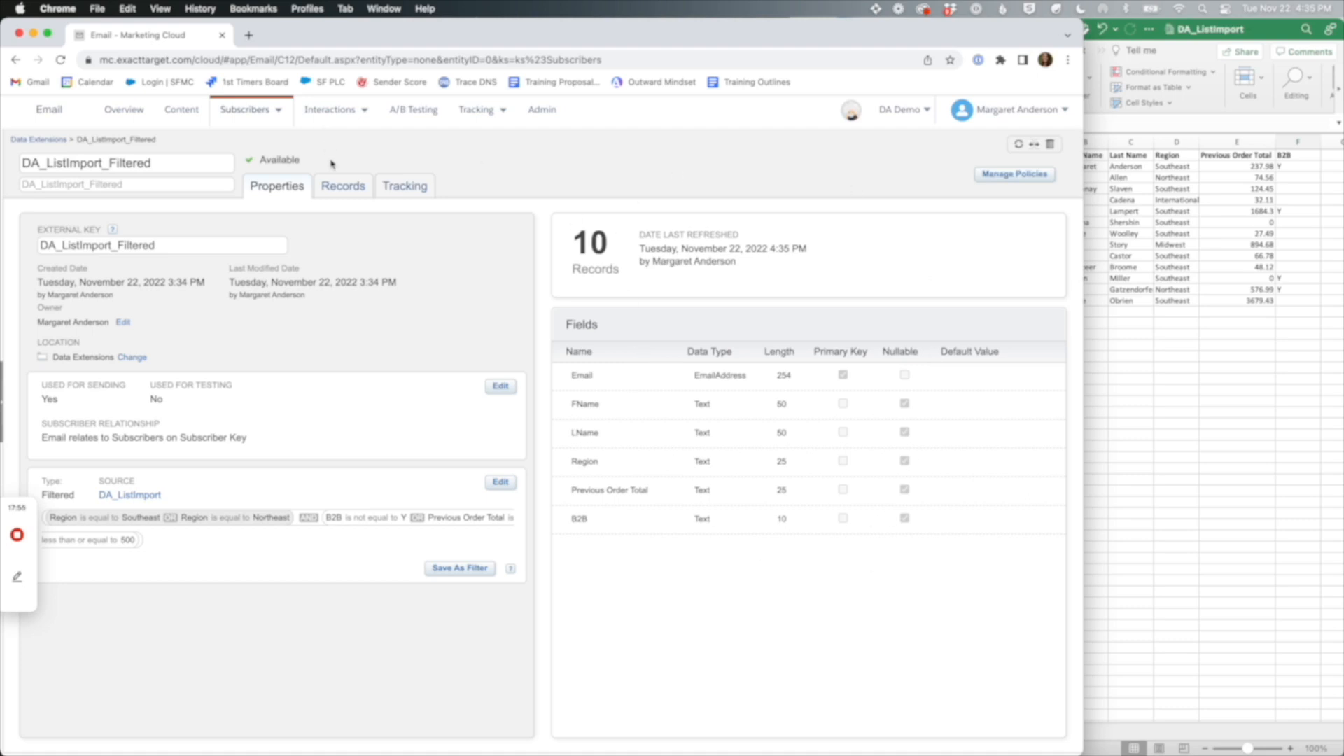
click(340, 186)
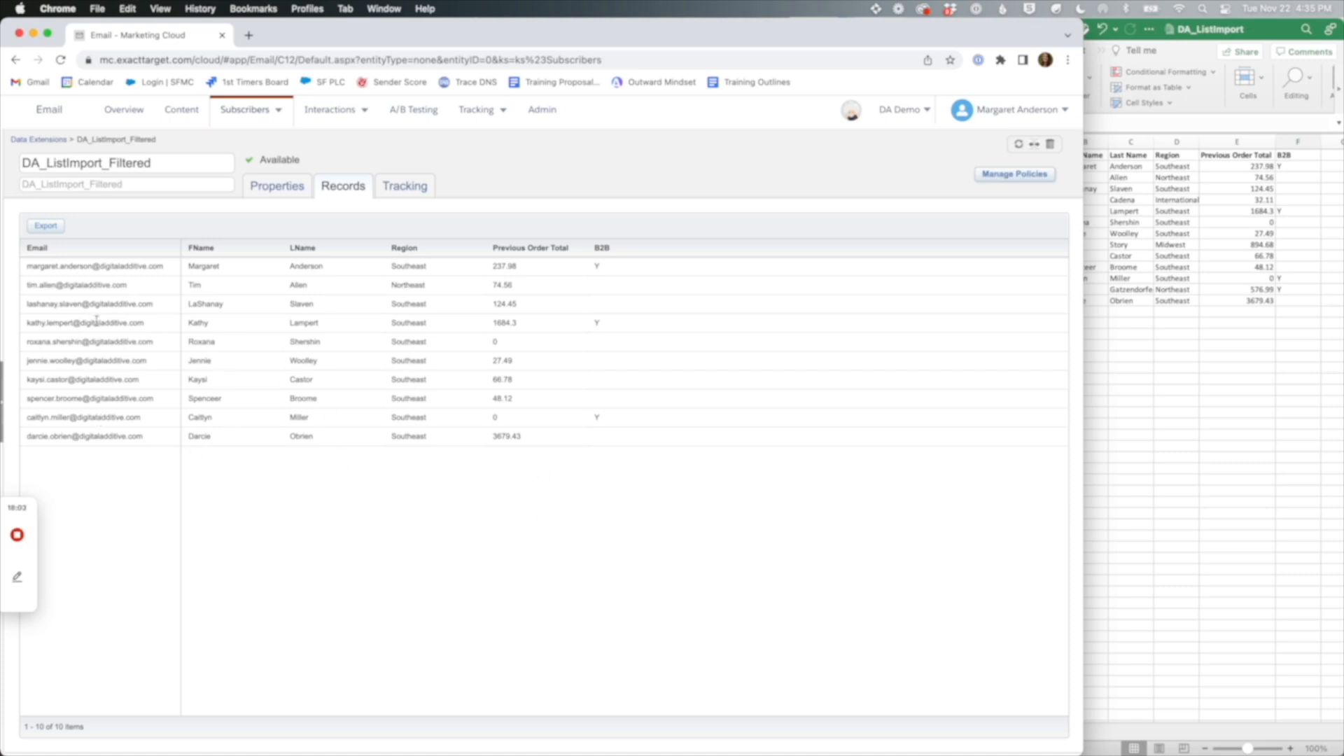
click(280, 189)
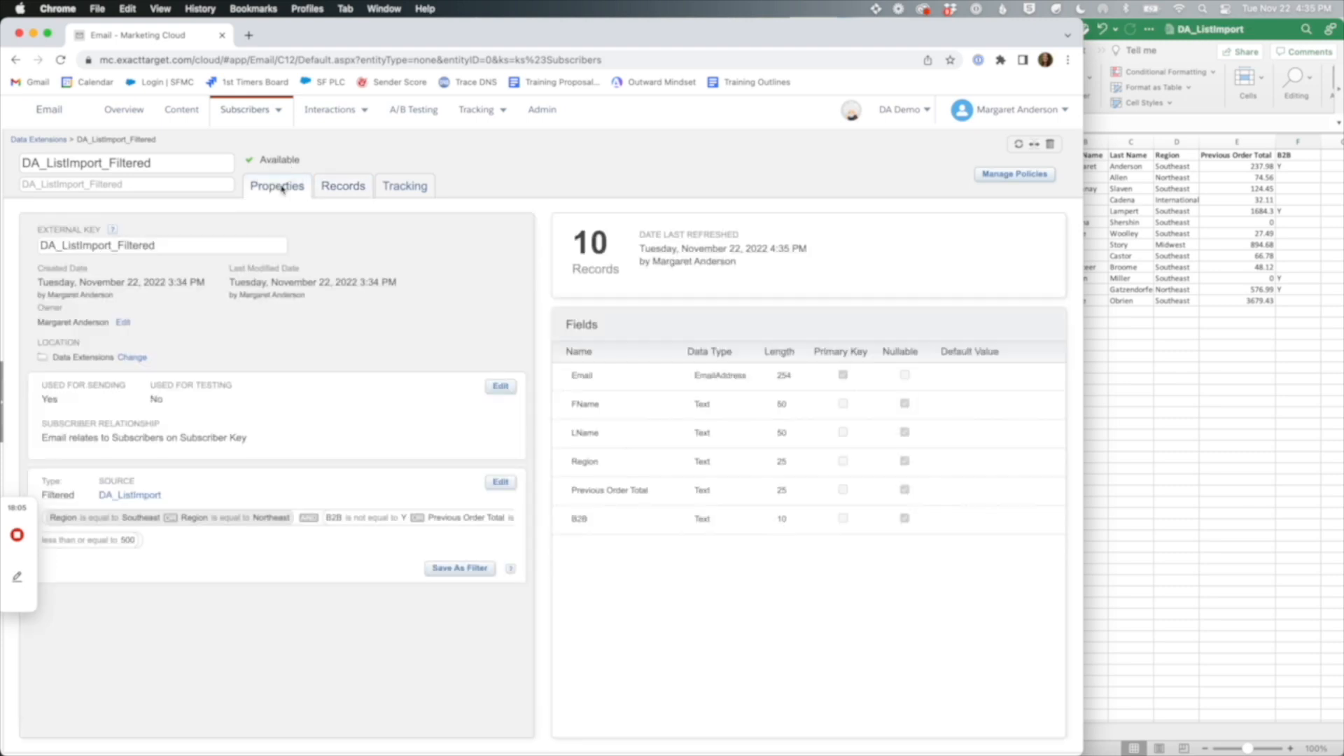